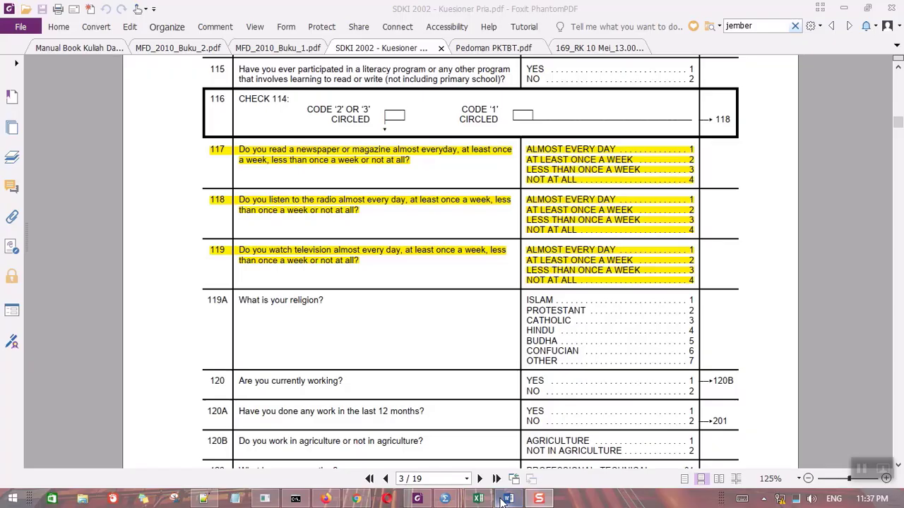
# Step: Compare the media exposure diagram on Sheet2 in Excel with highlighted questions 117 to 119 of the men's questionnaire in Foxit PhantomPDF
pyautogui.click(501, 502)
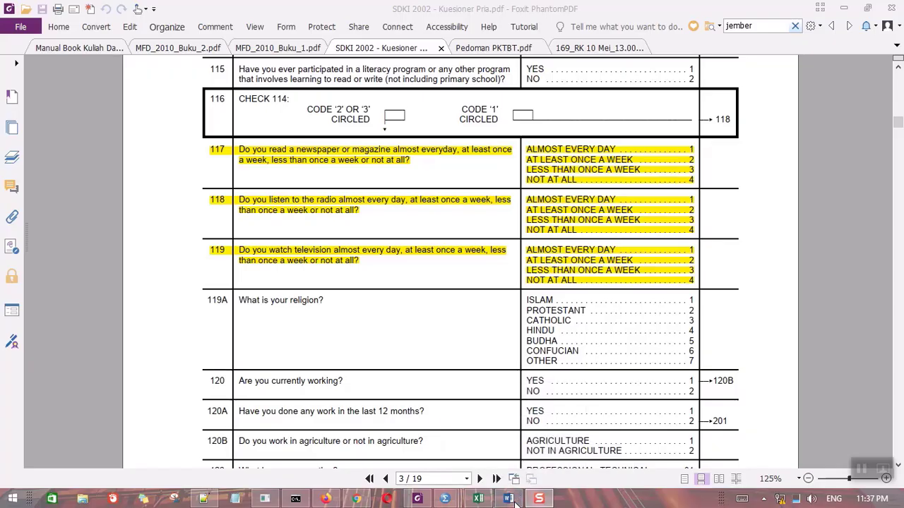
pyautogui.click(479, 498)
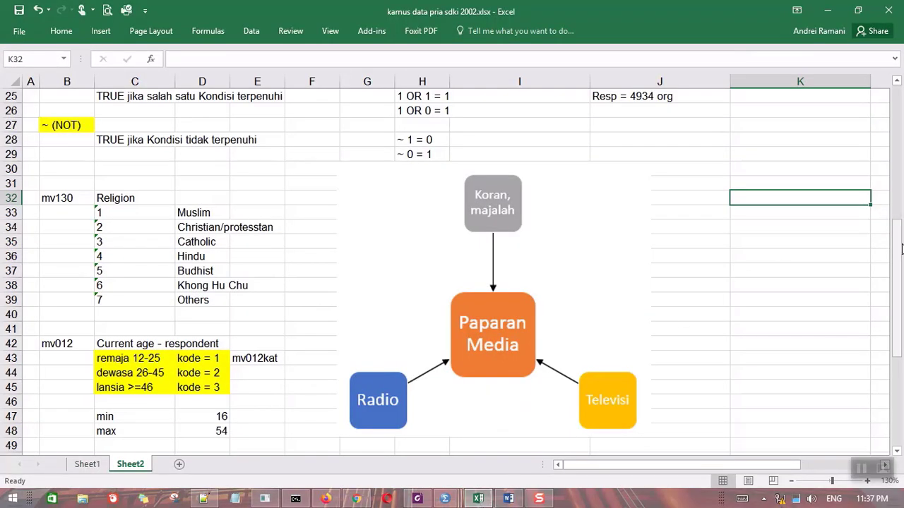
pyautogui.moveTo(900, 252); pyautogui.dragTo(901, 259)
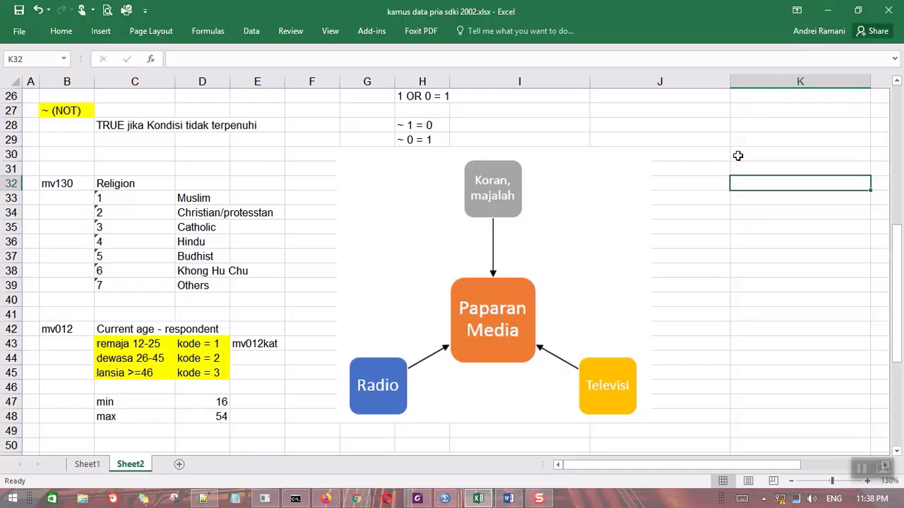
pyautogui.click(760, 243)
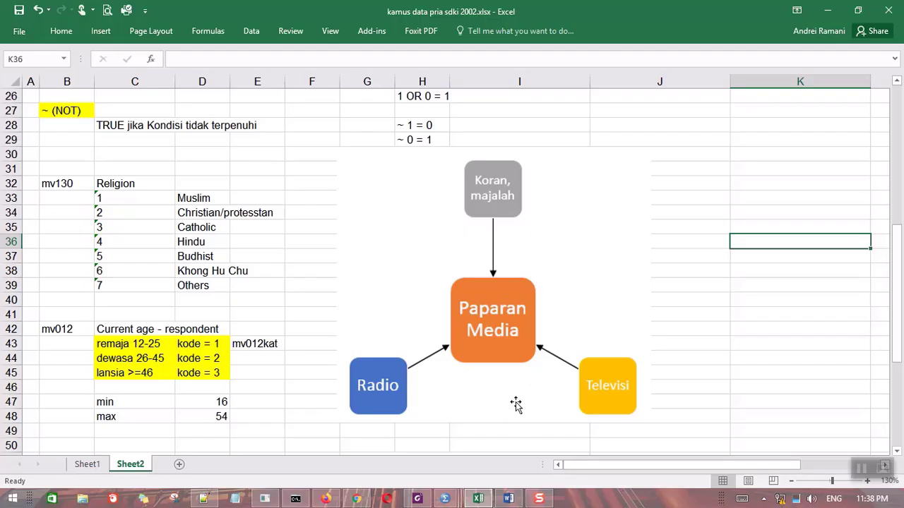
pyautogui.click(417, 498)
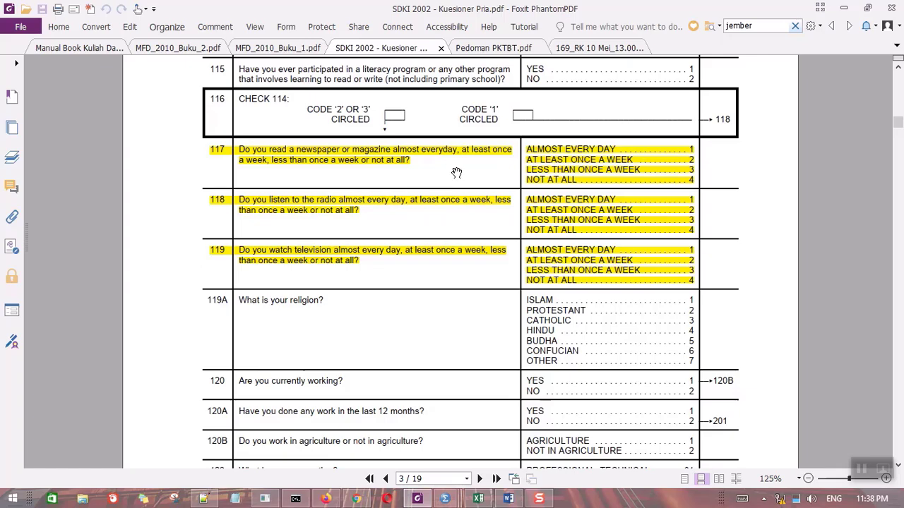
pyautogui.click(844, 7)
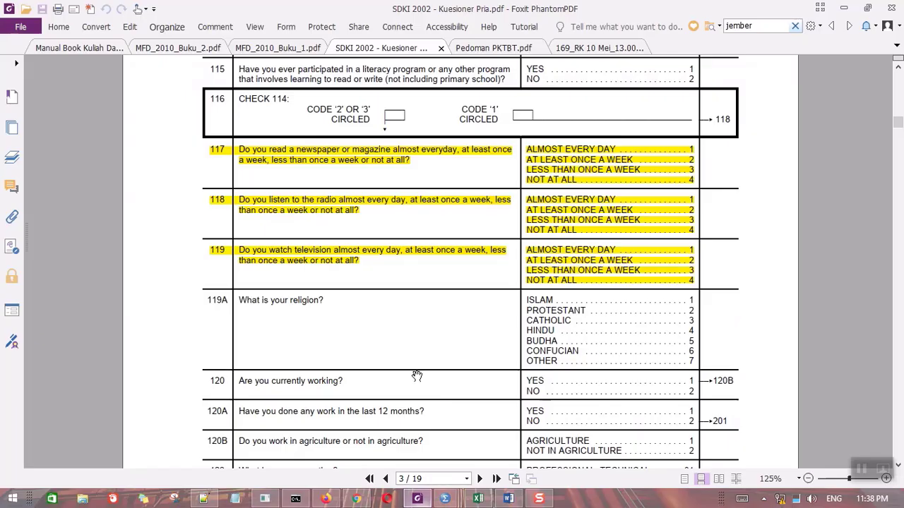
pyautogui.click(417, 377)
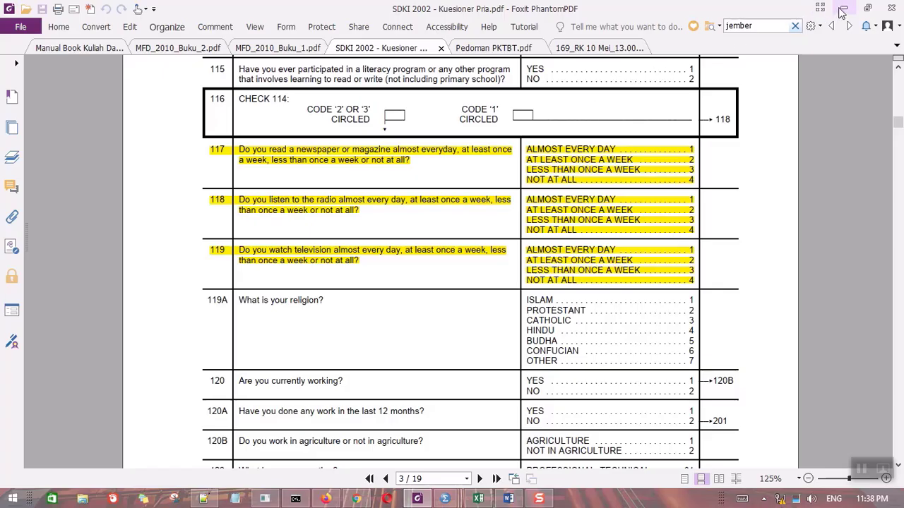
pyautogui.click(479, 498)
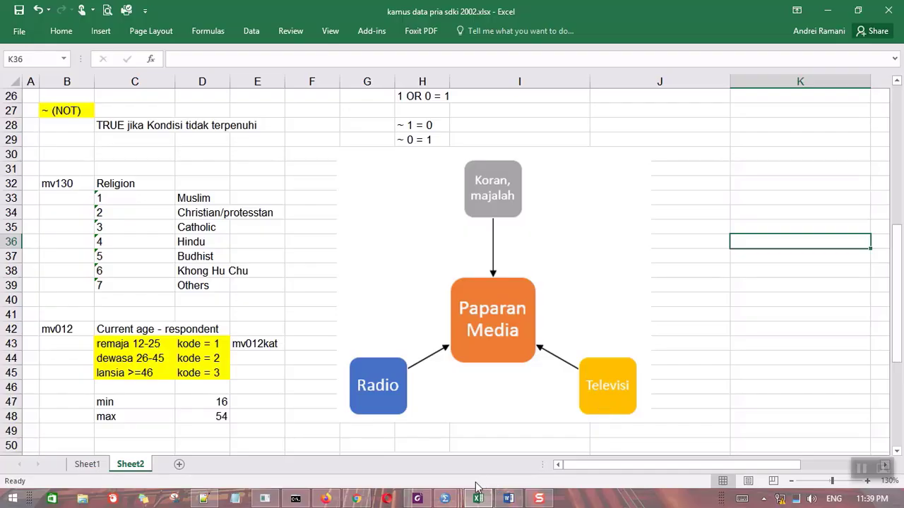
pyautogui.click(418, 500)
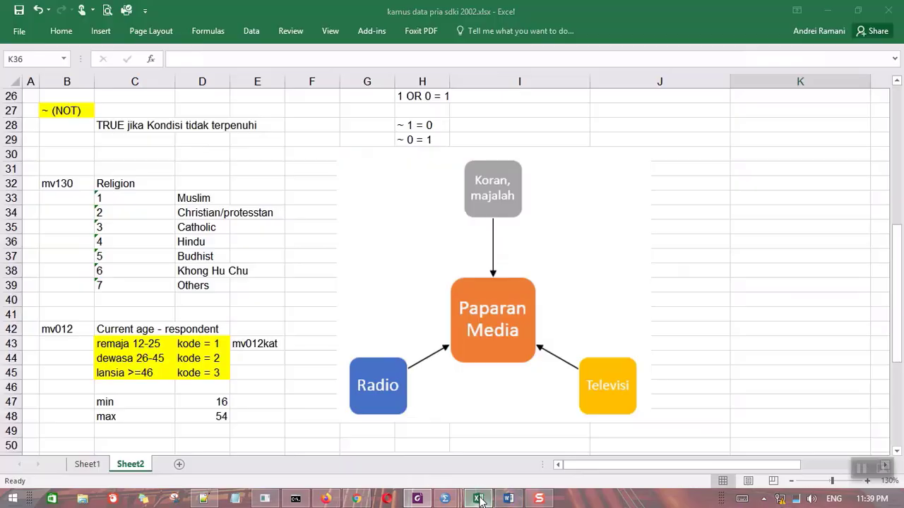
pyautogui.click(478, 499)
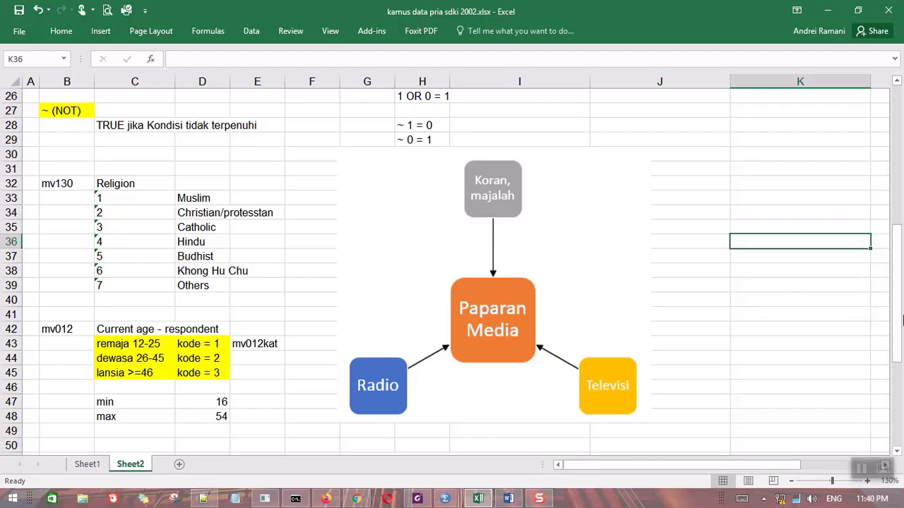
# Step: Read the five-step composite variable procedure below the media exposure diagram and return to the questionnaire's media questions
pyautogui.moveTo(901, 270); pyautogui.dragTo(900, 270)
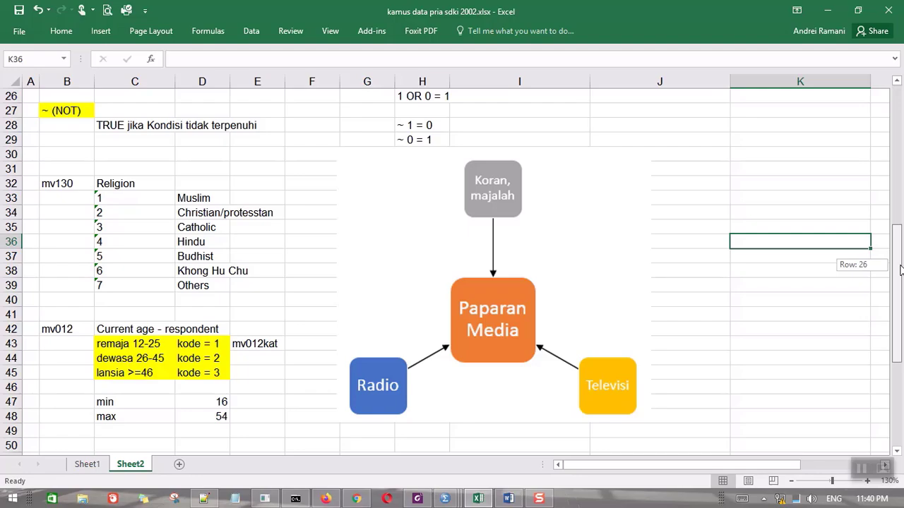
pyautogui.moveTo(900, 270); pyautogui.dragTo(900, 305)
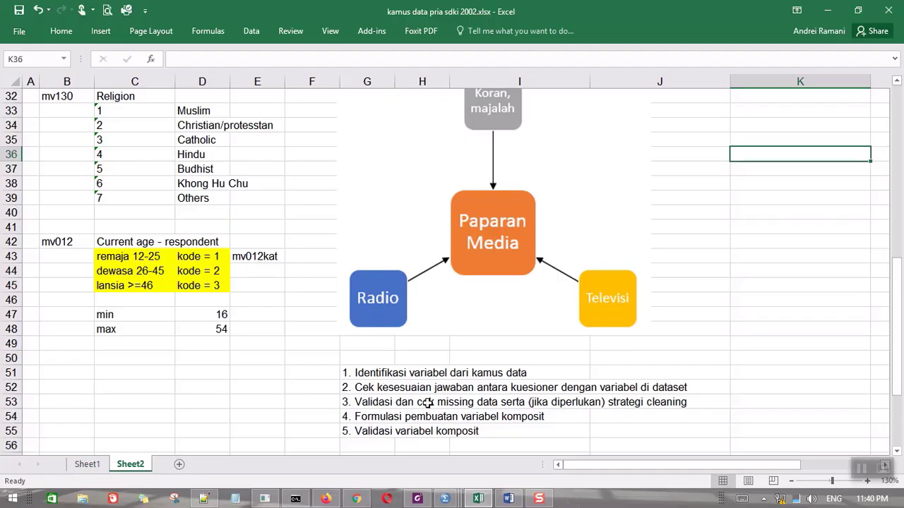
pyautogui.click(496, 113)
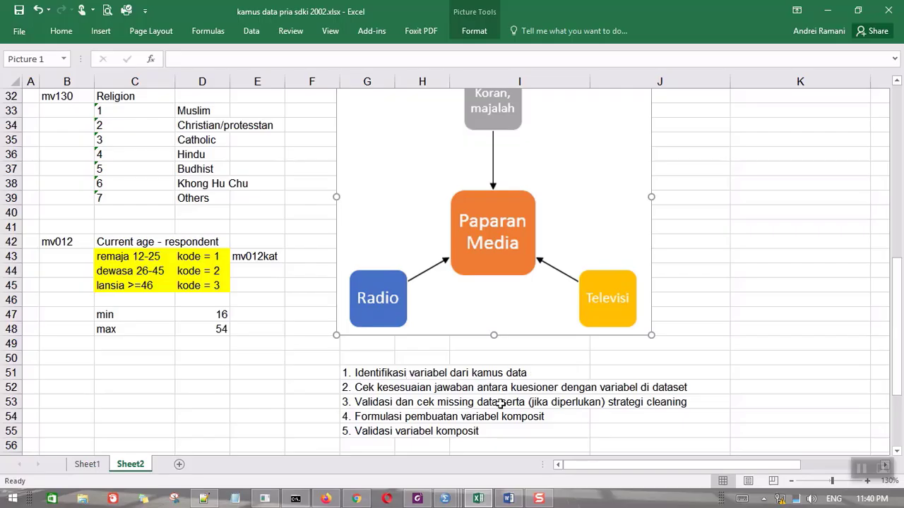
pyautogui.click(417, 499)
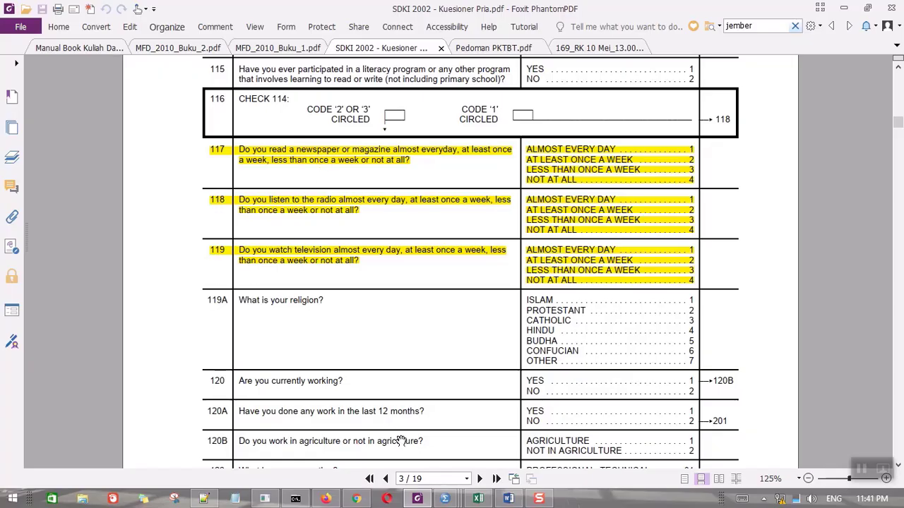
# Step: Search the data dictionary on Sheet1 of the Excel workbook for "radio" and list all matches without covering the variable labels
pyautogui.click(473, 502)
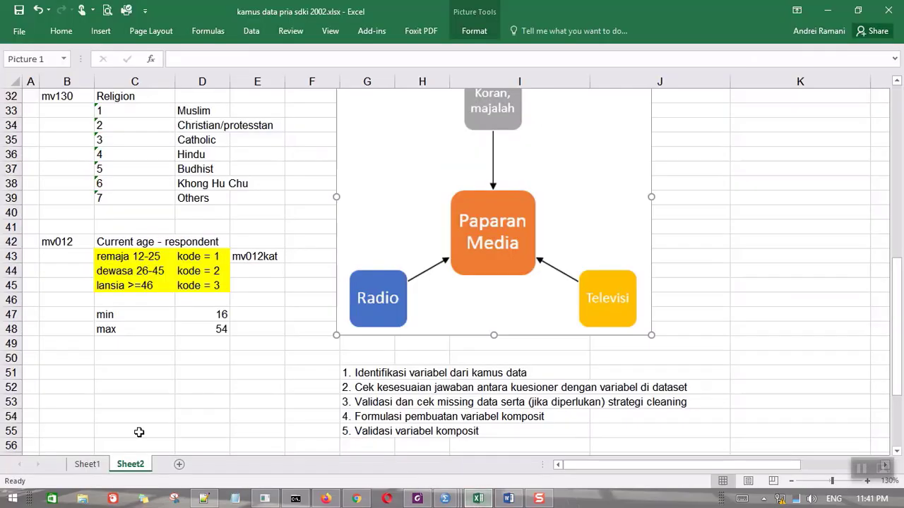
pyautogui.click(88, 464)
pyautogui.click(353, 194)
pyautogui.click(360, 206)
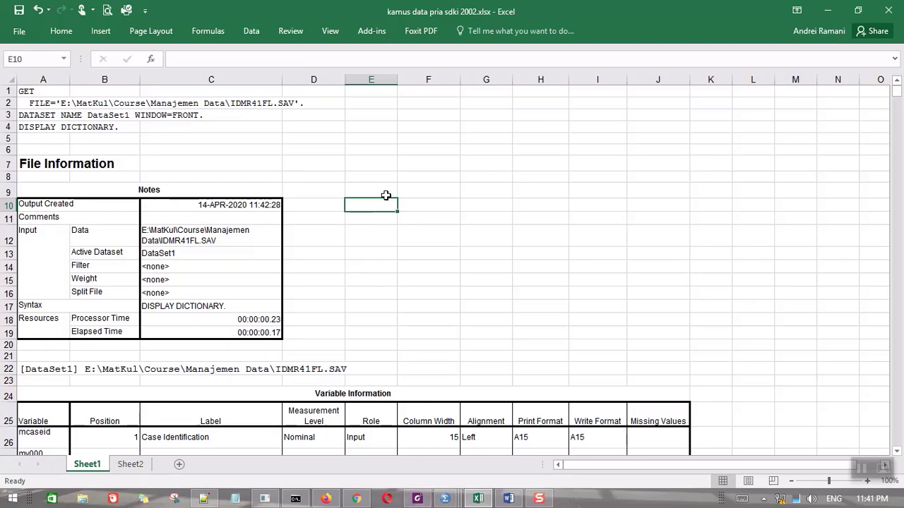
pyautogui.hotkey('ctrl', 'f')
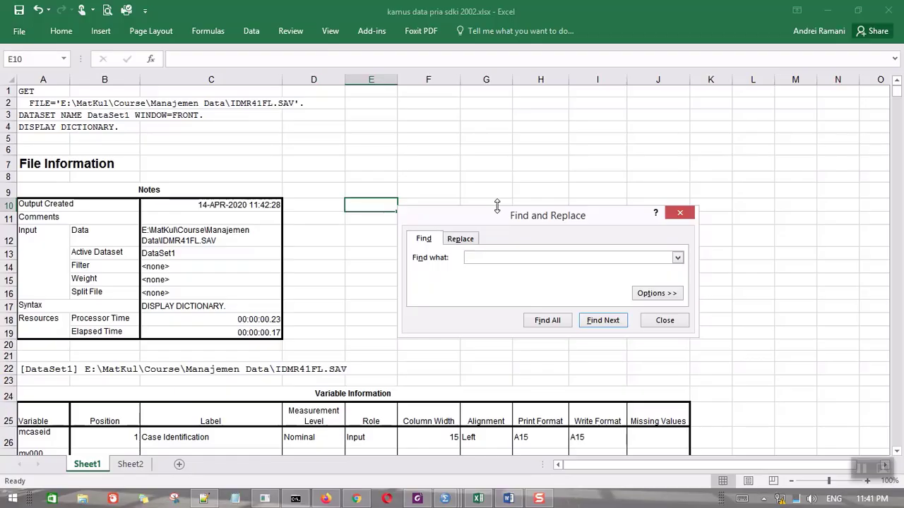
pyautogui.click(417, 499)
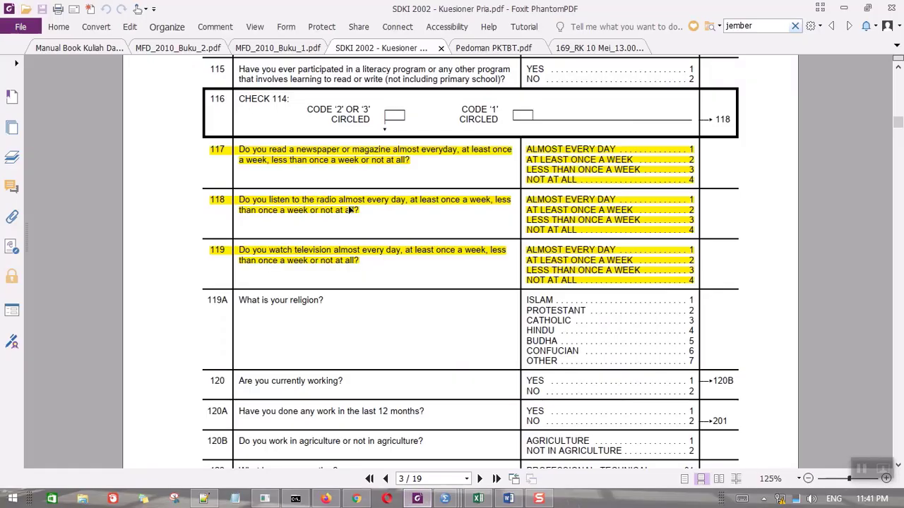
pyautogui.click(843, 7)
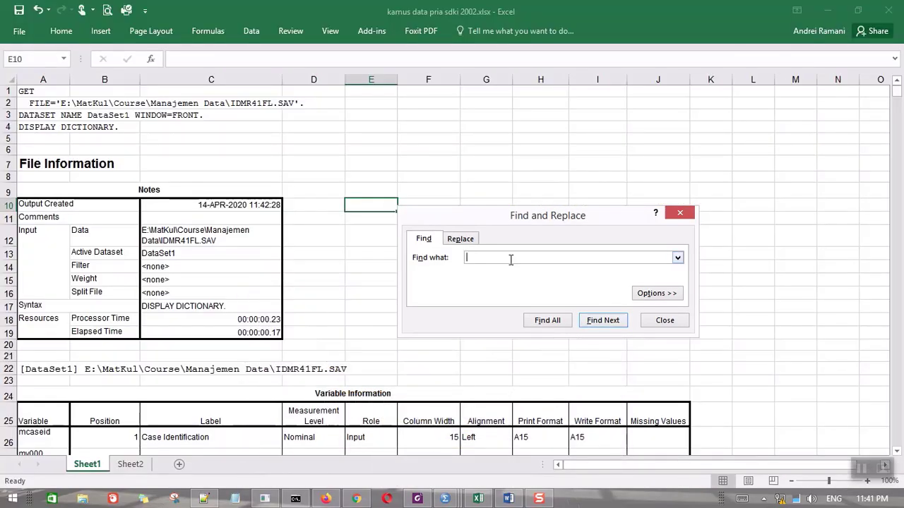
pyautogui.write('radio')
pyautogui.click(547, 320)
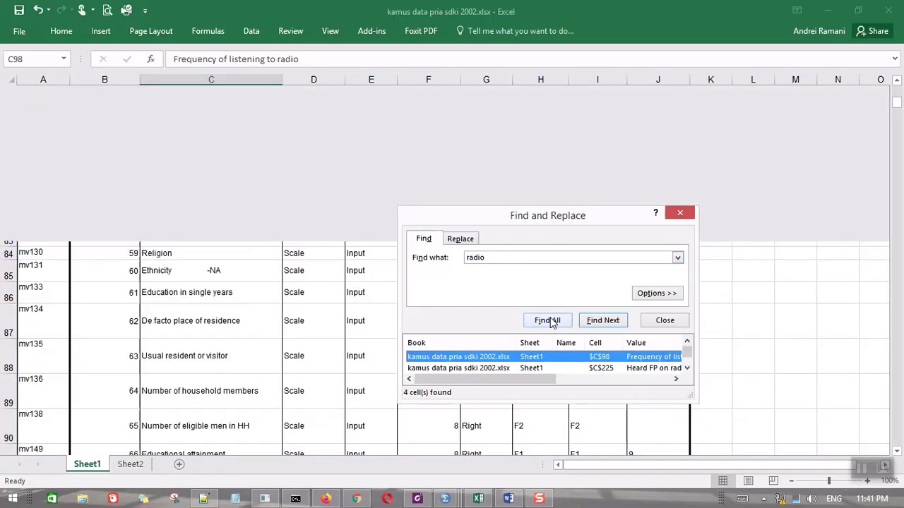
pyautogui.moveTo(700, 346); pyautogui.dragTo(777, 345)
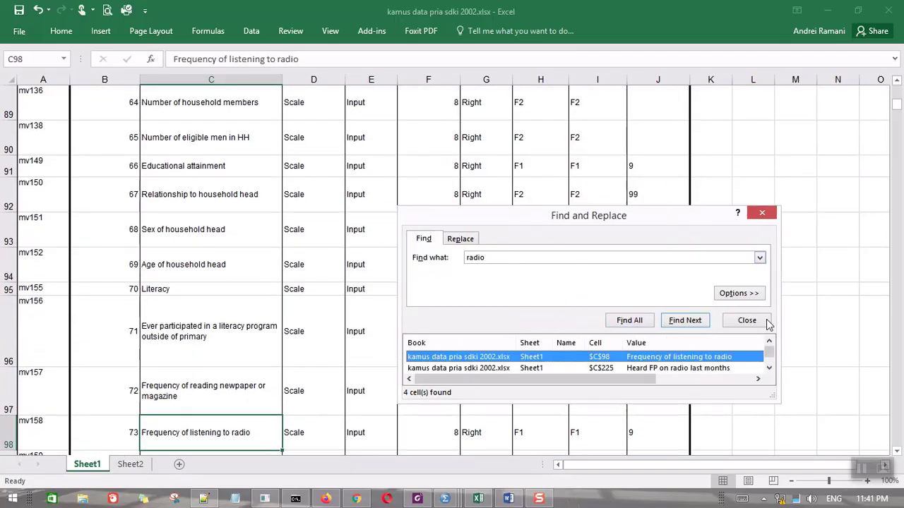
pyautogui.moveTo(673, 400); pyautogui.dragTo(674, 467)
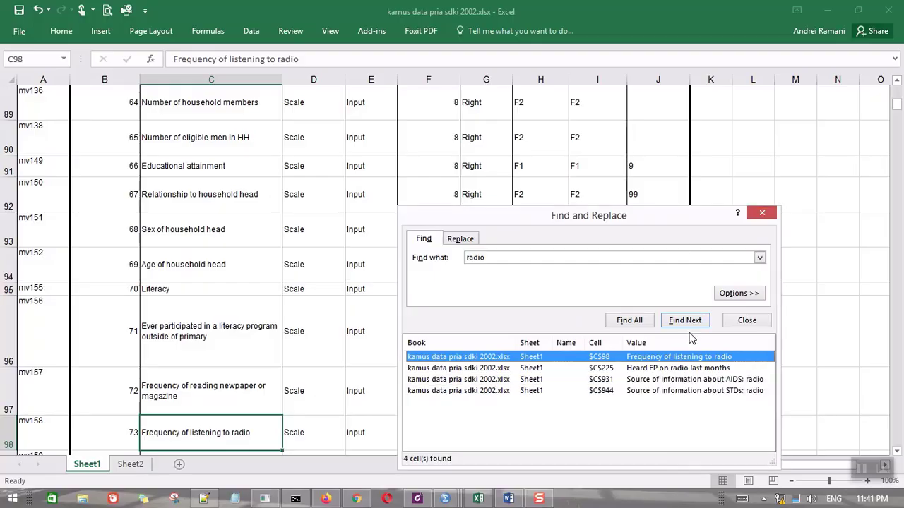
pyautogui.moveTo(635, 216); pyautogui.dragTo(709, 107)
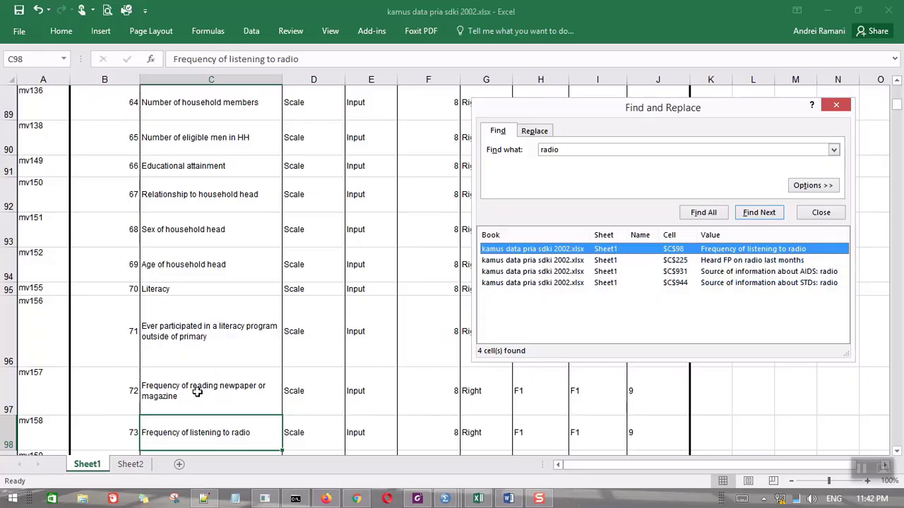
# Step: Examine the dictionary entries around the radio match for the newspaper, radio and television frequency variables, and close the search
pyautogui.click(213, 336)
pyautogui.click(205, 397)
pyautogui.click(212, 345)
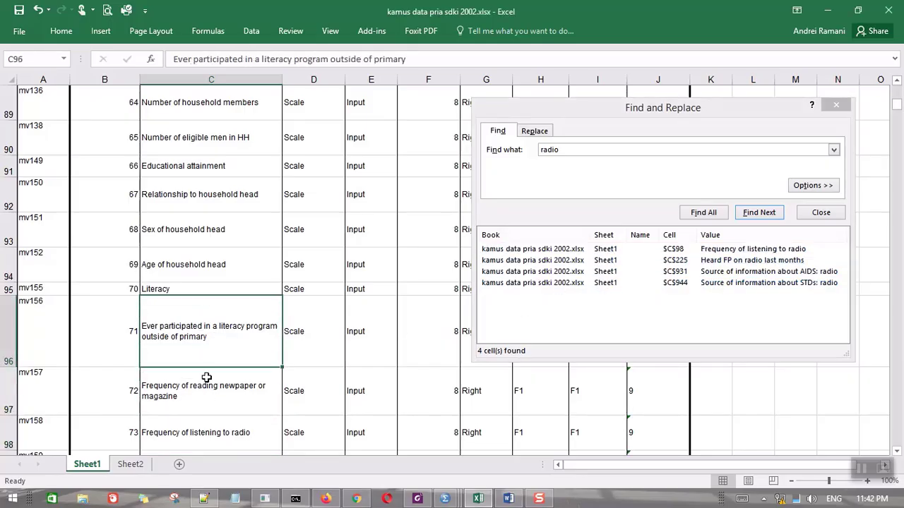
pyautogui.click(206, 378)
pyautogui.click(209, 421)
pyautogui.click(214, 392)
pyautogui.click(250, 343)
pyautogui.click(60, 331)
pyautogui.click(113, 332)
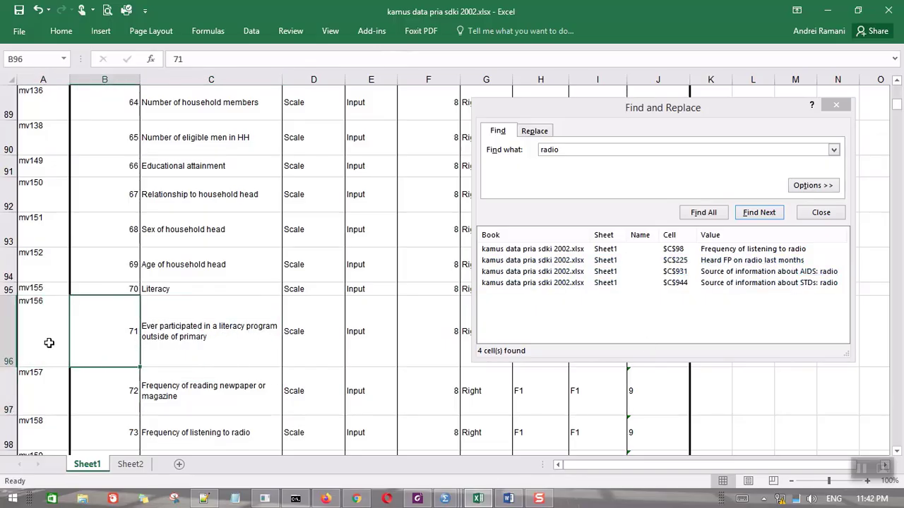
pyautogui.click(185, 400)
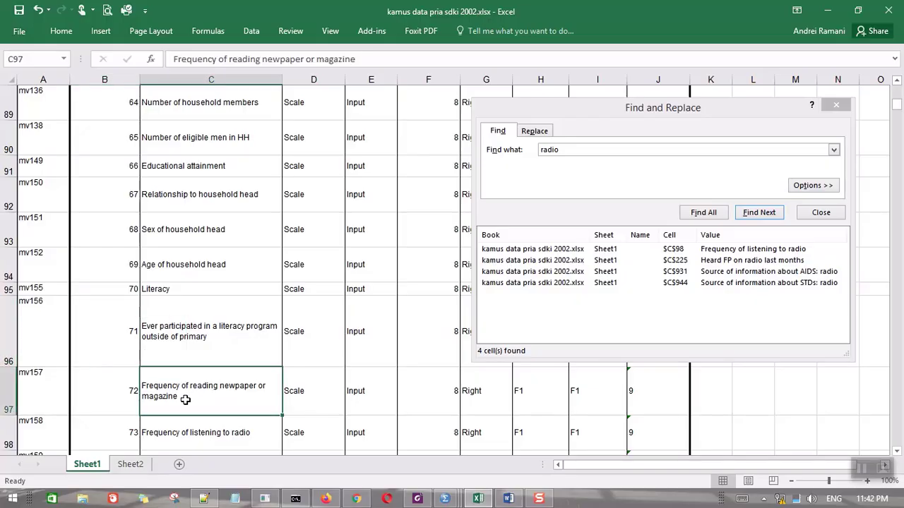
pyautogui.click(897, 451)
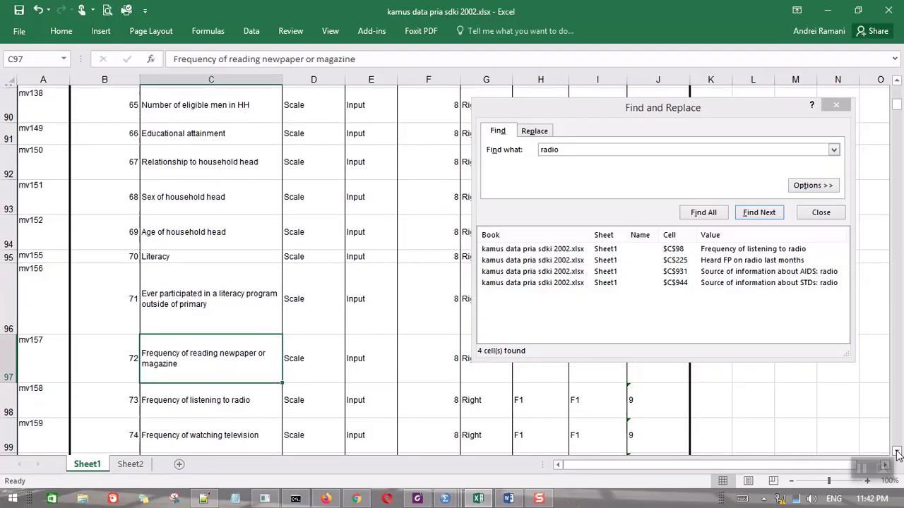
pyautogui.moveTo(36, 228); pyautogui.dragTo(236, 310)
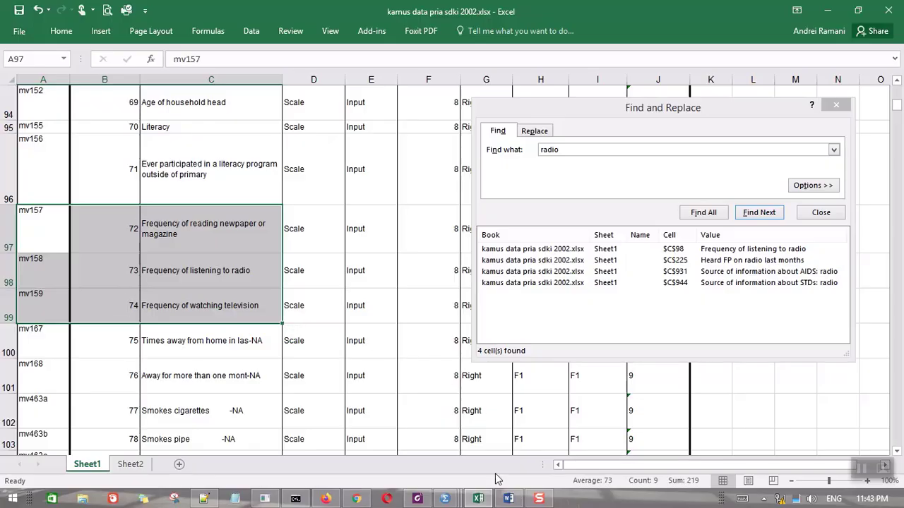
pyautogui.click(479, 499)
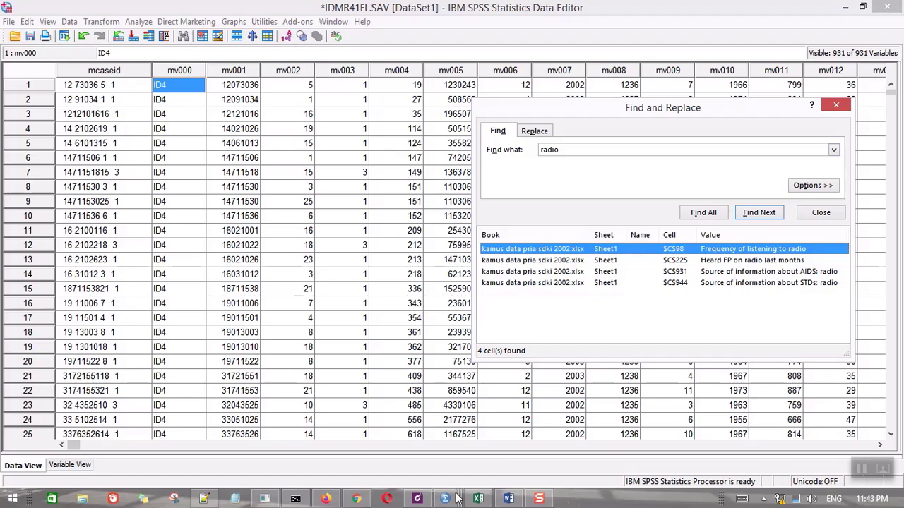
pyautogui.click(479, 498)
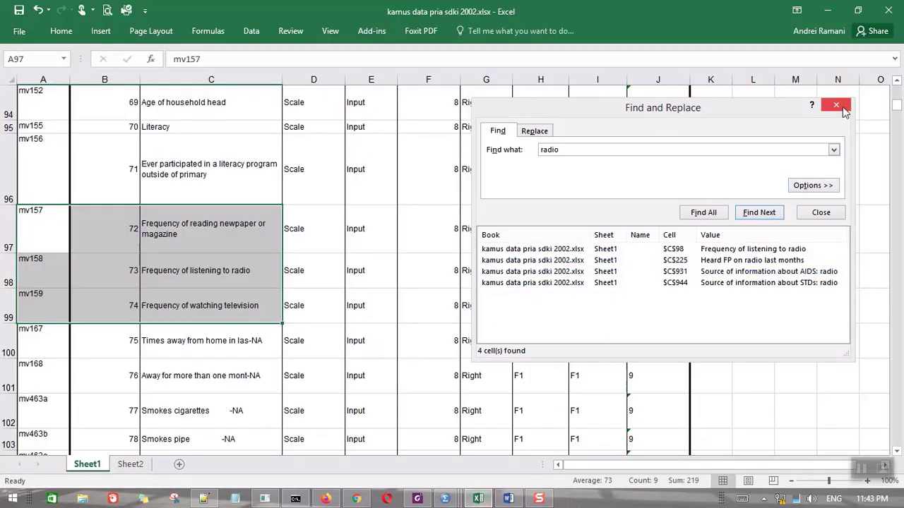
pyautogui.click(844, 108)
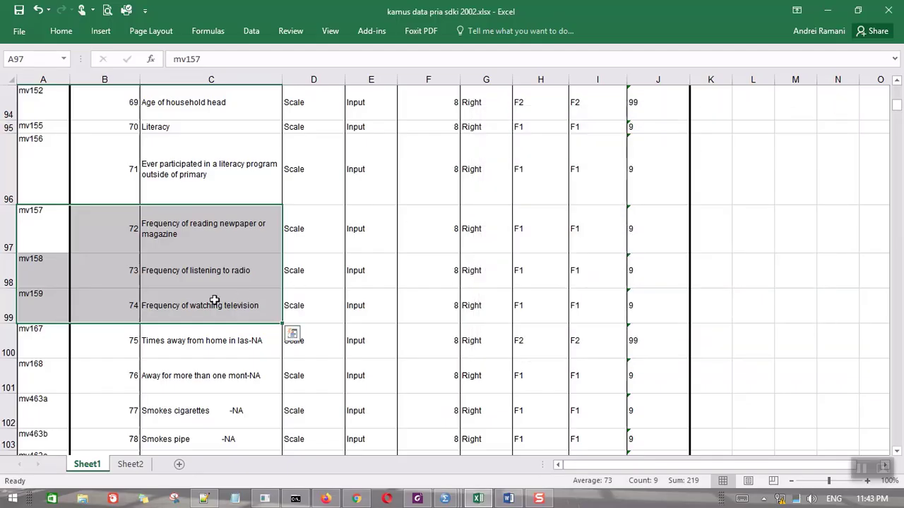
# Step: Copy the names and labels of variables mv157, mv158 and mv159 from columns A and C of Sheet1
pyautogui.click(214, 302)
pyautogui.moveTo(40, 218); pyautogui.dragTo(30, 303)
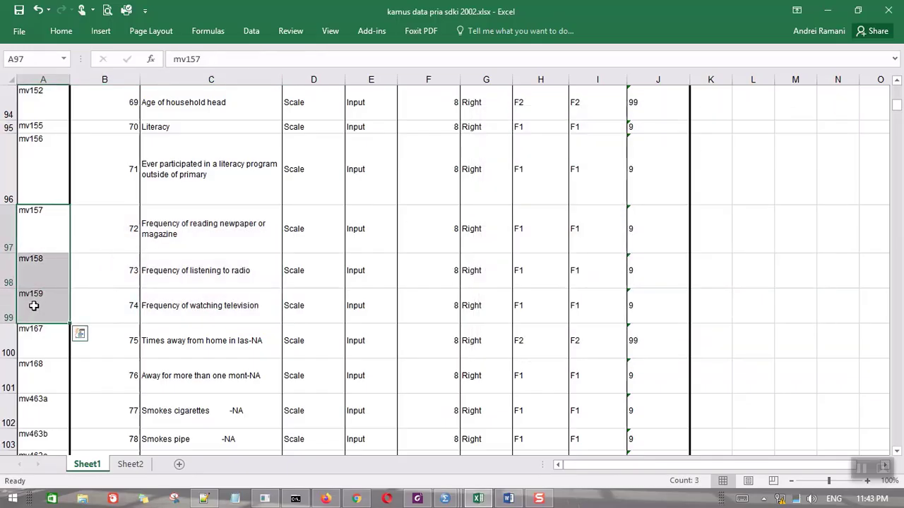
pyautogui.moveTo(201, 230); pyautogui.dragTo(198, 307)
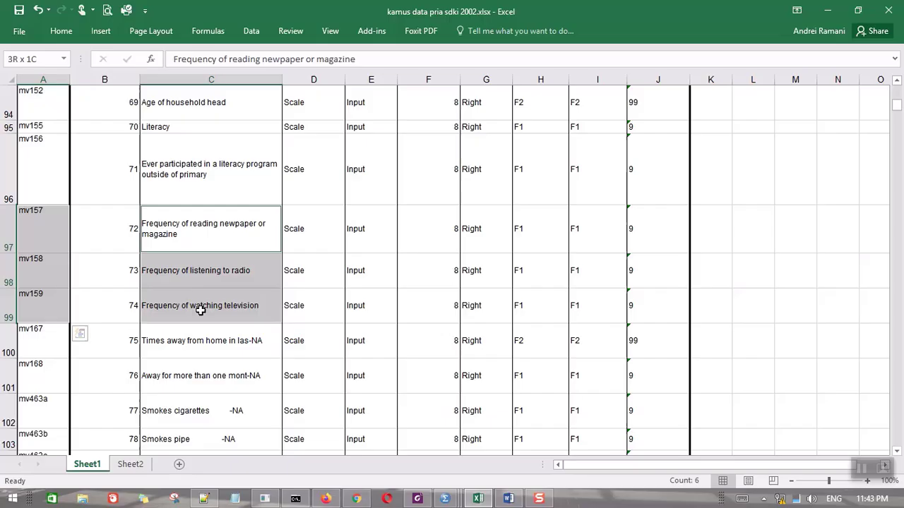
pyautogui.rightClick(31, 223)
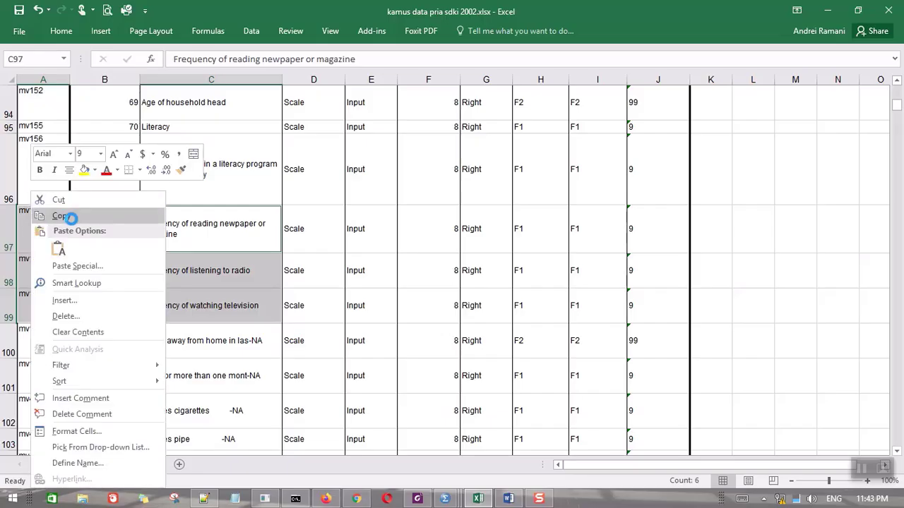
pyautogui.click(63, 215)
# Step: Paste the three copied media variables with their labels into Sheet2 starting at cell B51, beside the five-step procedure
pyautogui.click(130, 464)
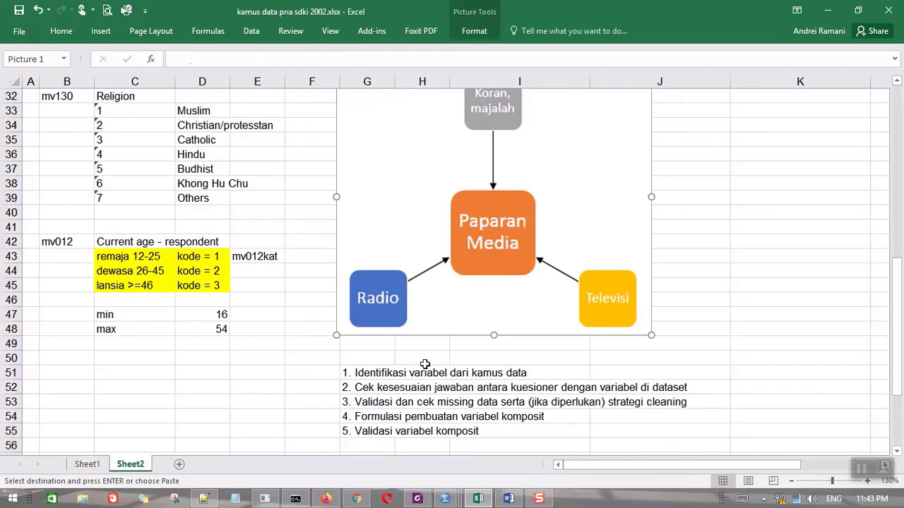
pyautogui.click(735, 312)
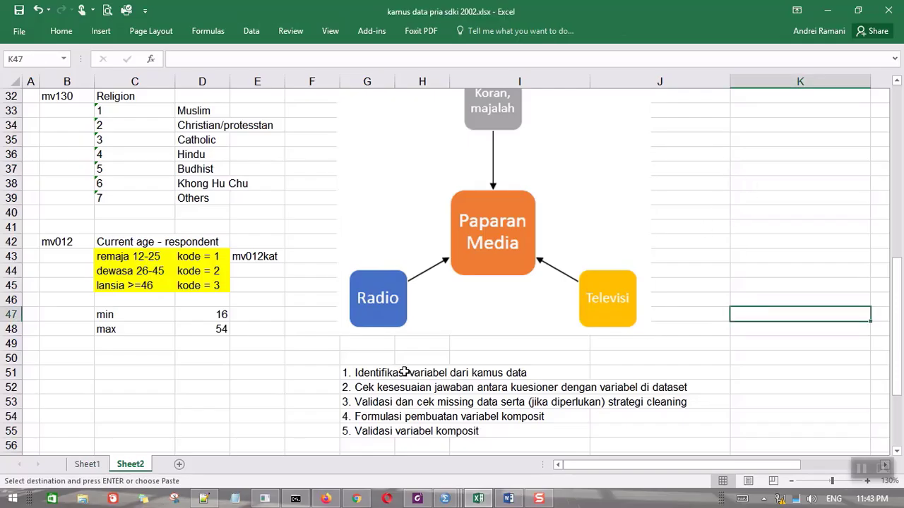
pyautogui.click(70, 372)
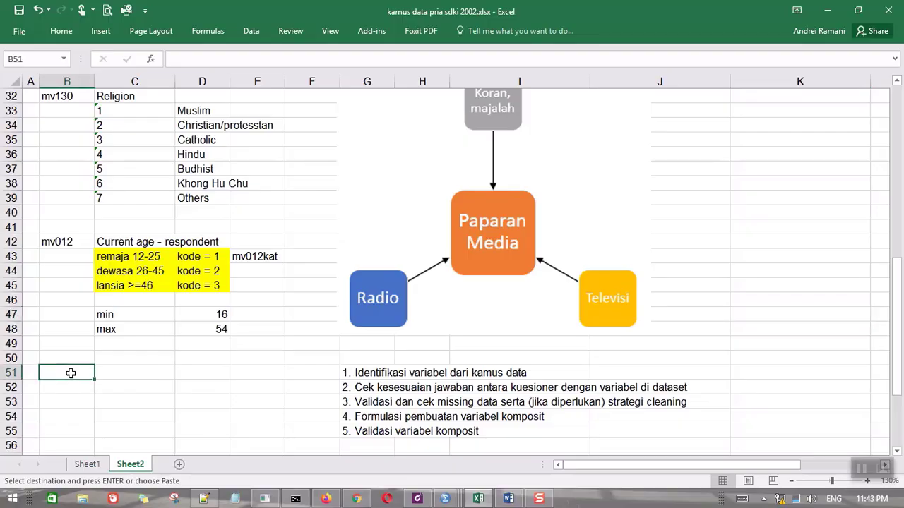
pyautogui.rightClick(70, 373)
pyautogui.click(121, 154)
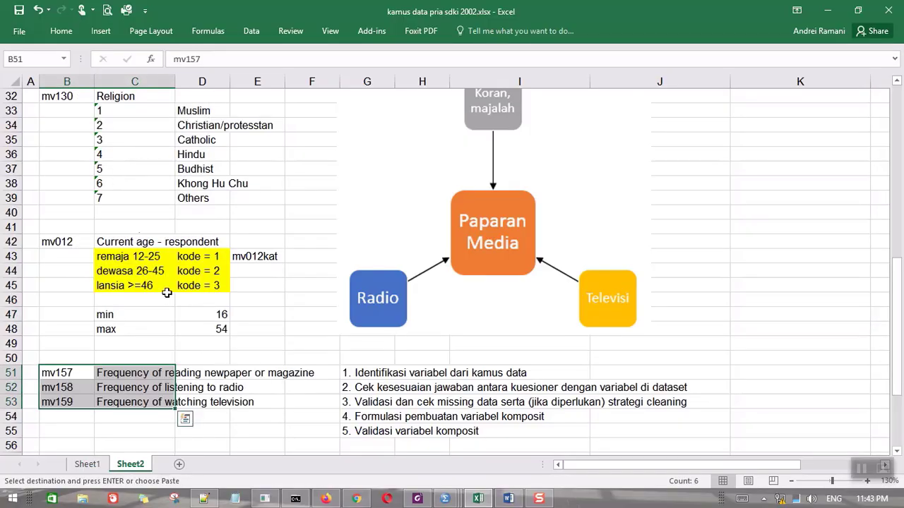
pyautogui.click(218, 403)
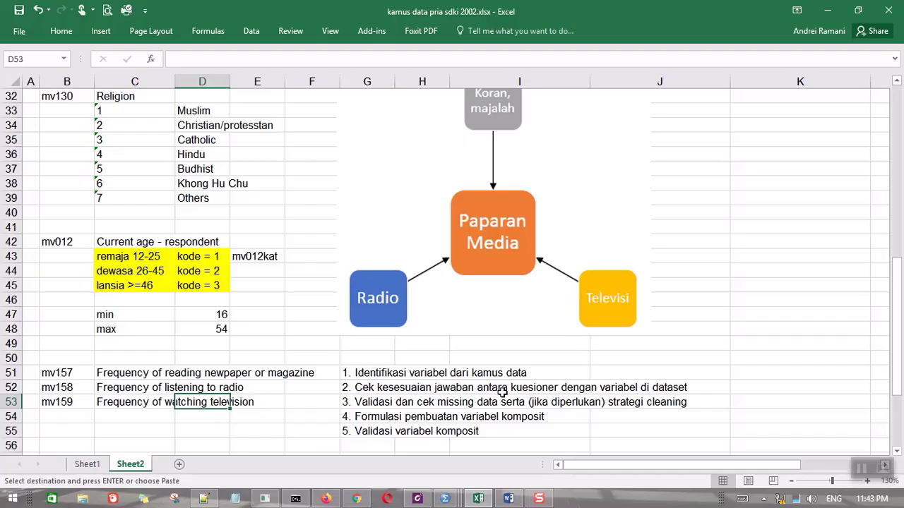
# Step: Glance at the questionnaire's media questions, search Sheet1 for "mv157" up to its value labels, and close the search
pyautogui.click(417, 499)
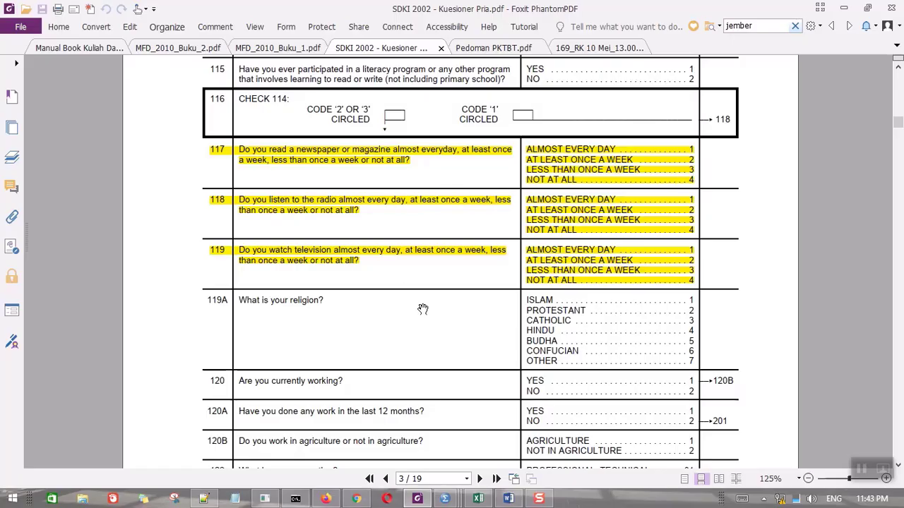
pyautogui.click(478, 499)
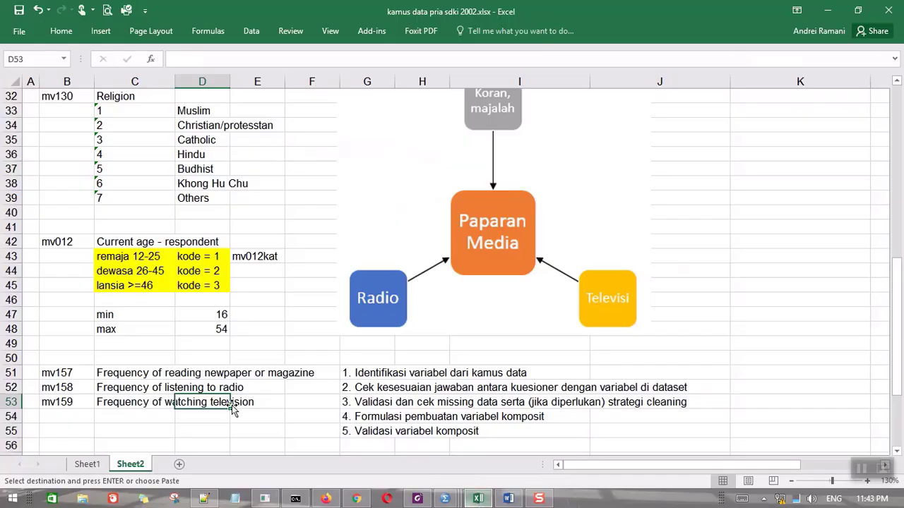
pyautogui.click(88, 464)
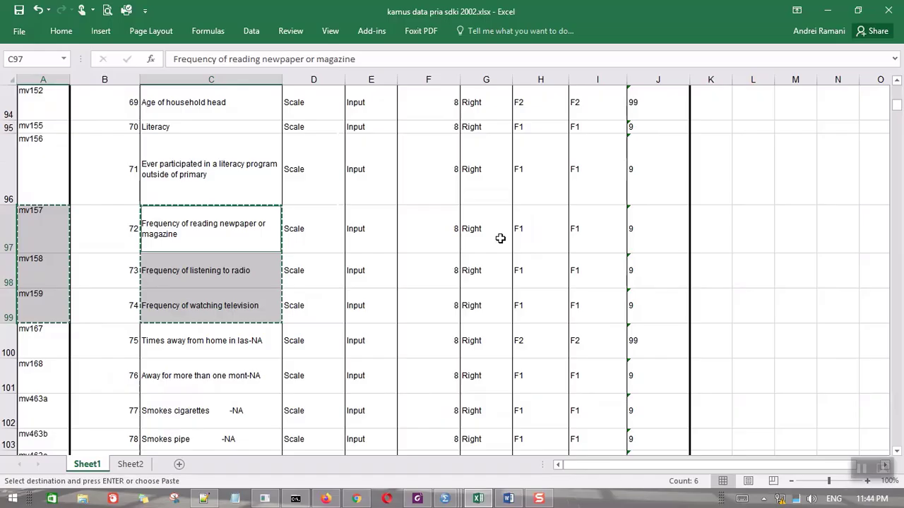
pyautogui.click(393, 199)
pyautogui.hotkey('ctrl', 'f')
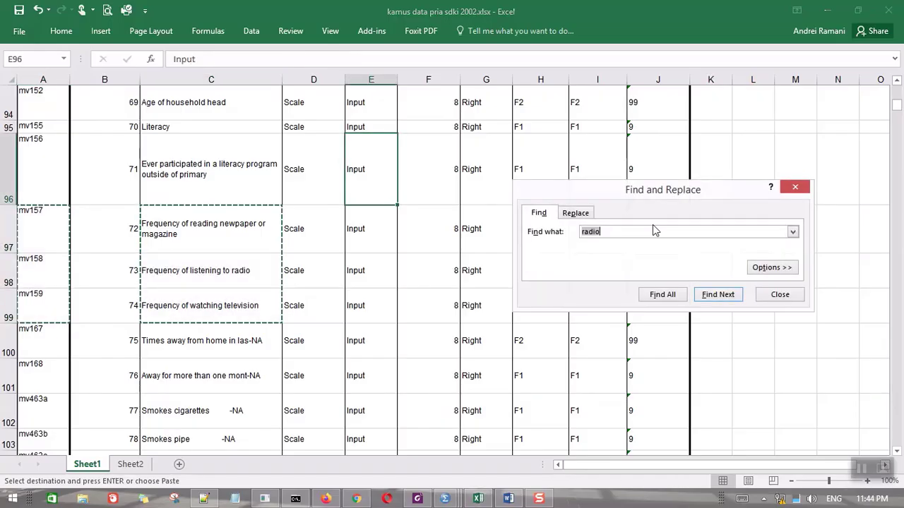
pyautogui.write('mv157')
pyautogui.click(713, 296)
pyautogui.click(713, 297)
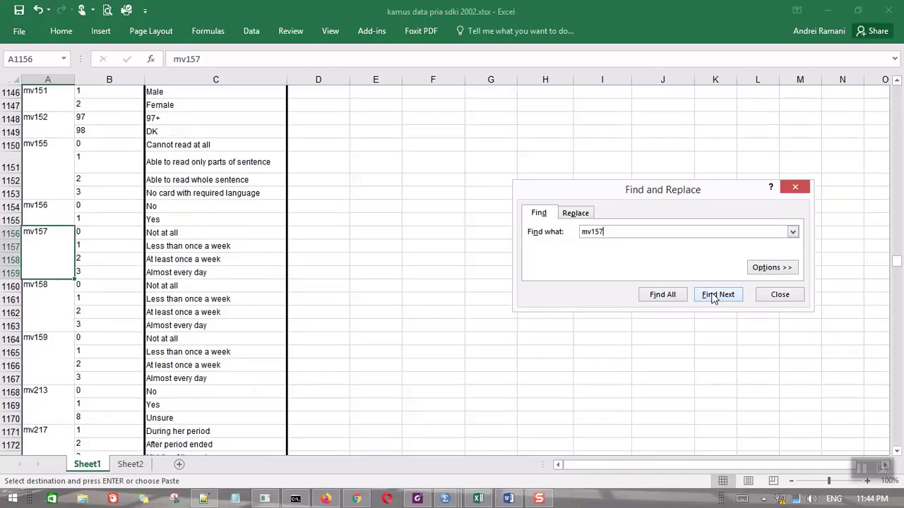
pyautogui.click(337, 259)
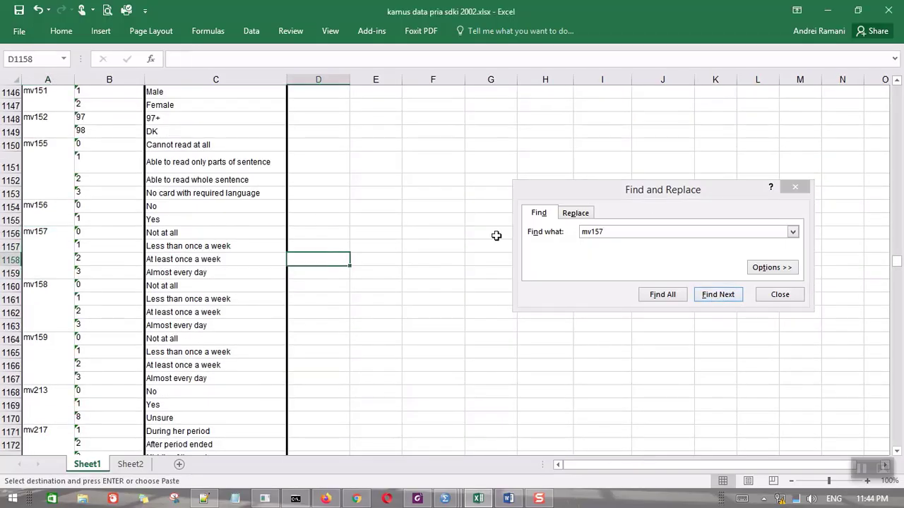
pyautogui.click(795, 187)
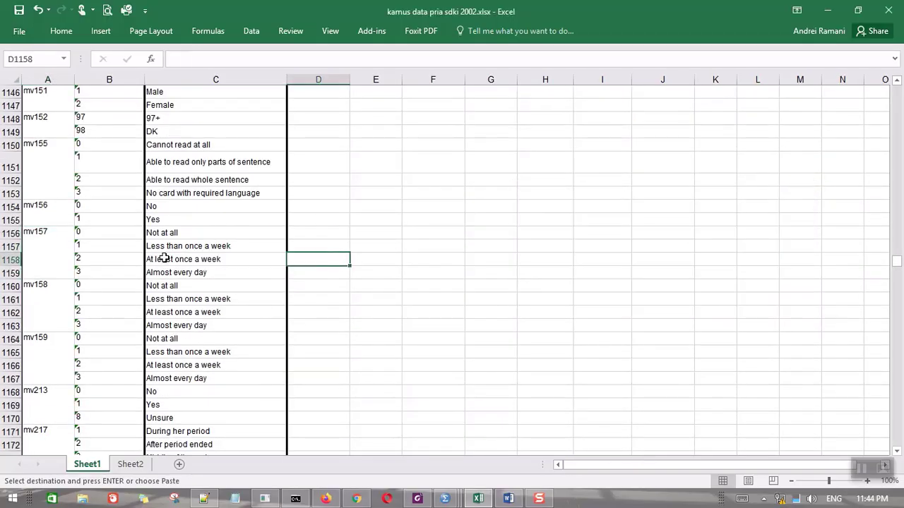
# Step: Compare the answer codes of questions 117 to 119 in Foxit PhantomPDF with the mv157 to mv159 value labels in Excel
pyautogui.click(414, 500)
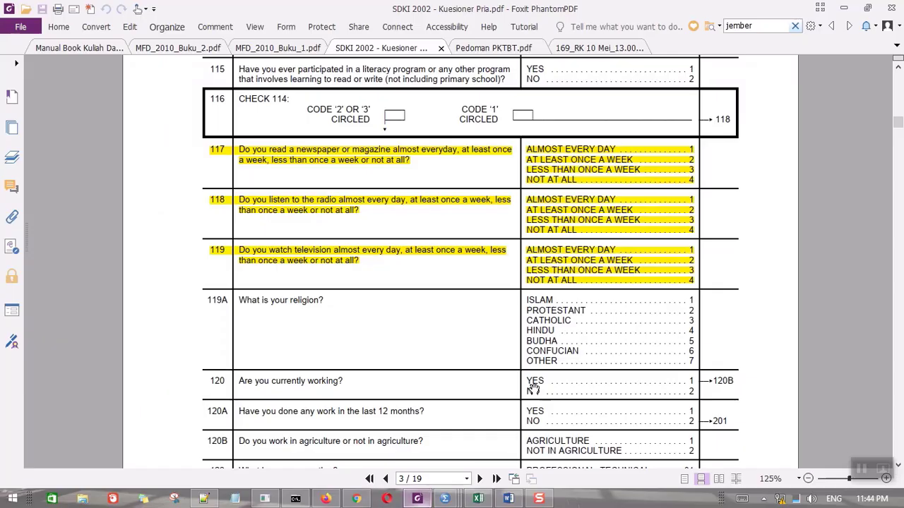
pyautogui.click(867, 10)
pyautogui.moveTo(496, 60); pyautogui.dragTo(639, 62)
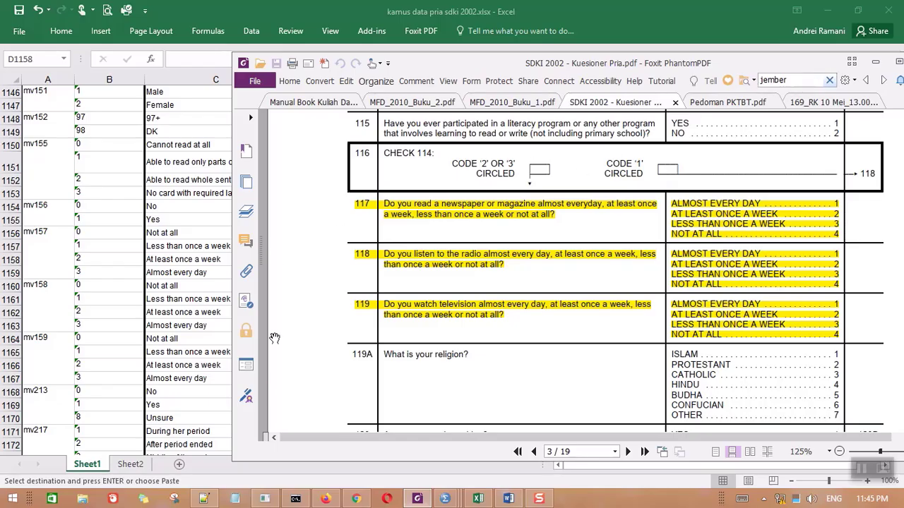
pyautogui.click(200, 333)
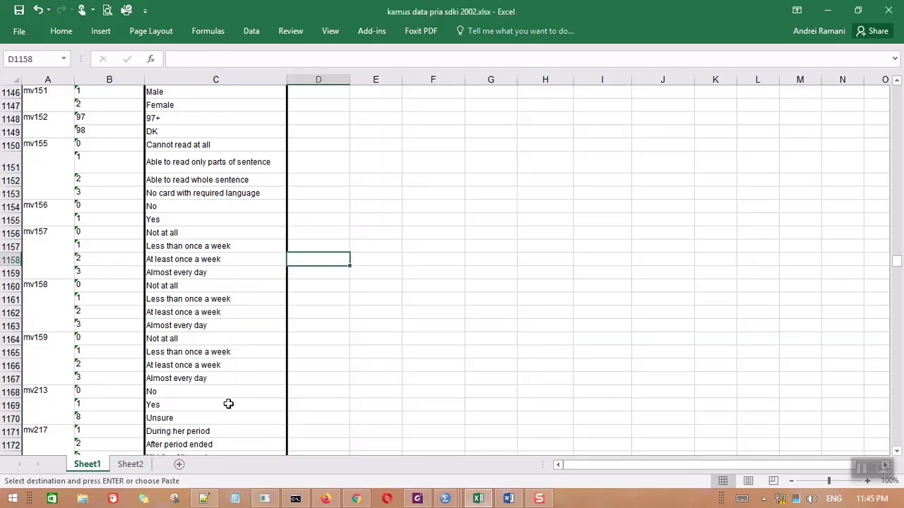
# Step: Read the caution note in row 59 of Sheet2 and the mv157, mv158 and mv159 answer codes below it
pyautogui.click(130, 464)
pyautogui.moveTo(899, 325); pyautogui.dragTo(902, 343)
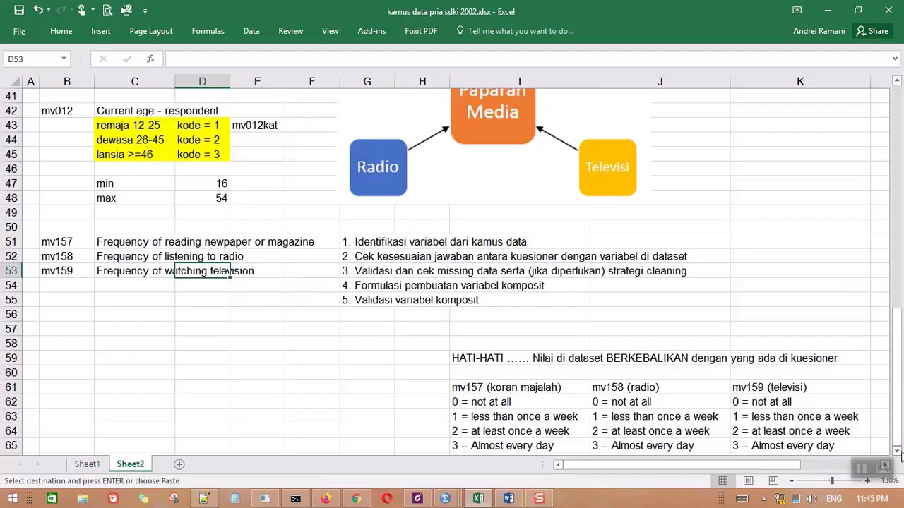
pyautogui.scroll(-1, 873, 441)
pyautogui.click(498, 316)
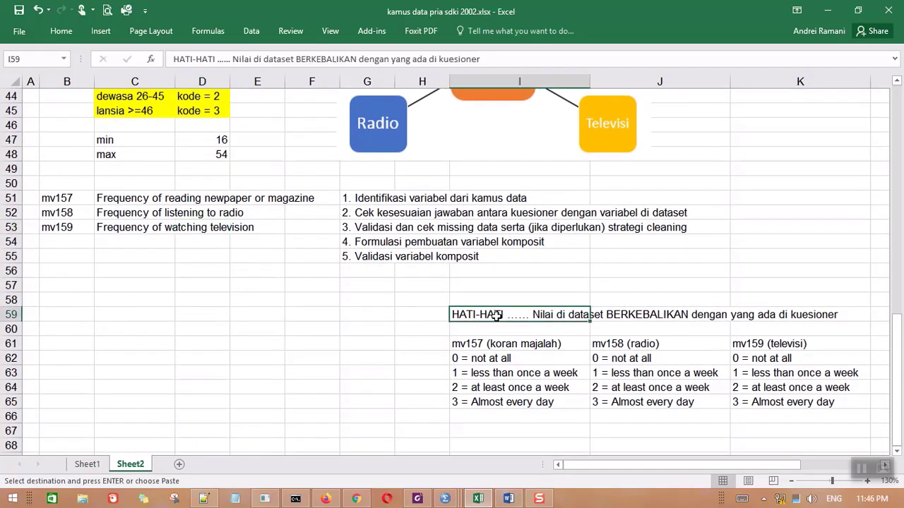
pyautogui.click(522, 343)
pyautogui.click(637, 343)
pyautogui.click(752, 344)
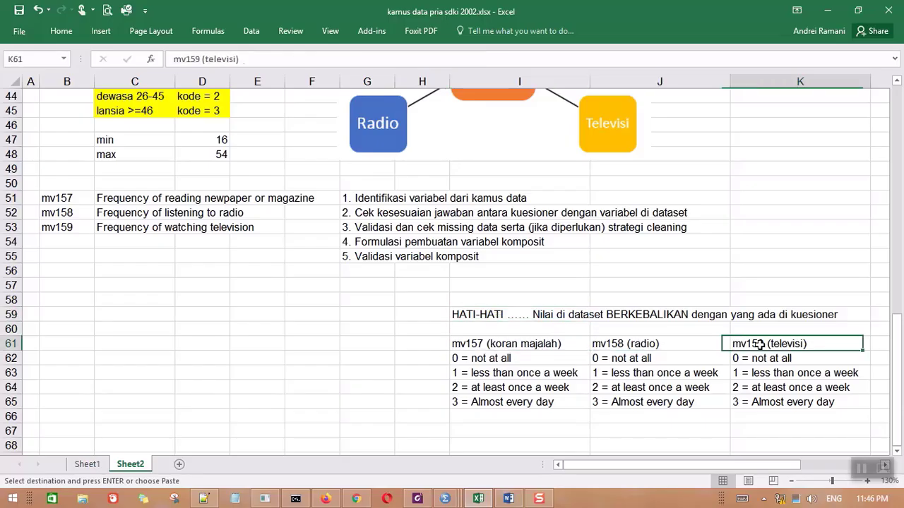
pyautogui.click(500, 345)
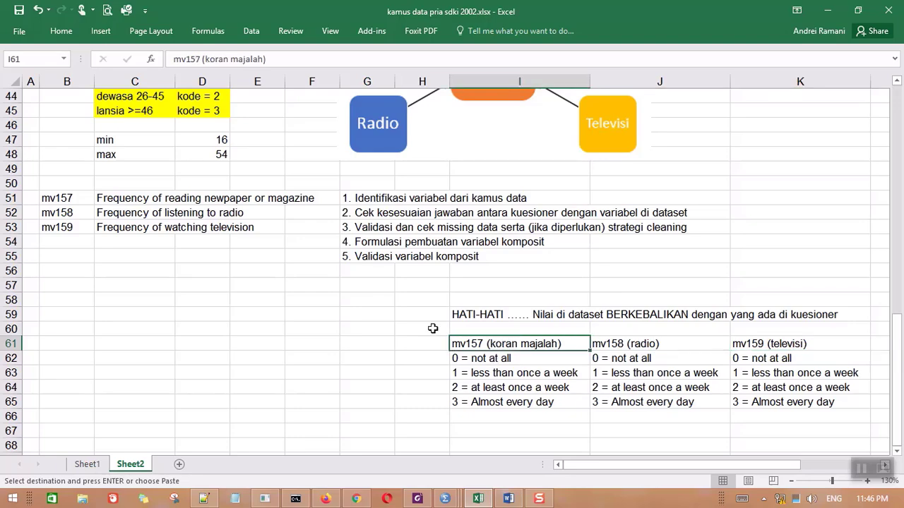
pyautogui.click(644, 317)
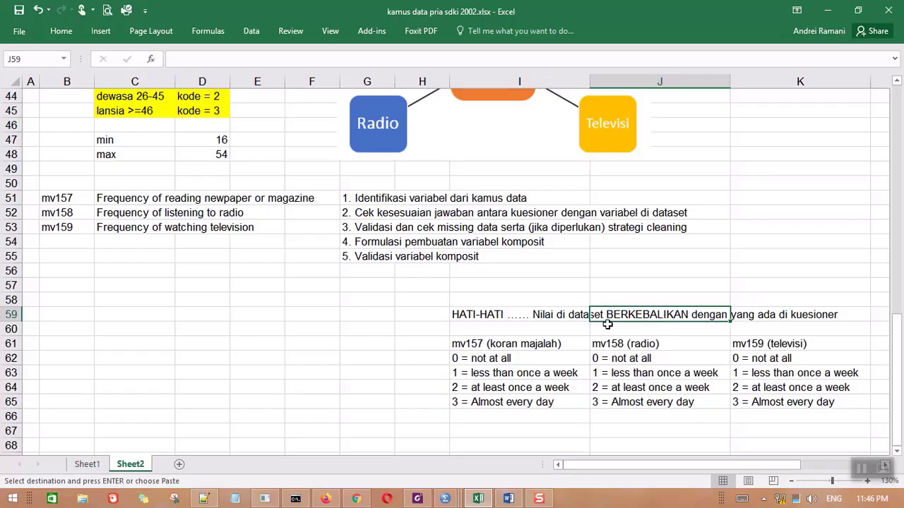
pyautogui.click(467, 318)
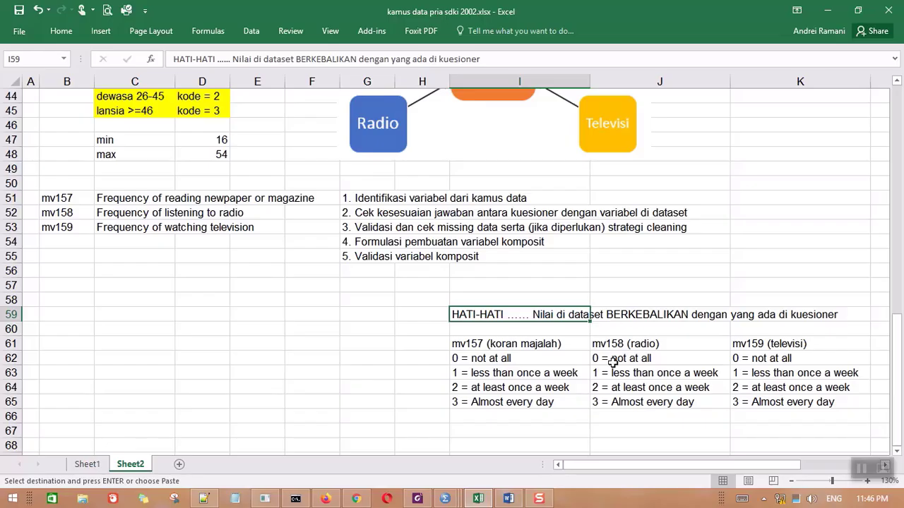
# Step: Switch to SPSS, view the IDMR41FL.SAV dataset, and bring up the syntax file Syntax Mandat 19202.sps
pyautogui.click(445, 499)
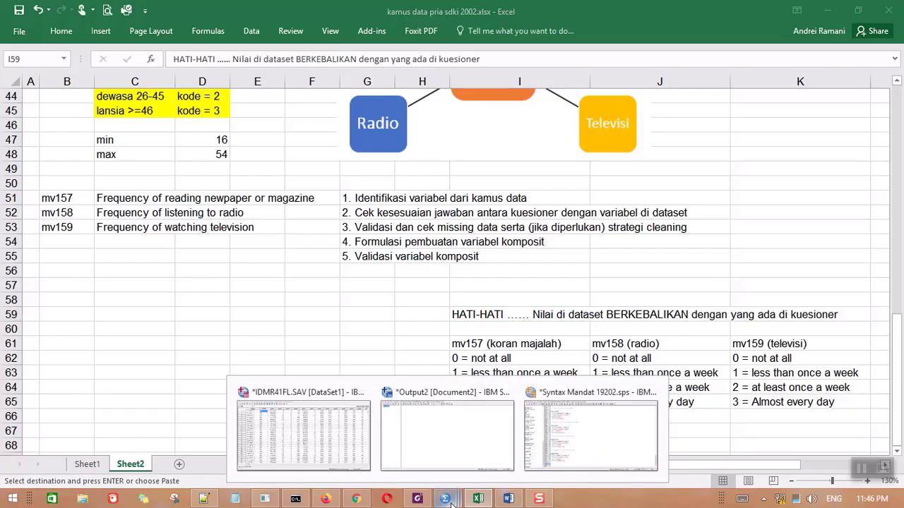
pyautogui.click(303, 434)
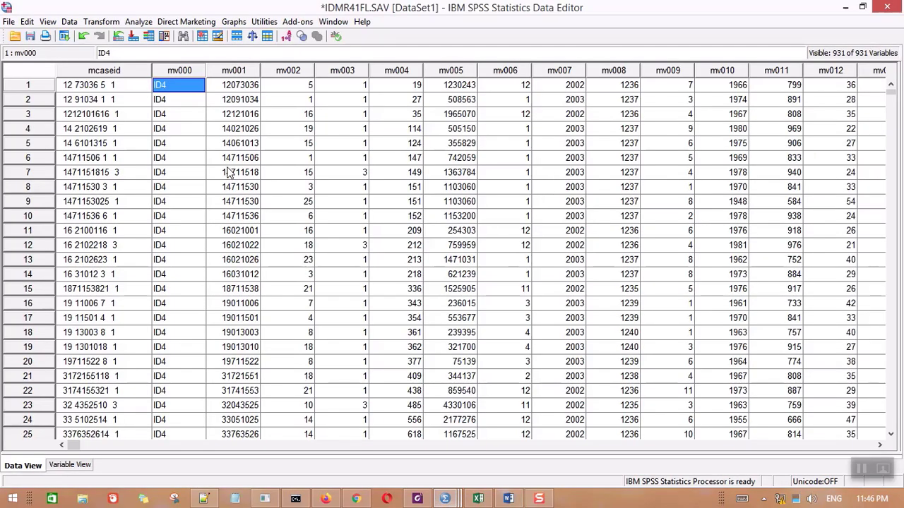
pyautogui.click(247, 148)
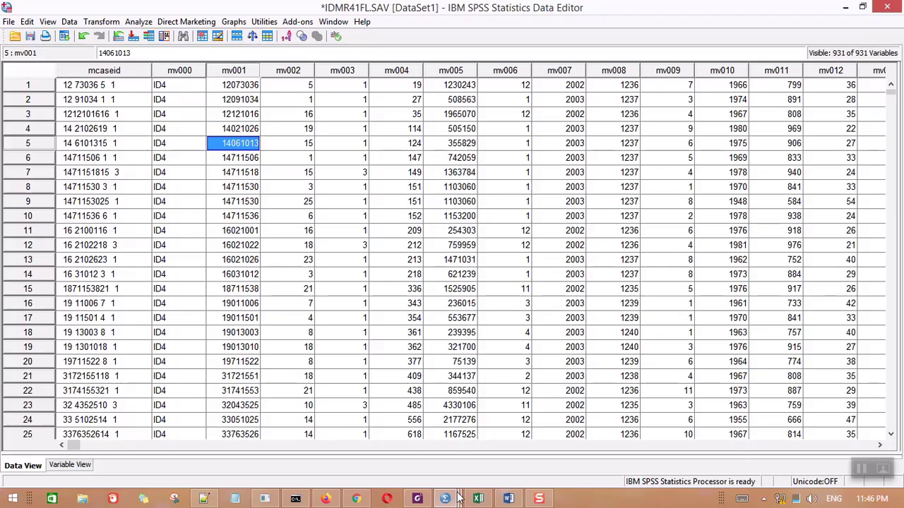
pyautogui.moveTo(457, 499)
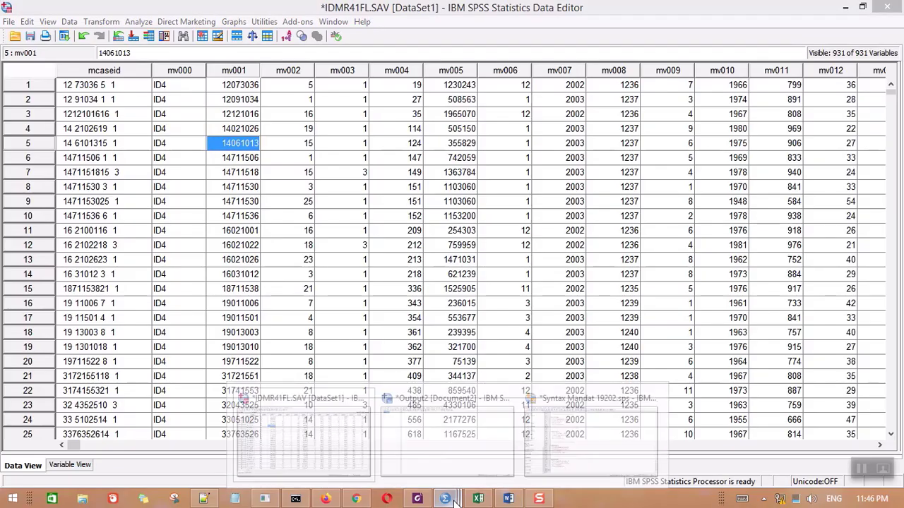
pyautogui.click(578, 457)
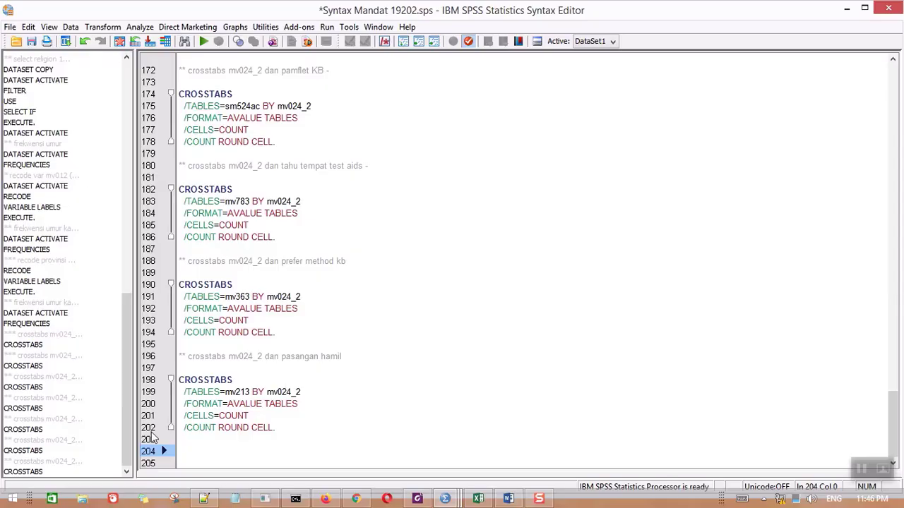
# Step: Copy the mv024_2 frequencies block together with its "frekwensi umur kategori" comment, lines 142 to 146
pyautogui.click(32, 325)
pyautogui.moveTo(282, 173); pyautogui.dragTo(179, 149)
pyautogui.click(284, 186)
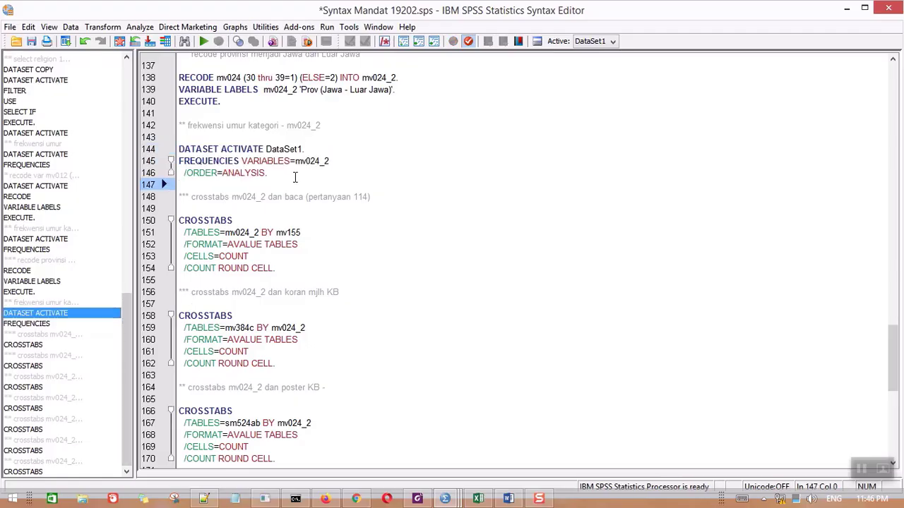
pyautogui.moveTo(266, 173); pyautogui.dragTo(180, 126)
pyautogui.rightClick(210, 122)
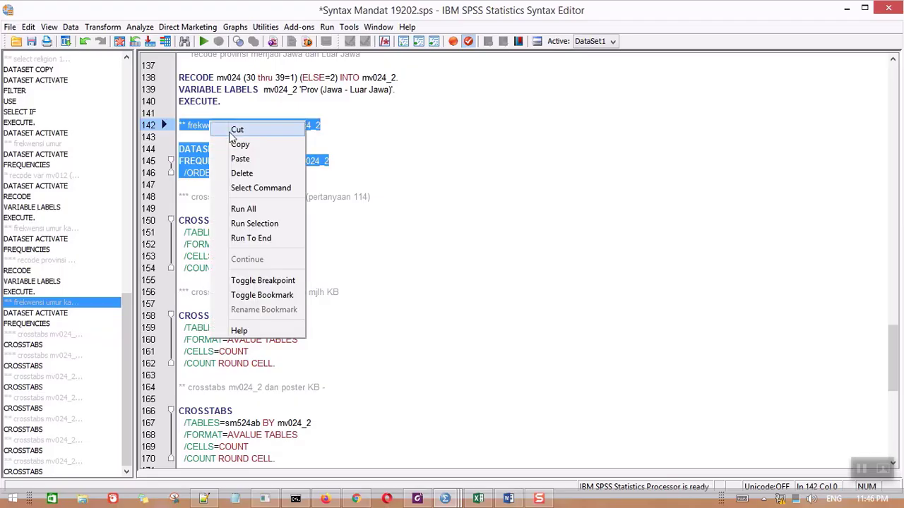
pyautogui.click(240, 144)
# Step: Paste the copied frequencies block at line 204, below the last crosstabs command in the syntax file
pyautogui.scroll(-12, 473, 274)
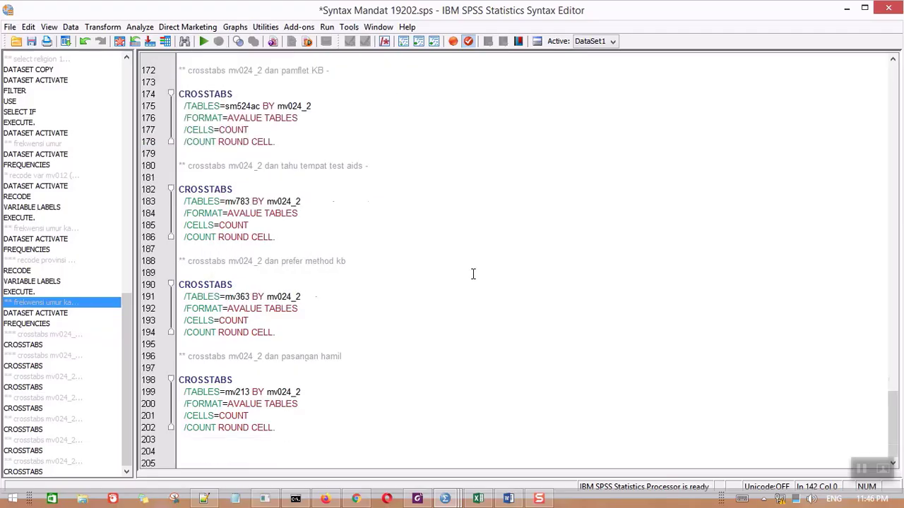
pyautogui.click(224, 450)
pyautogui.hotkey('ctrl', 'v')
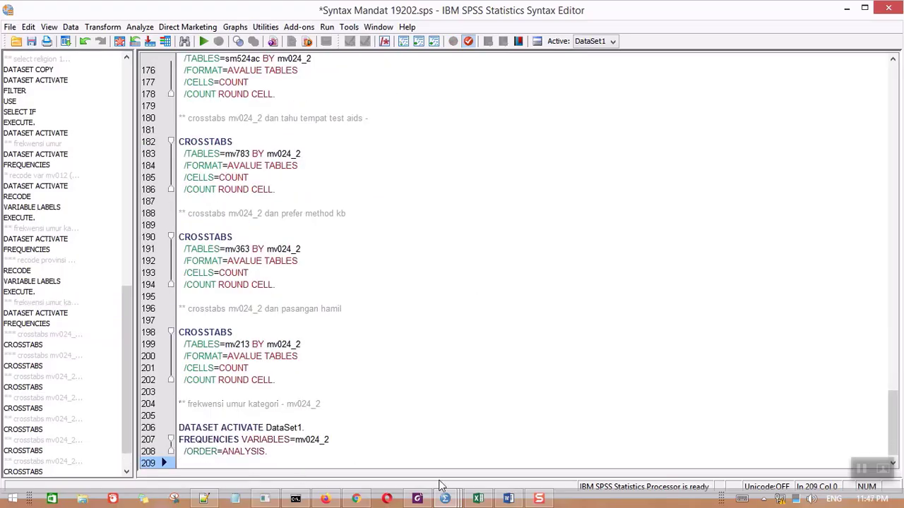
pyautogui.moveTo(479, 499)
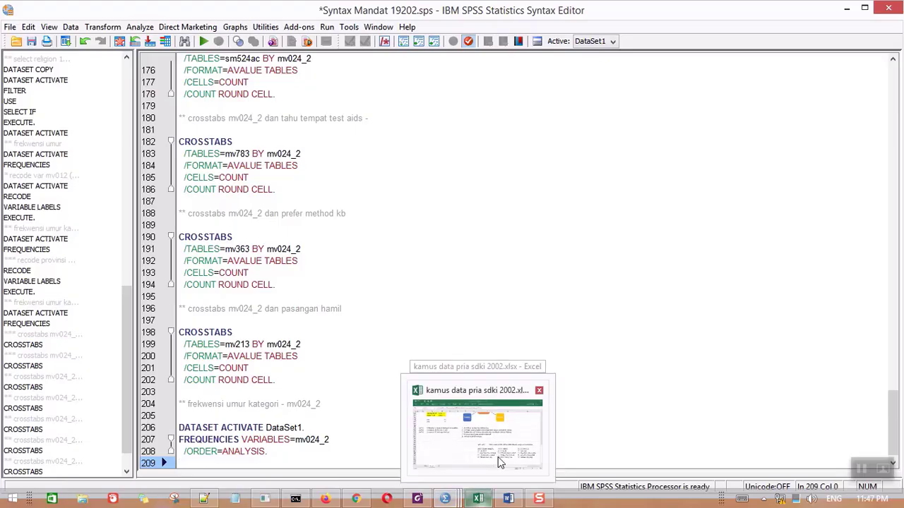
pyautogui.moveTo(499, 459)
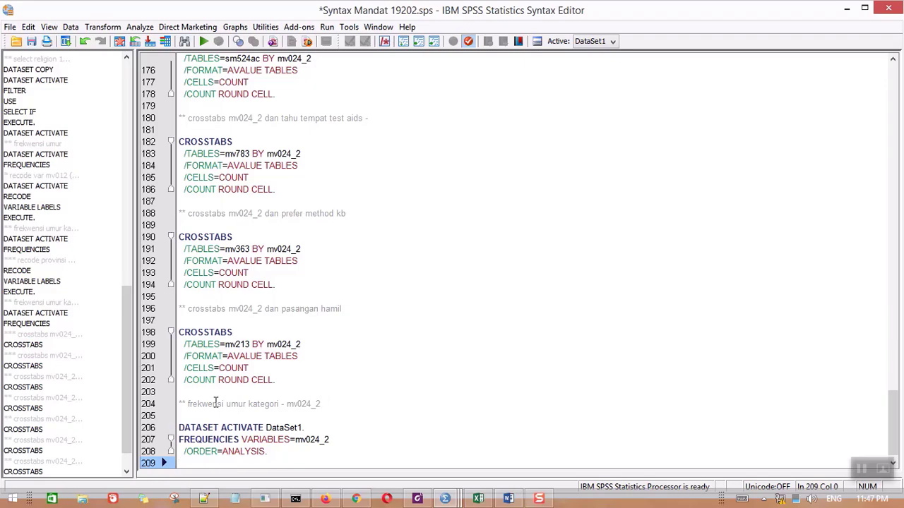
# Step: Reword the comment in line 204 to read "frekwensi paparan media cetak koran - majalah"
pyautogui.moveTo(226, 404); pyautogui.dragTo(343, 404)
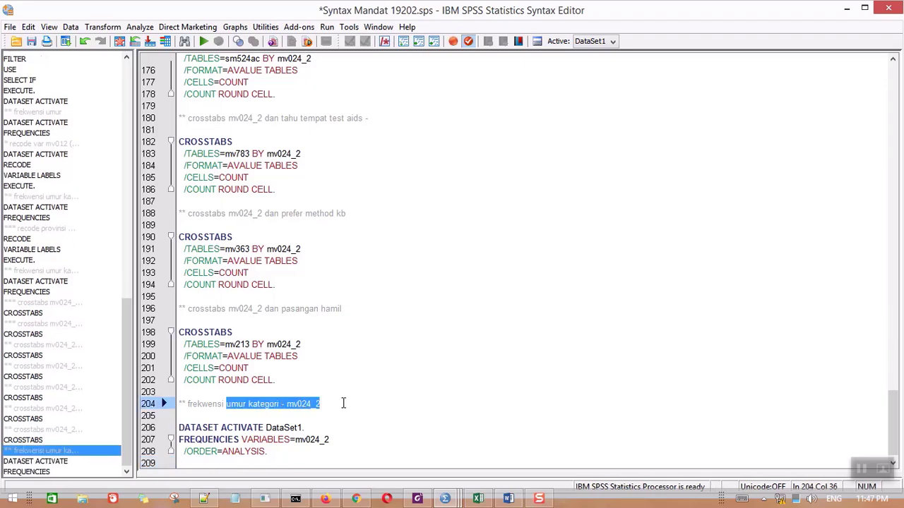
pyautogui.write('paparan')
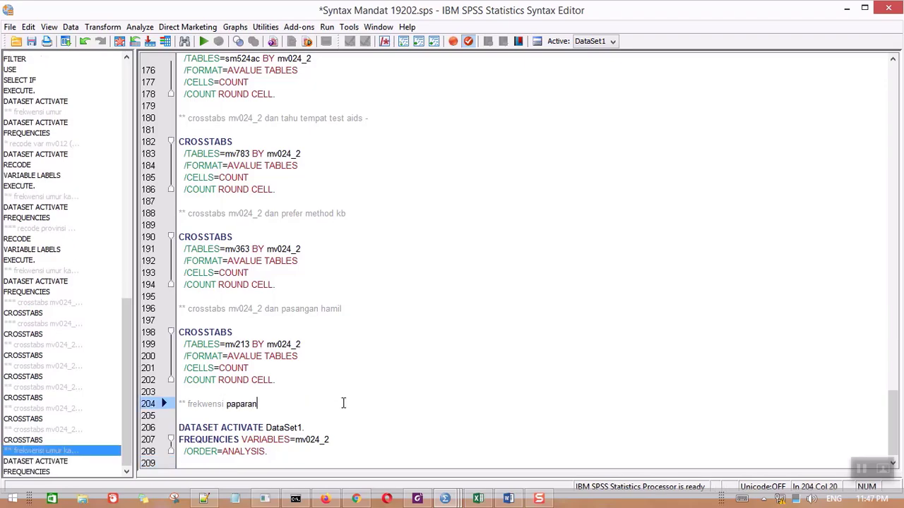
pyautogui.write(' media cek')
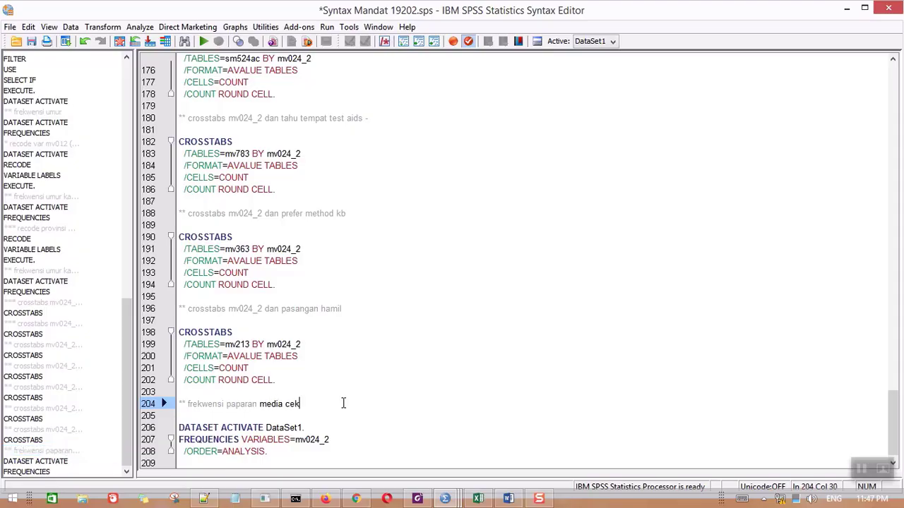
pyautogui.press('BackSpace')
pyautogui.write('tak koran - majalah')
# Step: Check the newspaper variable's name in the Excel data dictionary and replace mv024_2 with mv157 in the line 207 FREQUENCIES command
pyautogui.click(476, 500)
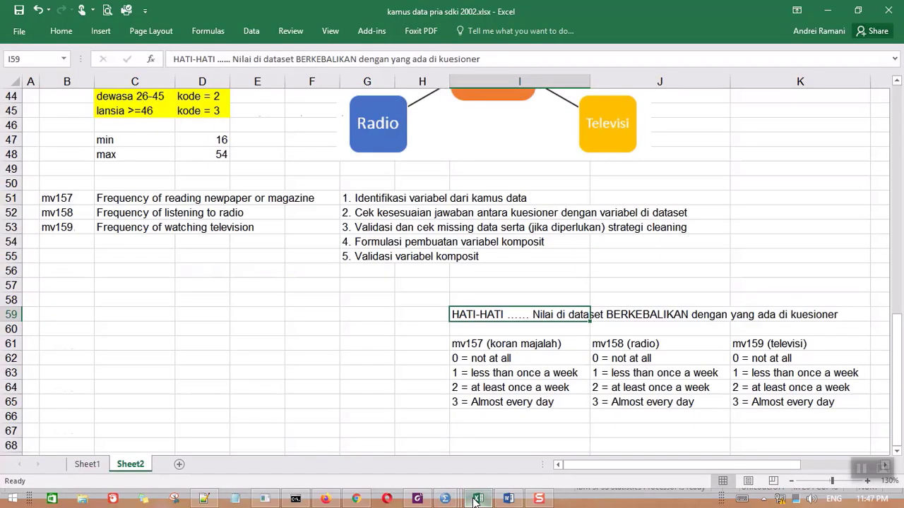
pyautogui.click(476, 499)
pyautogui.moveTo(305, 440); pyautogui.dragTo(346, 440)
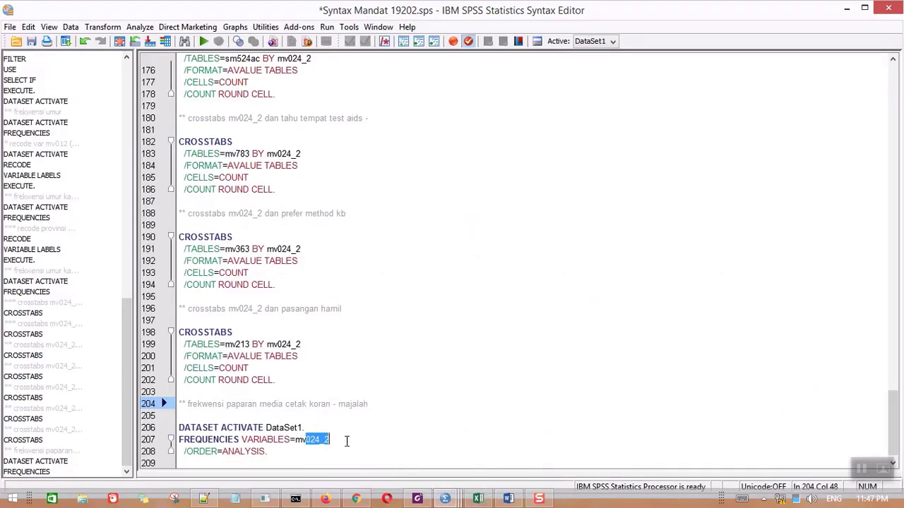
pyautogui.write('157')
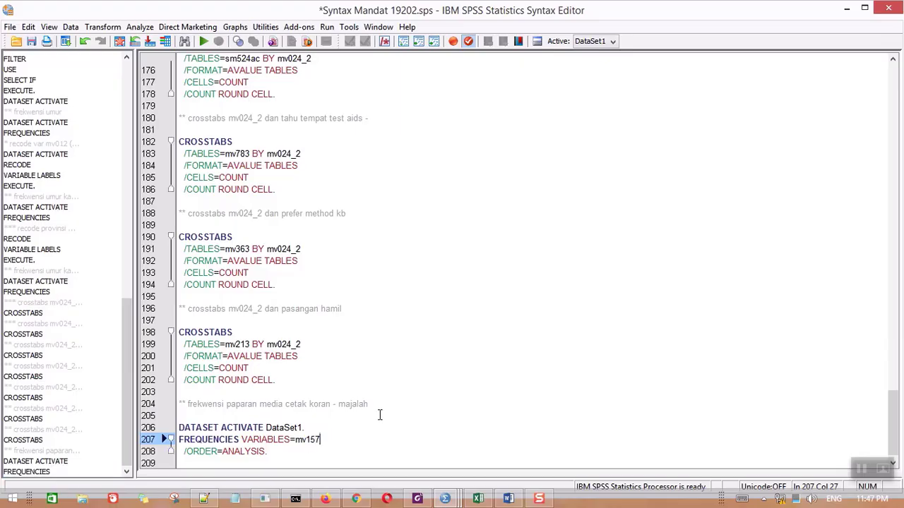
# Step: Extend the comment in line 204 with ", radio, televisi" after "majalah"
pyautogui.click(384, 403)
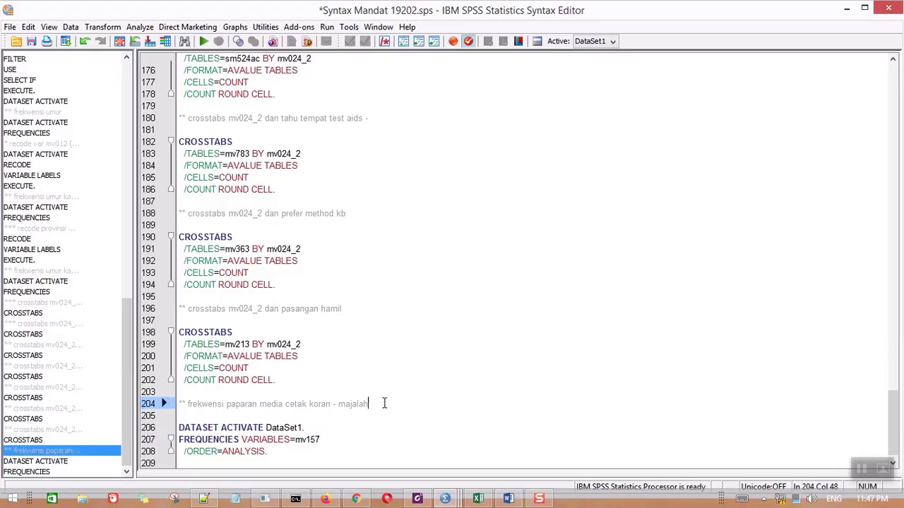
pyautogui.write(',')
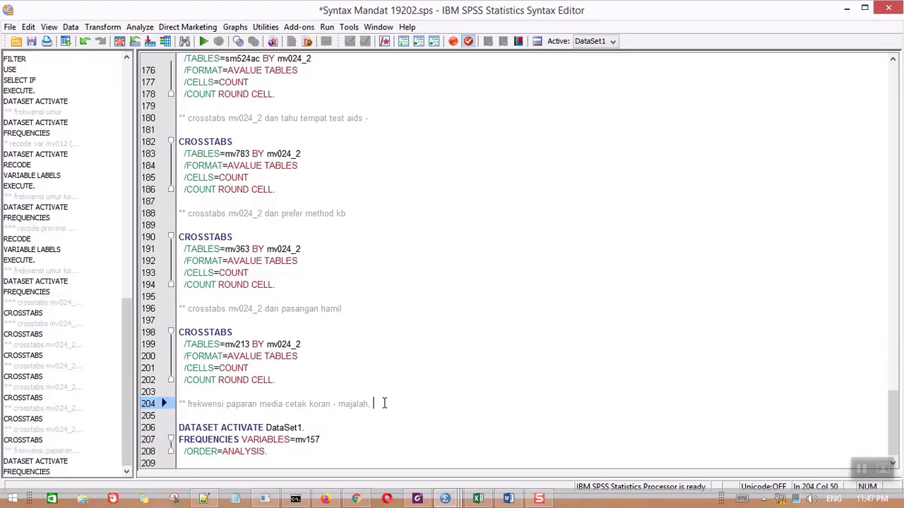
pyautogui.moveTo(480, 499)
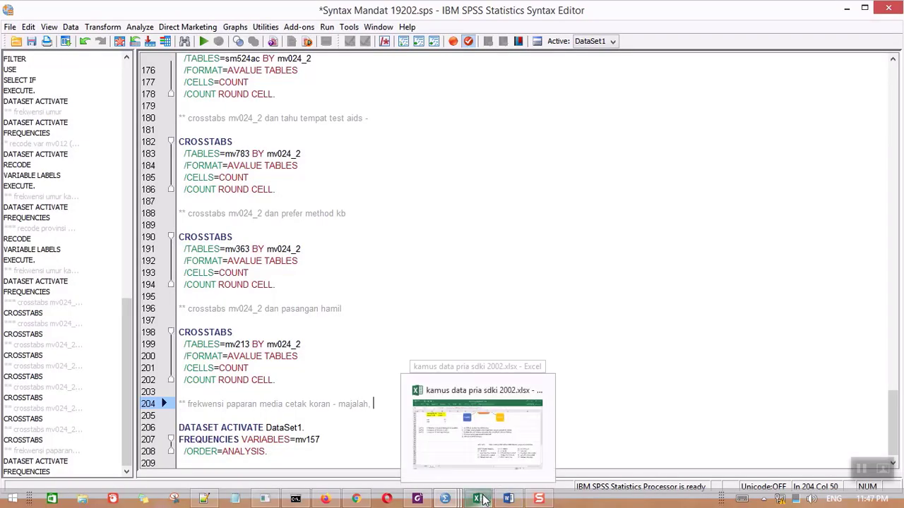
pyautogui.moveTo(515, 461)
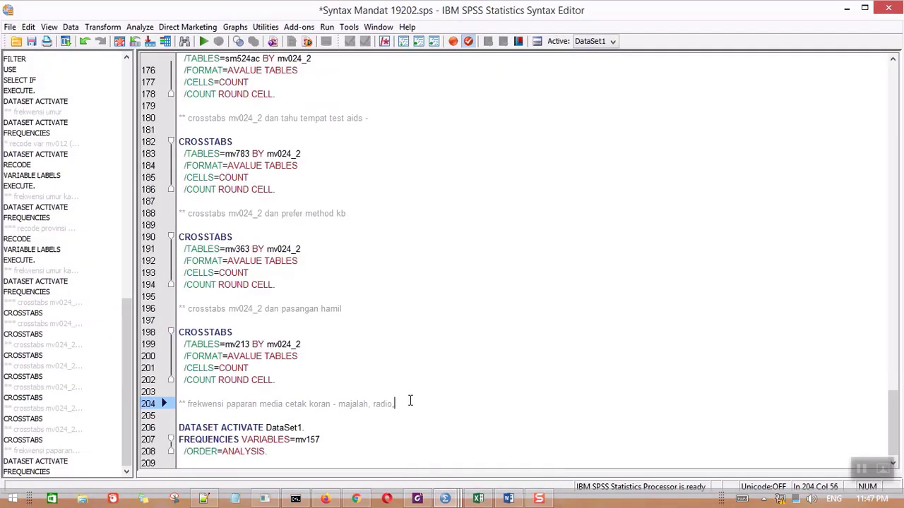
pyautogui.write('visi')
# Step: Add mv158 and mv159 after mv157 in the variable list of the FREQUENCIES command in line 207
pyautogui.click(367, 436)
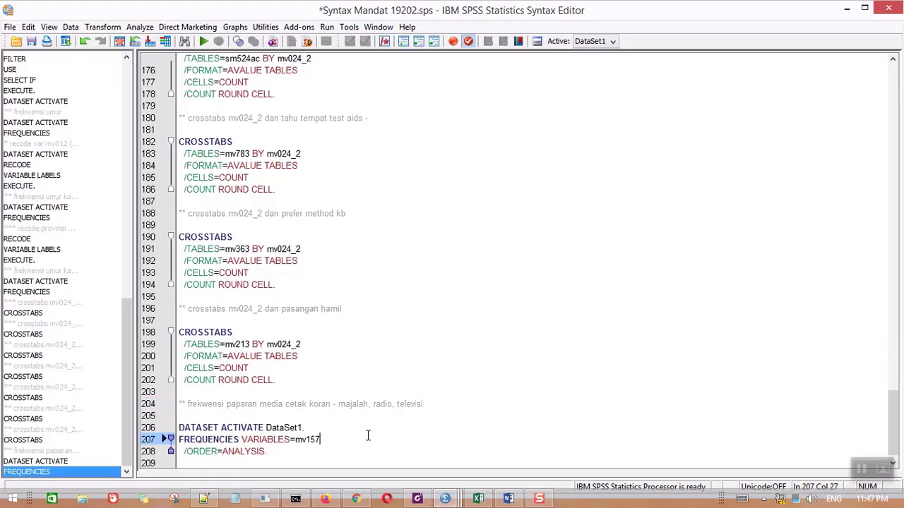
pyautogui.write('15')
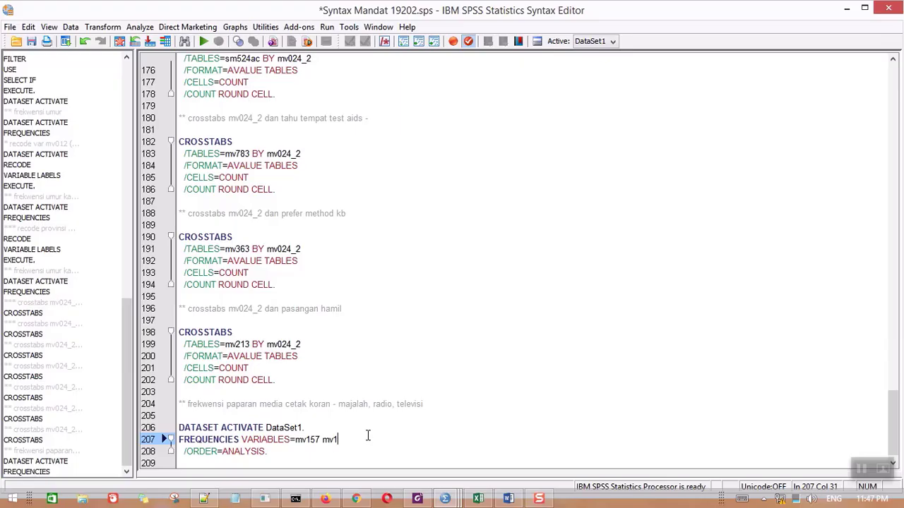
pyautogui.write('8')
pyautogui.click(321, 439)
pyautogui.click(354, 439)
pyautogui.write('v')
pyautogui.press('BackSpace')
pyautogui.write('mv159')
# Step: Run only the DATASET ACTIVATE and FREQUENCIES commands in lines 206 to 208
pyautogui.moveTo(283, 454); pyautogui.dragTo(178, 428)
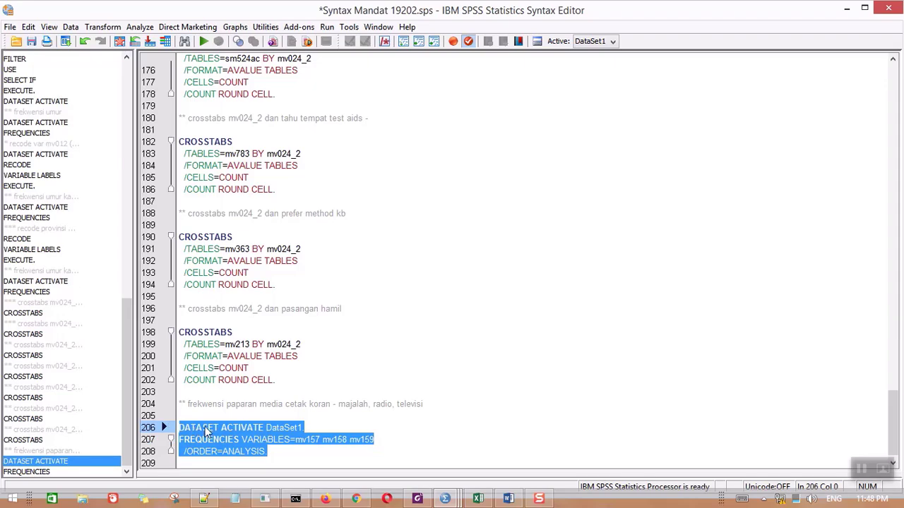
pyautogui.rightClick(206, 431)
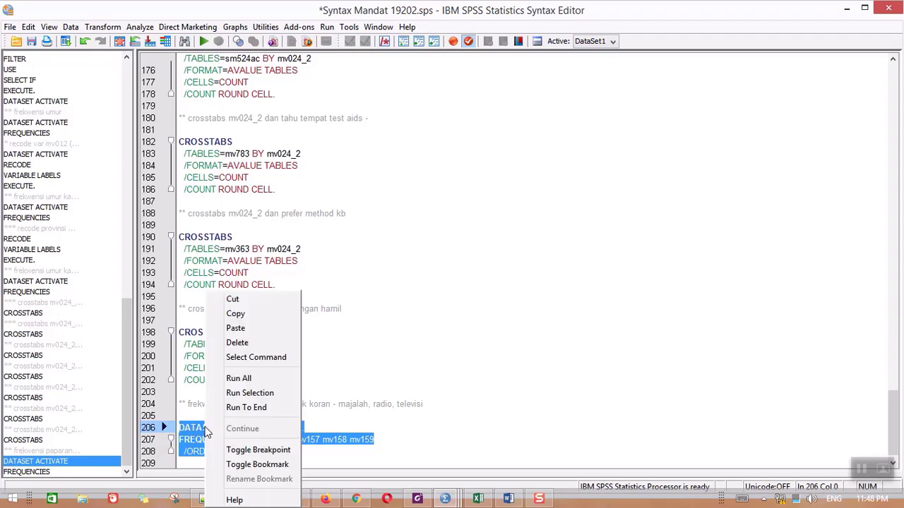
pyautogui.click(263, 395)
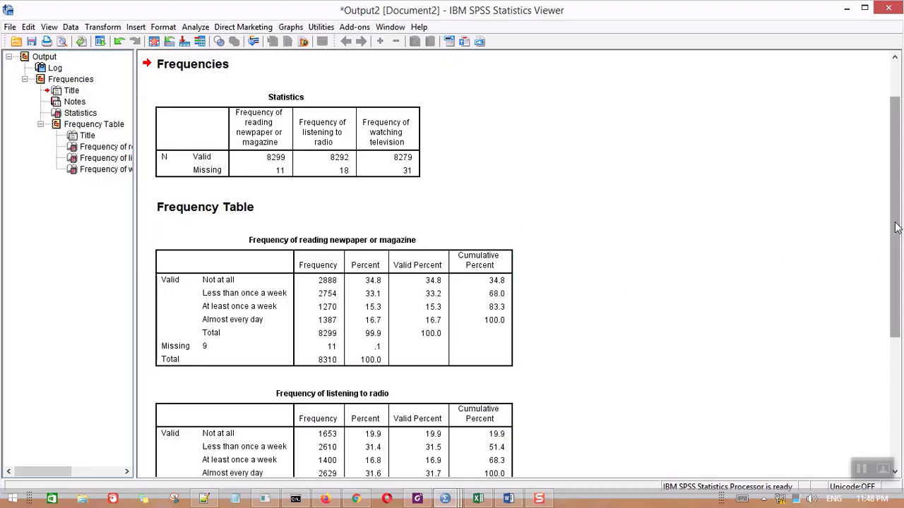
# Step: Examine the answer categories and missing values in the newspaper, radio and television frequency tables of the output
pyautogui.moveTo(896, 226); pyautogui.dragTo(894, 299)
pyautogui.click(313, 225)
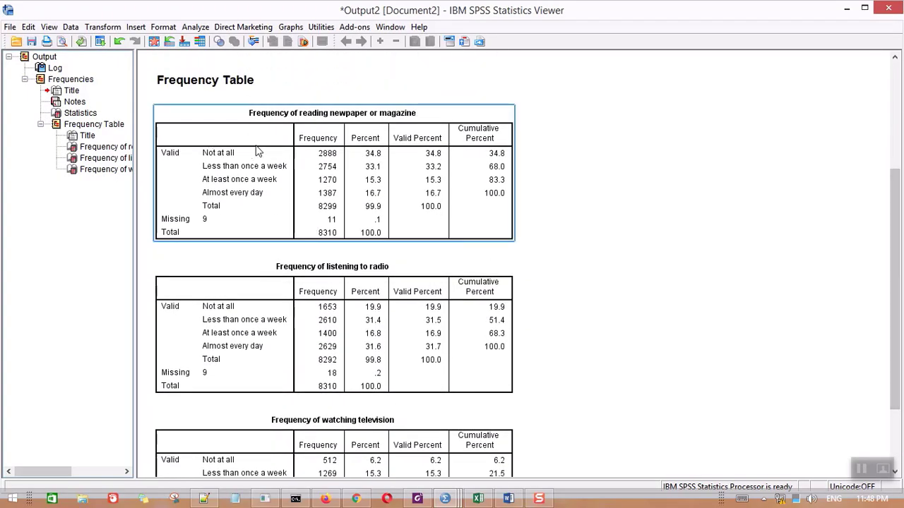
pyautogui.click(259, 289)
pyautogui.click(749, 296)
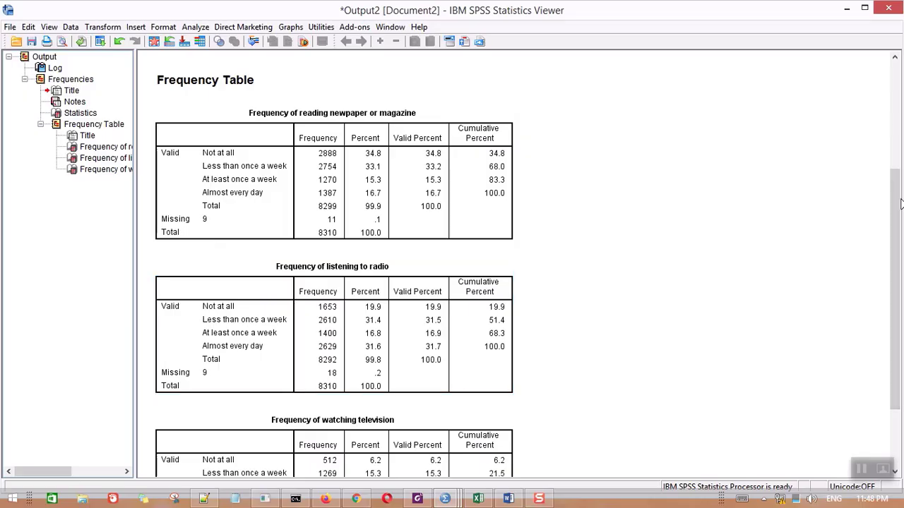
pyautogui.moveTo(901, 204); pyautogui.dragTo(899, 265)
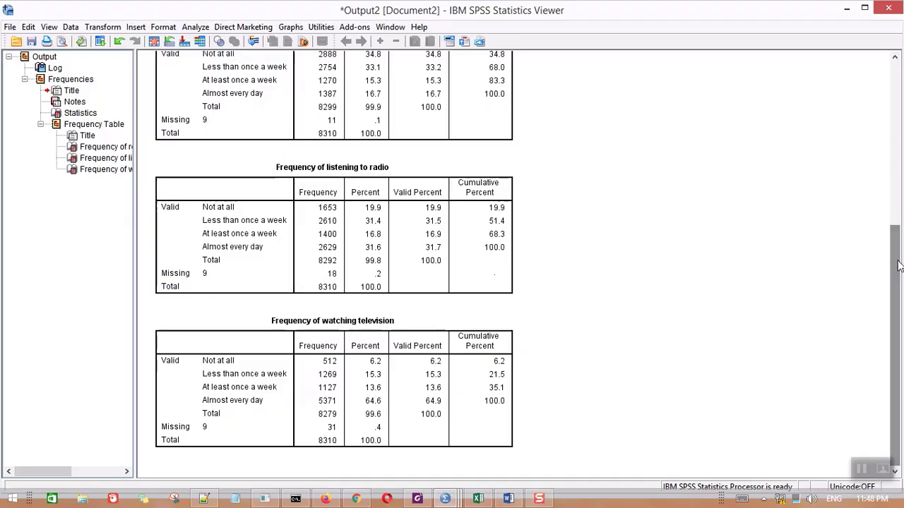
pyautogui.click(367, 208)
pyautogui.click(196, 131)
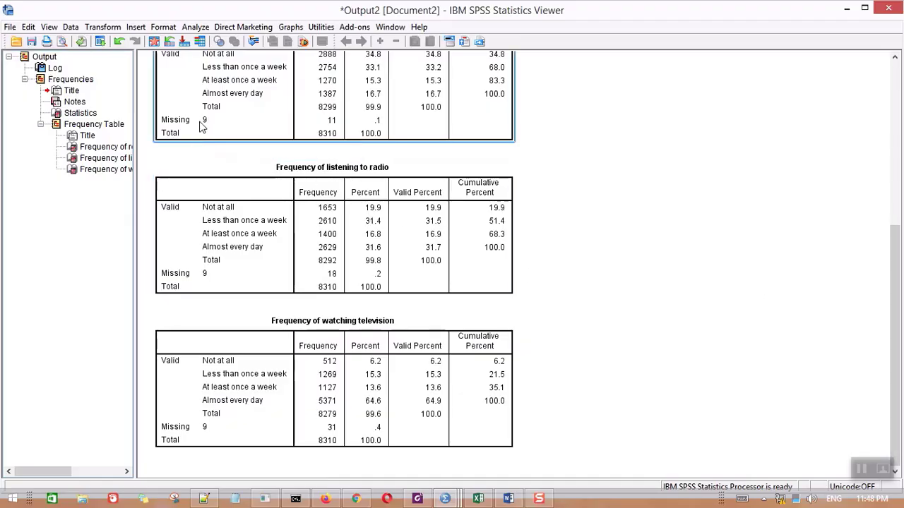
pyautogui.click(838, 219)
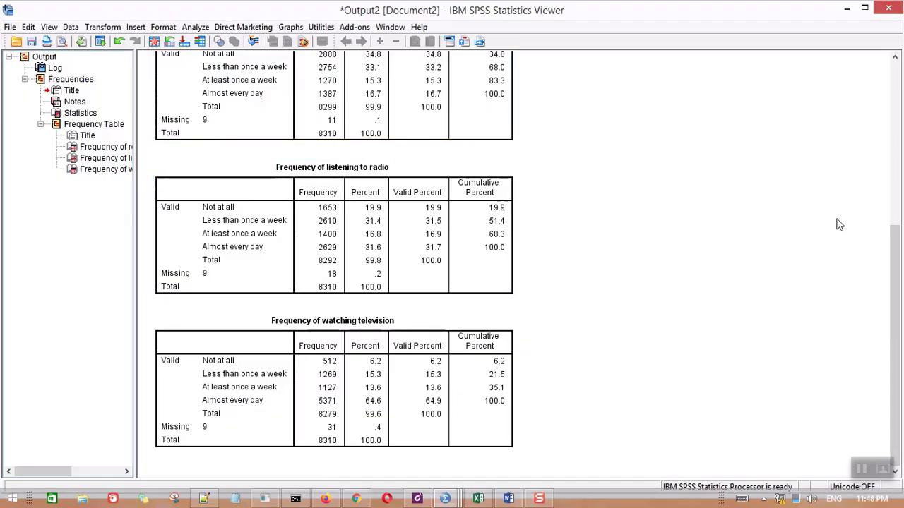
pyautogui.click(331, 139)
pyautogui.scroll(3, 360, 212)
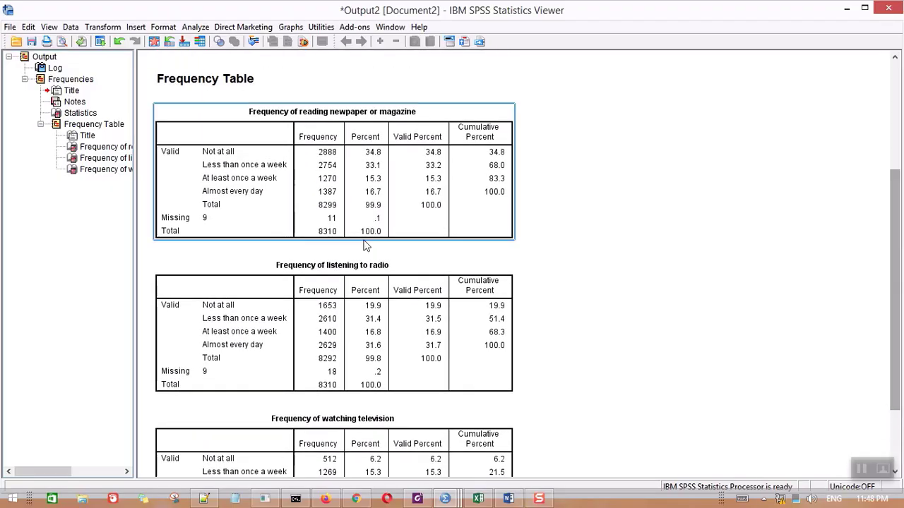
pyautogui.click(353, 328)
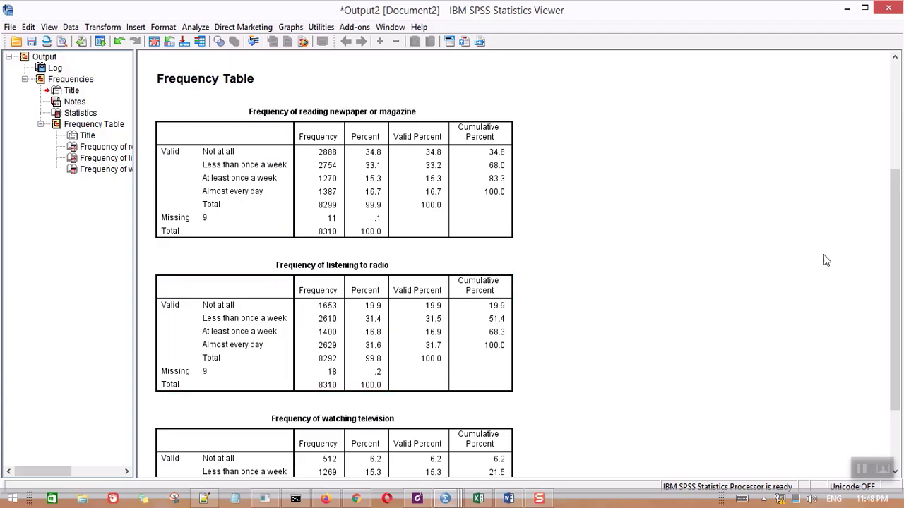
pyautogui.scroll(-3, 891, 233)
pyautogui.click(292, 430)
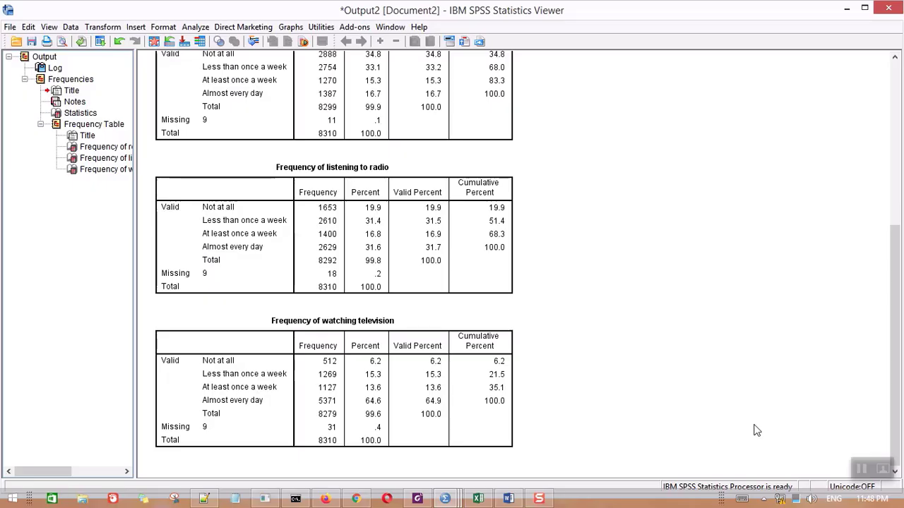
# Step: Switch to the Excel data dictionary and read procedure item 3 on validation, missing data and cleaning strategy in Sheet2
pyautogui.click(479, 498)
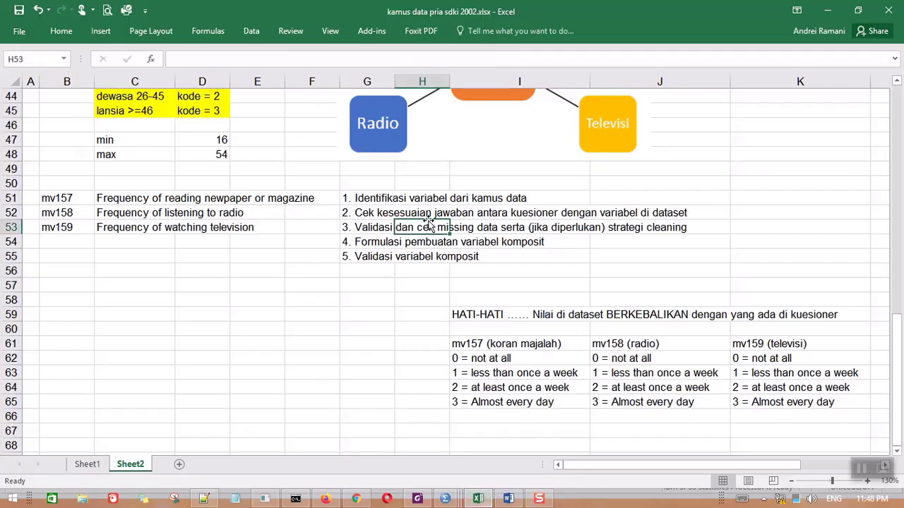
pyautogui.click(364, 226)
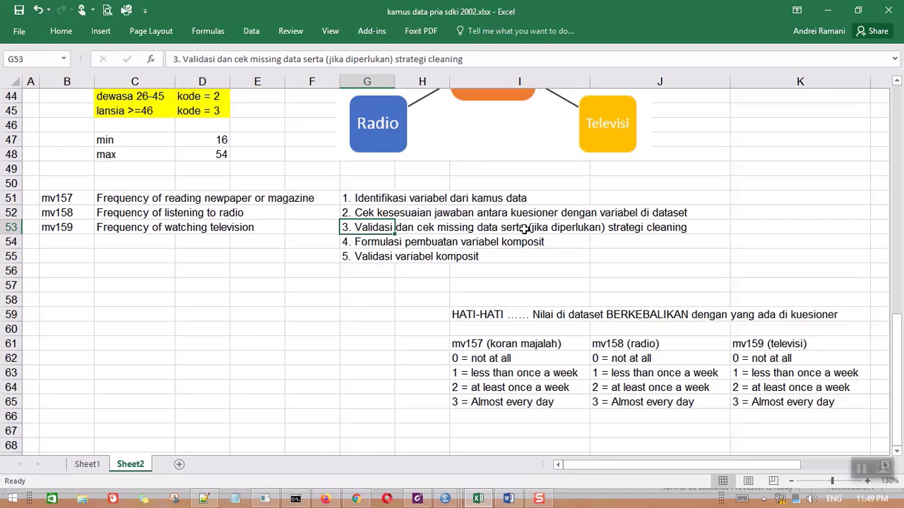
pyautogui.click(635, 230)
pyautogui.click(511, 230)
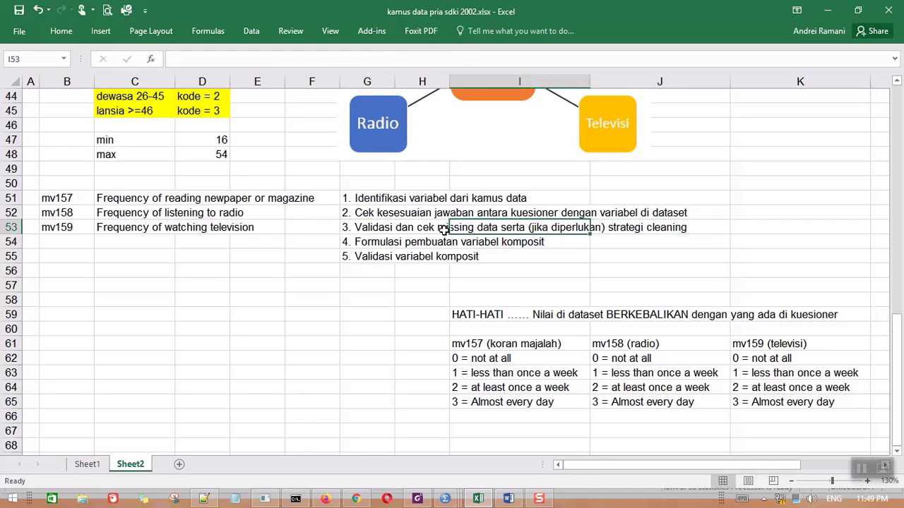
pyautogui.click(378, 230)
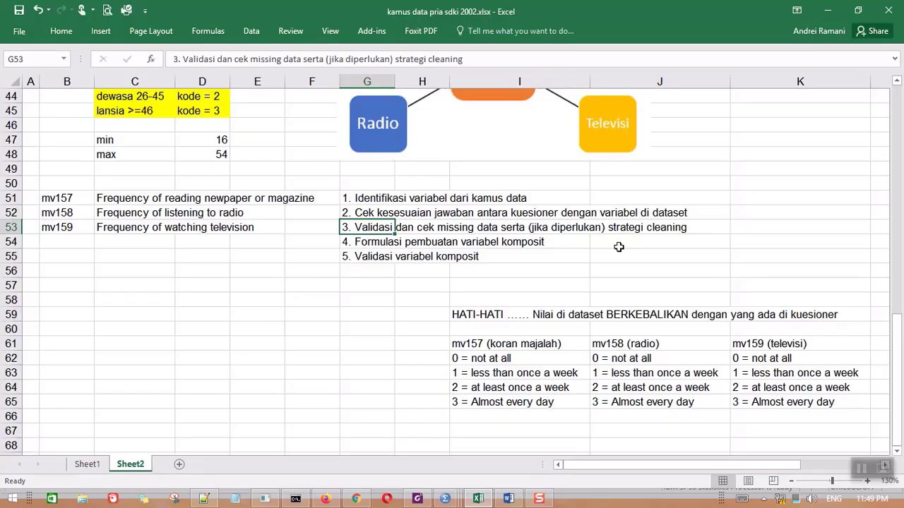
# Step: Compare the mv157, mv158 and mv159 headings and their "0 = not at all" codes in rows 61 and 62
pyautogui.click(535, 344)
pyautogui.click(625, 344)
pyautogui.click(772, 344)
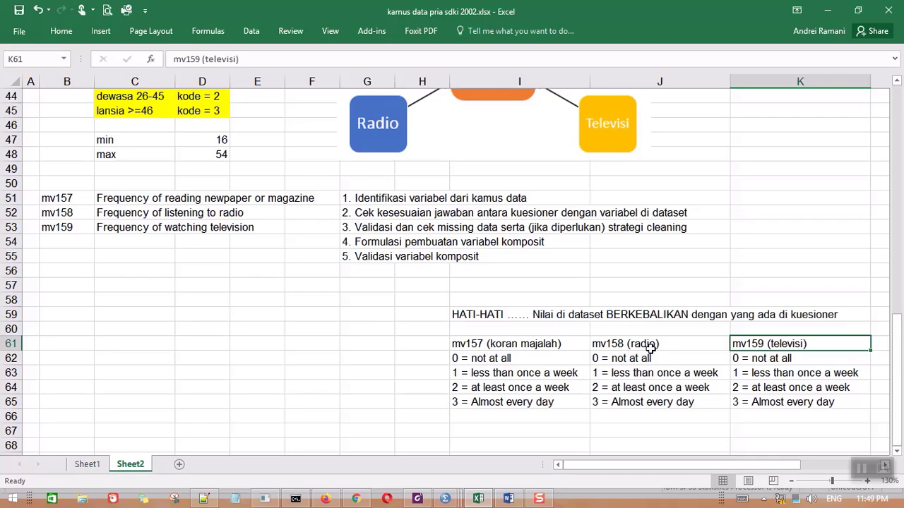
pyautogui.click(521, 345)
pyautogui.click(510, 362)
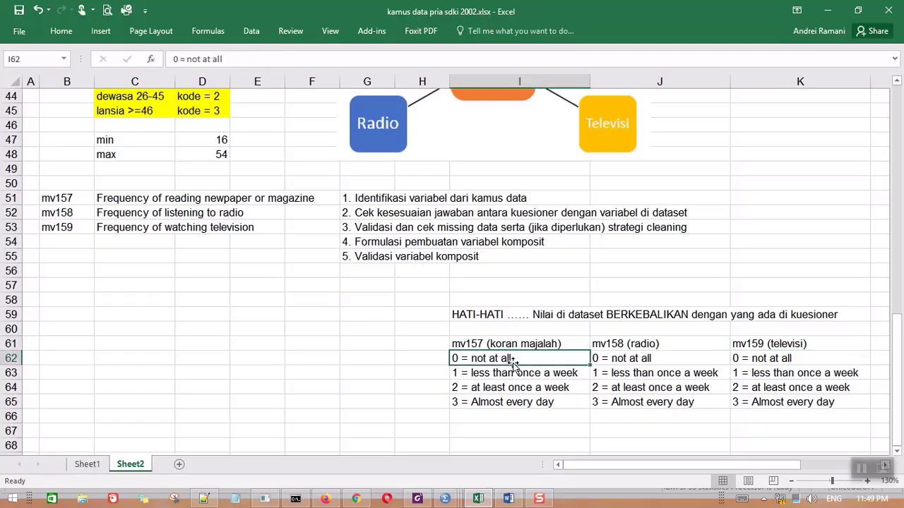
pyautogui.click(613, 358)
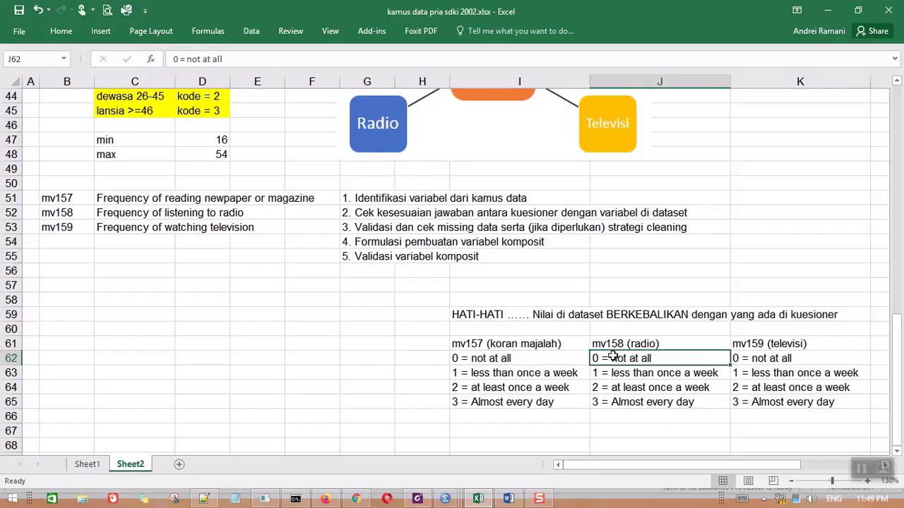
pyautogui.click(768, 360)
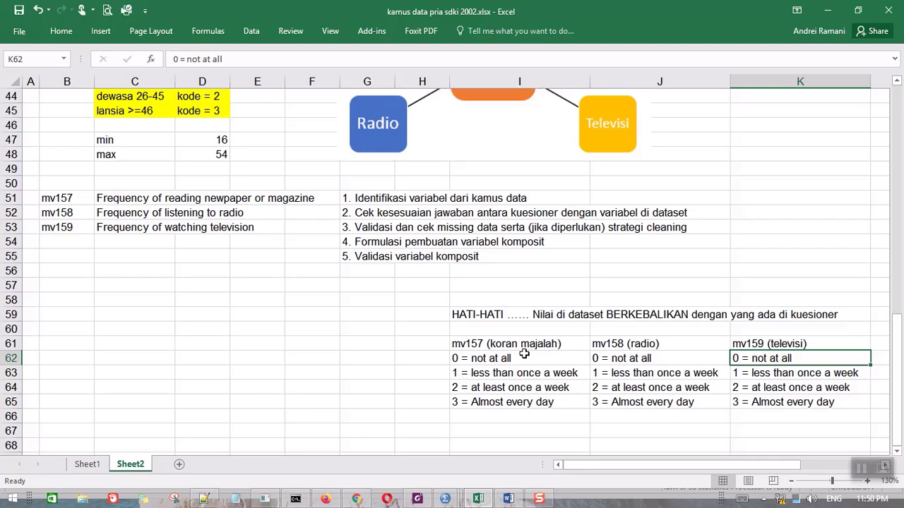
pyautogui.click(516, 358)
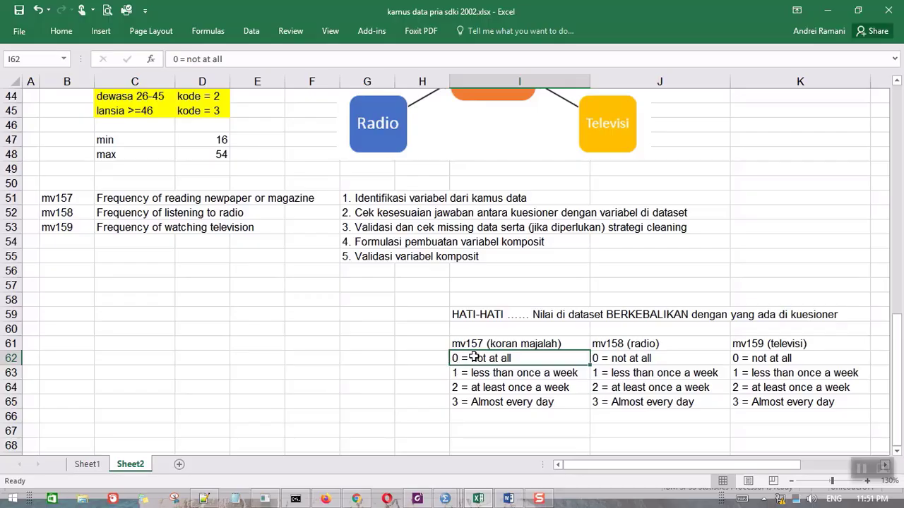
pyautogui.click(504, 345)
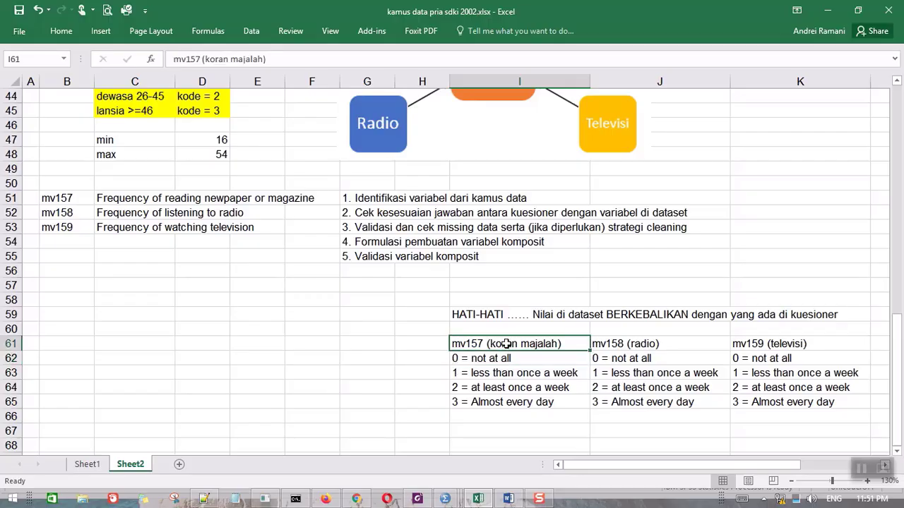
pyautogui.click(533, 359)
pyautogui.click(612, 359)
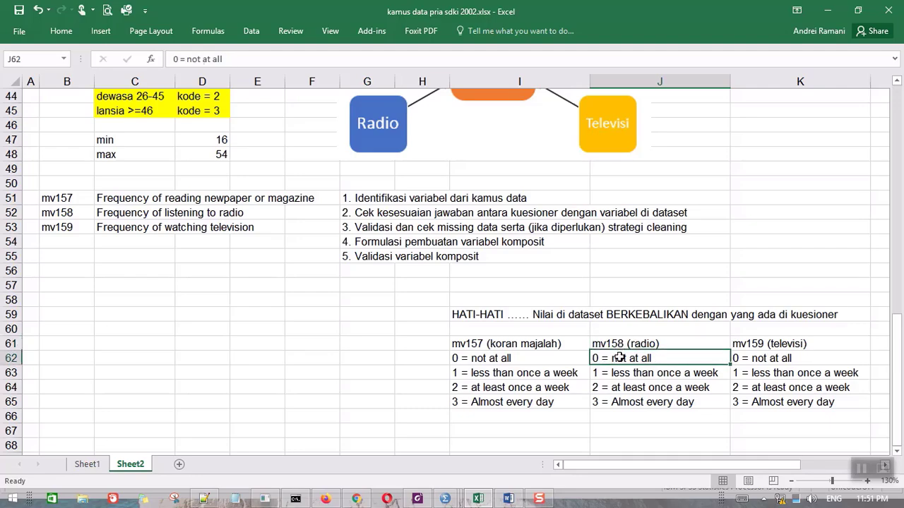
pyautogui.click(737, 358)
pyautogui.click(742, 343)
pyautogui.click(622, 344)
pyautogui.click(616, 356)
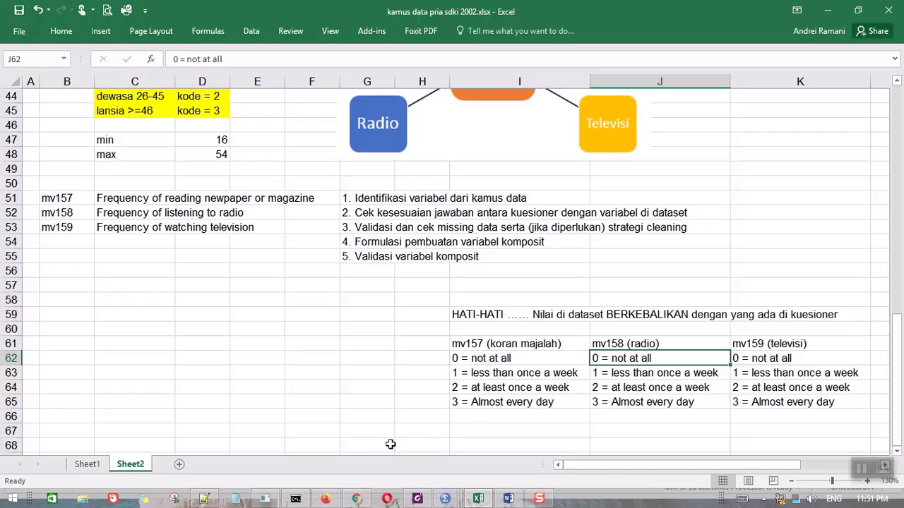
# Step: Switch to the SPSS output viewer and collapse the Frequencies results in the outline
pyautogui.click(452, 500)
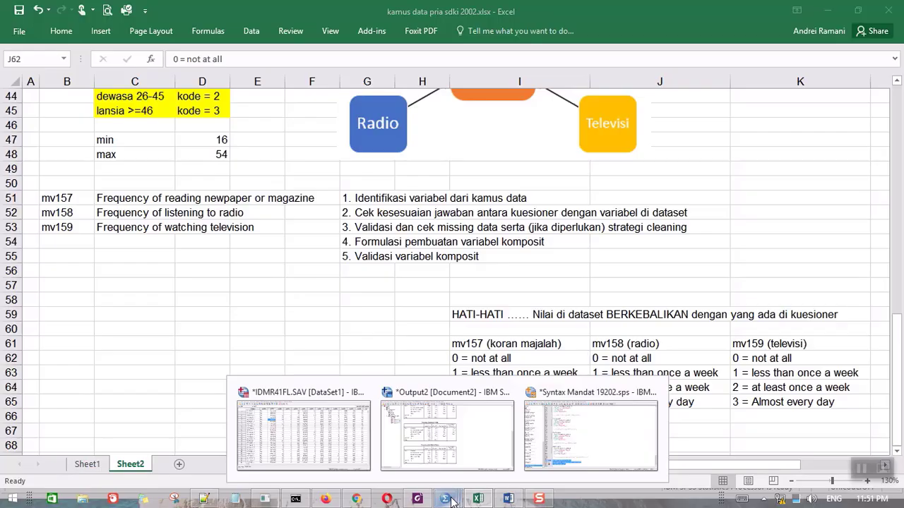
pyautogui.click(452, 450)
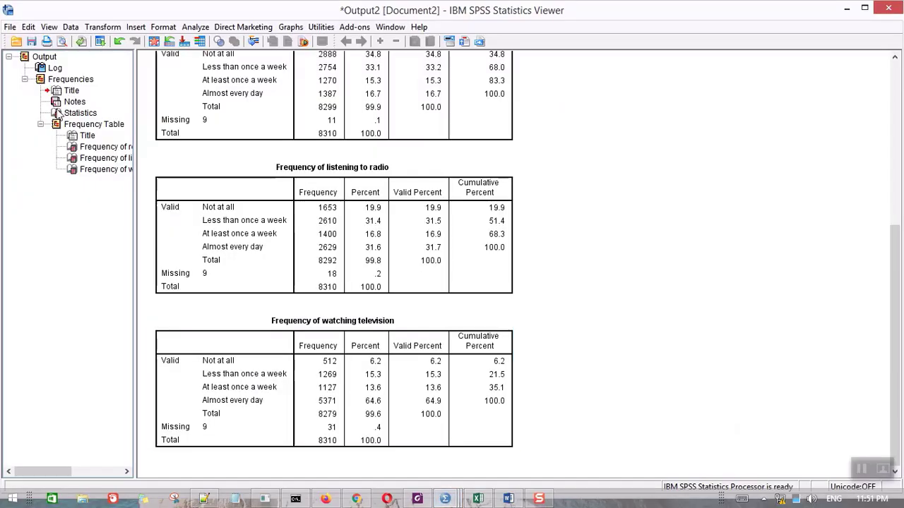
pyautogui.click(24, 79)
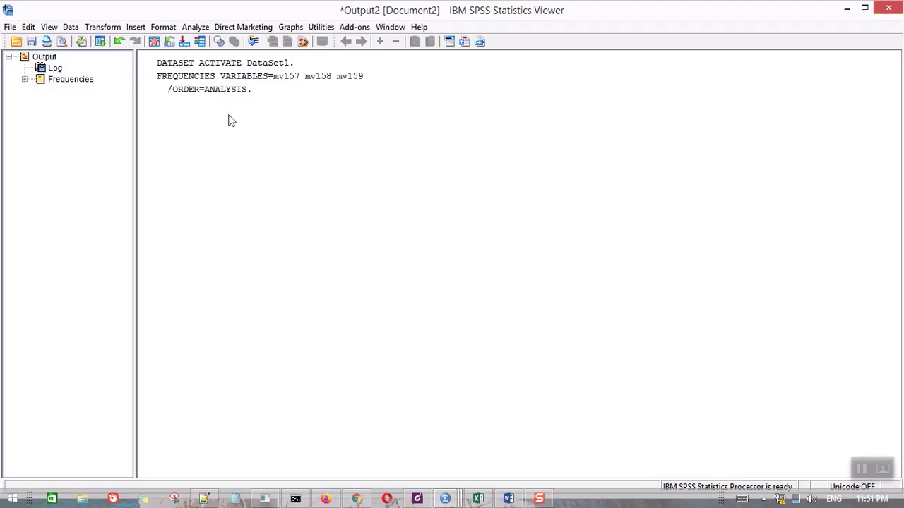
# Step: Start Recode into Different Variables with the newspaper or magazine reading frequency, mv157, as the input variable
pyautogui.click(112, 29)
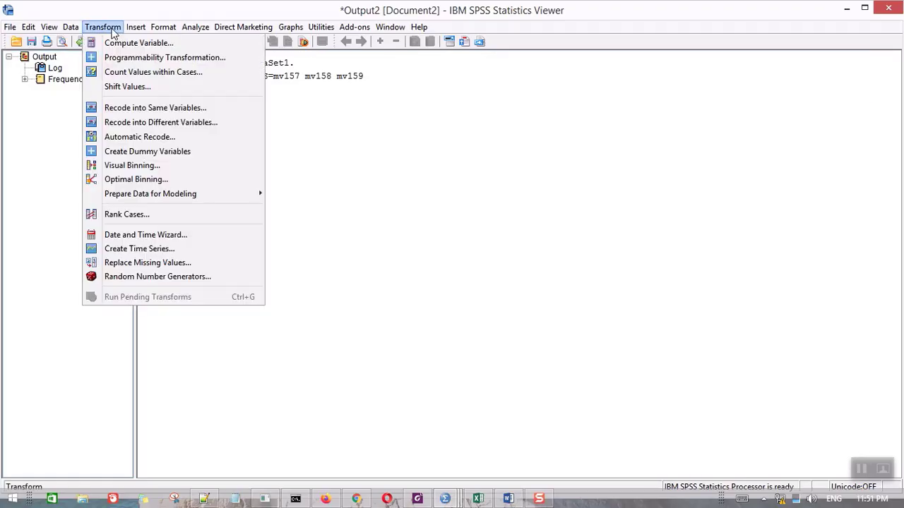
pyautogui.click(127, 123)
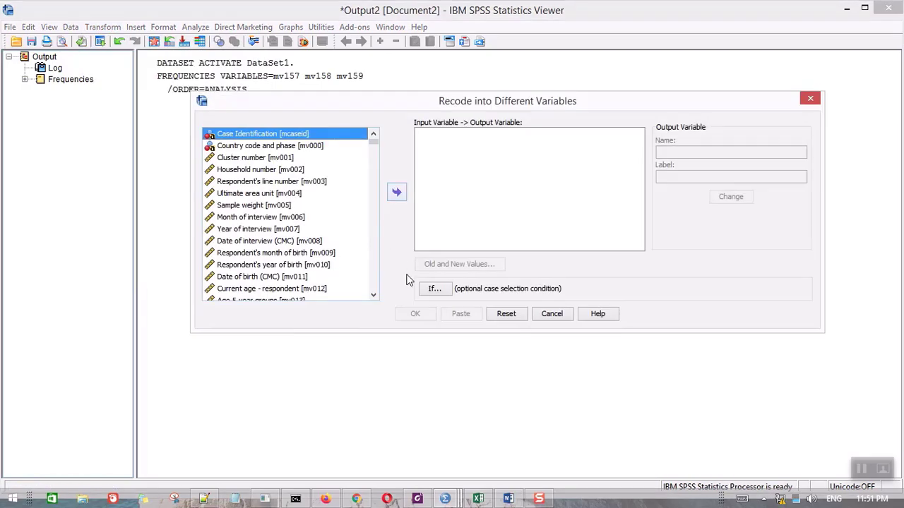
pyautogui.click(374, 296)
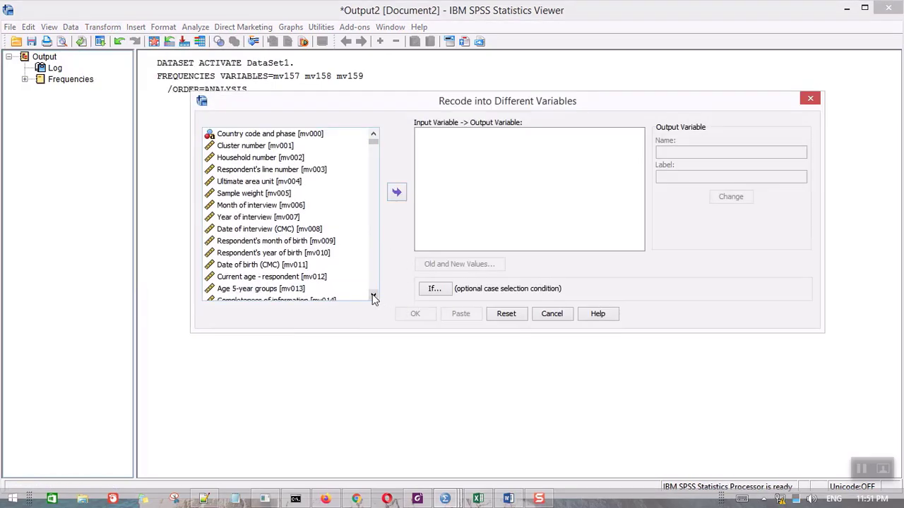
pyautogui.click(374, 297)
pyautogui.click(374, 297)
pyautogui.click(374, 296)
pyautogui.click(372, 284)
pyautogui.click(373, 285)
pyautogui.click(372, 284)
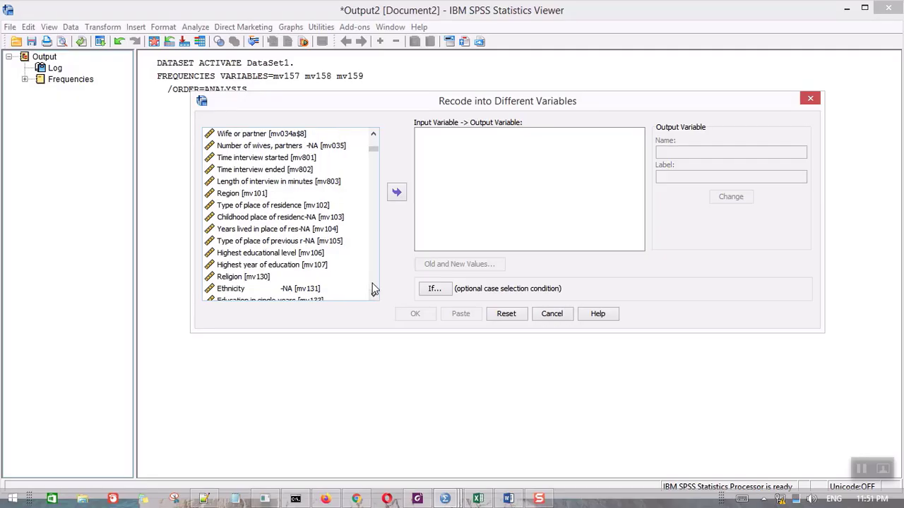
pyautogui.click(374, 141)
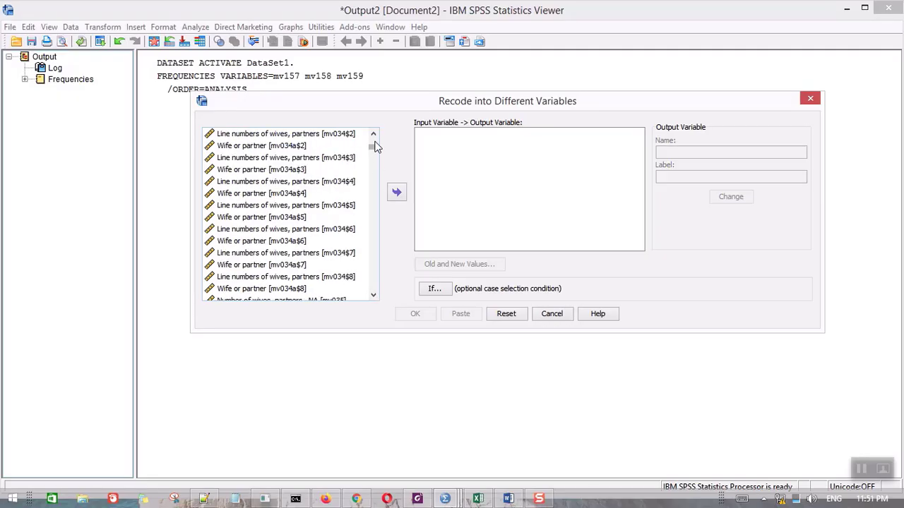
pyautogui.click(374, 163)
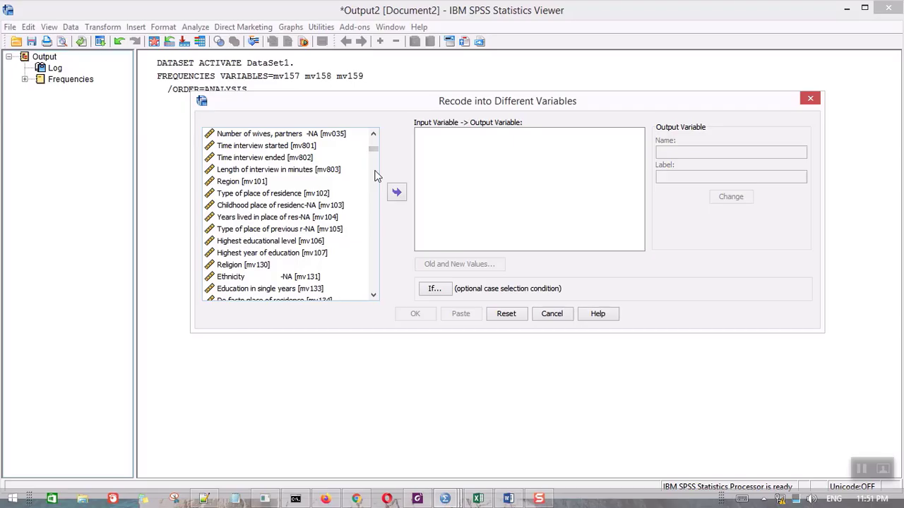
pyautogui.click(374, 281)
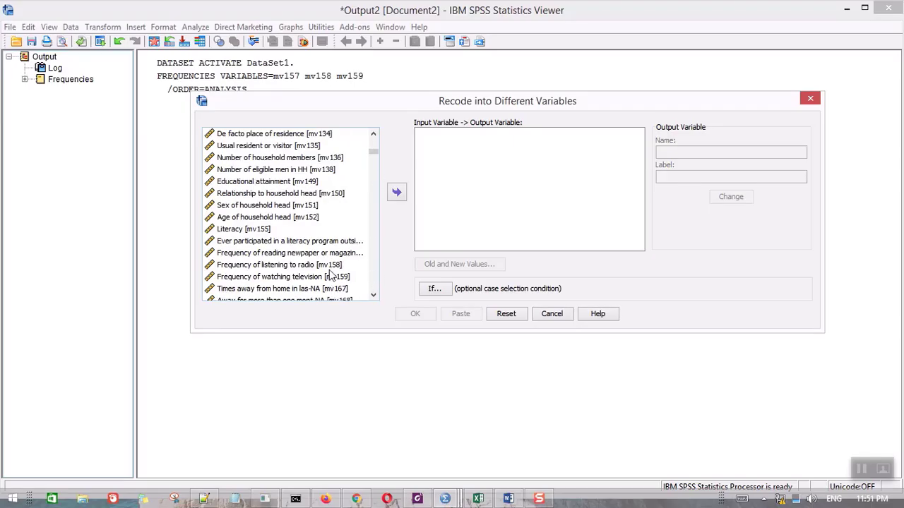
pyautogui.click(332, 255)
pyautogui.click(397, 192)
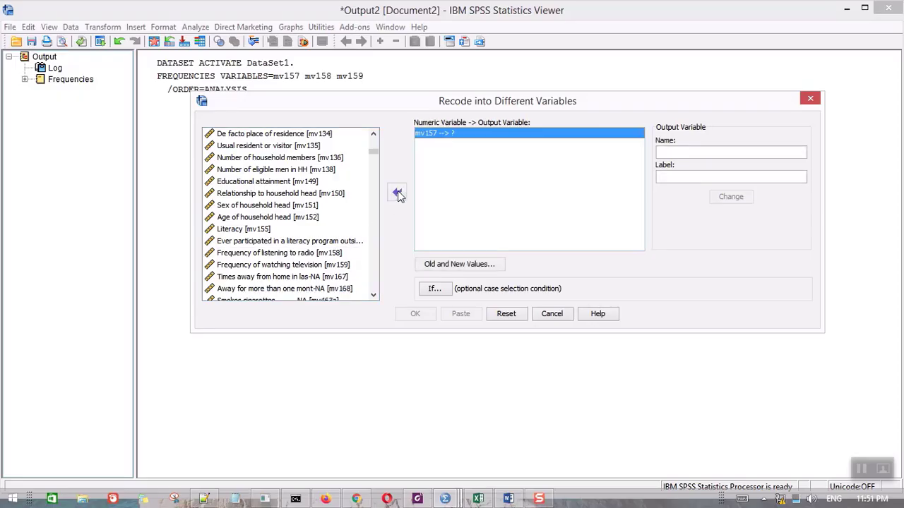
# Step: Assign the output variable name mv157_2 with the label "Paparan media cetak (Koran - Majalah)" to mv157
pyautogui.click(725, 154)
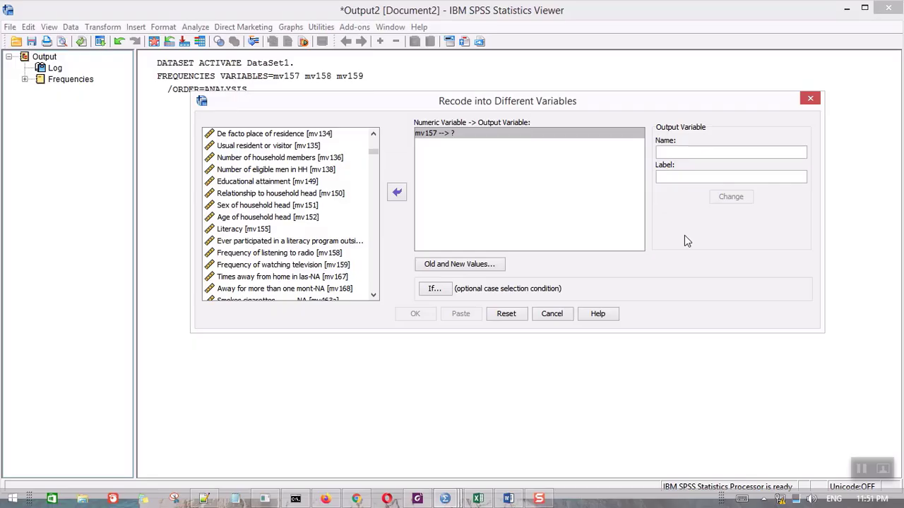
pyautogui.write('mv1')
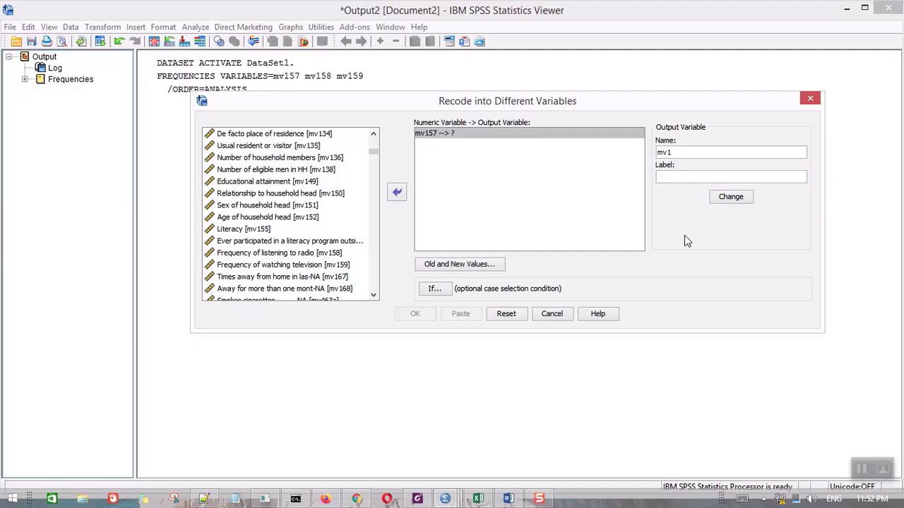
pyautogui.write('57_2')
pyautogui.click(680, 176)
pyautogui.write('Paparan media cetak')
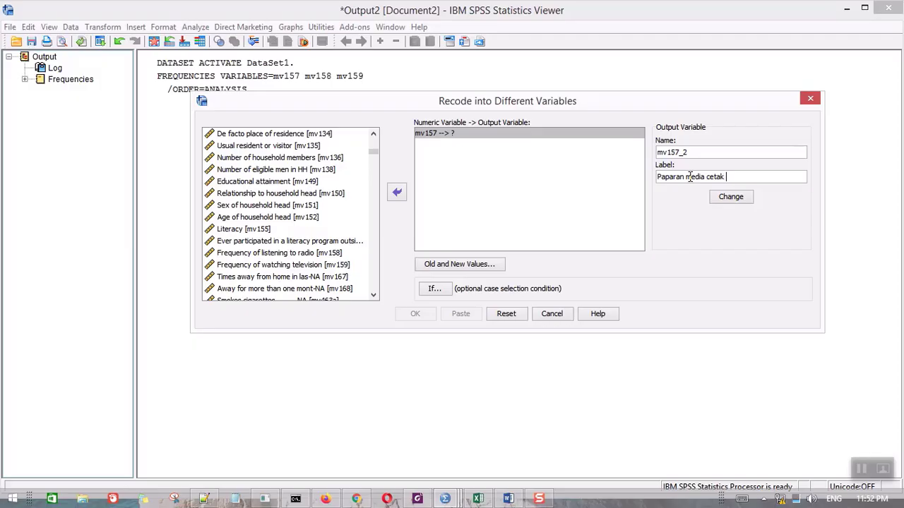
pyautogui.write('Koran - Majalah)')
pyautogui.click(746, 198)
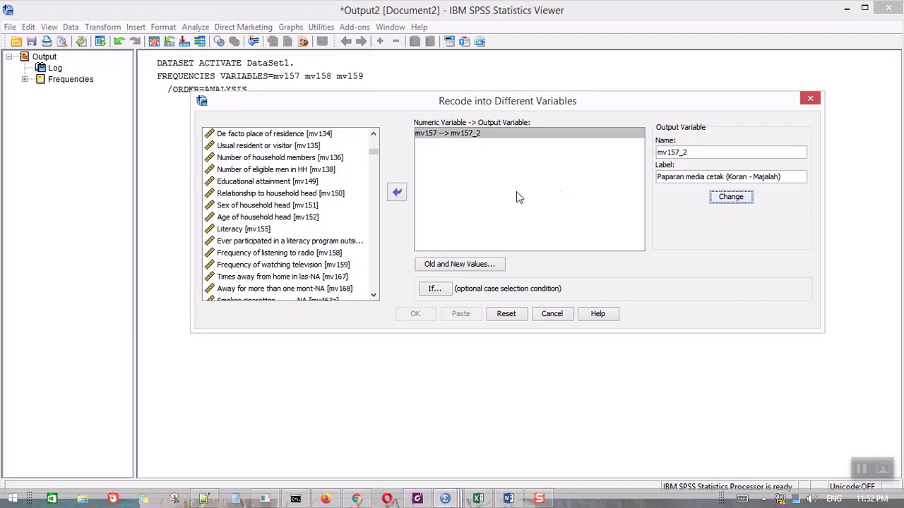
# Step: Add a recode rule that copies the old values in the range 0 through 3
pyautogui.click(469, 265)
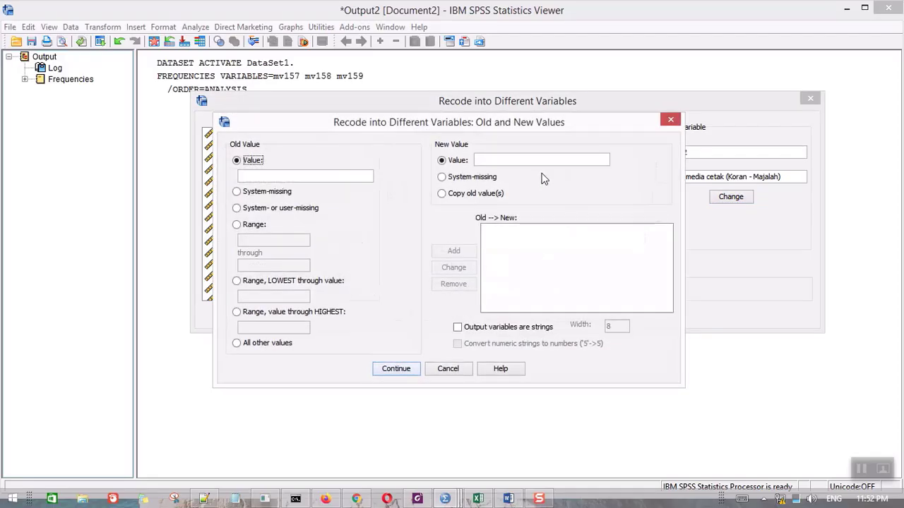
pyautogui.click(476, 499)
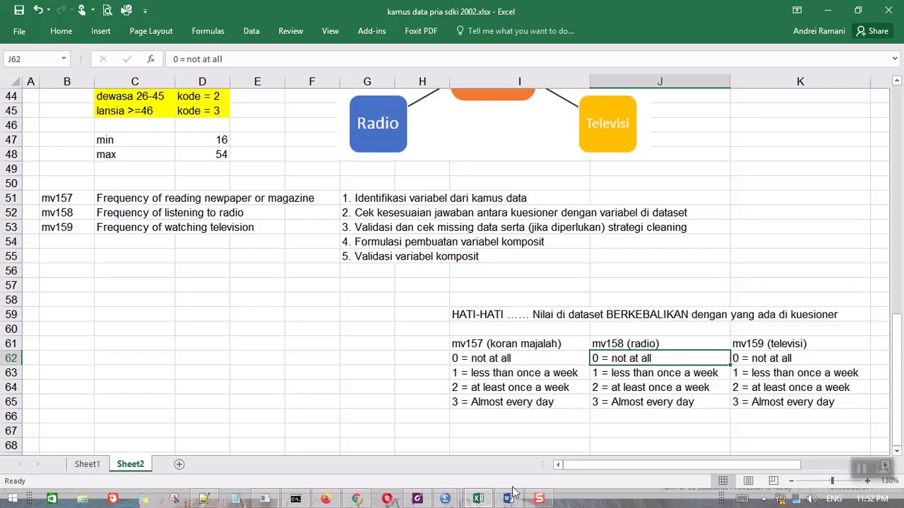
pyautogui.click(828, 10)
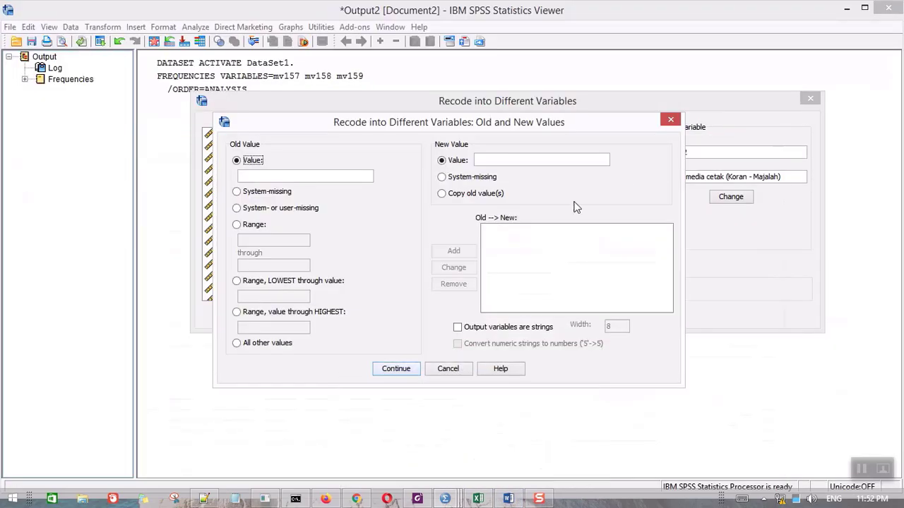
pyautogui.click(237, 225)
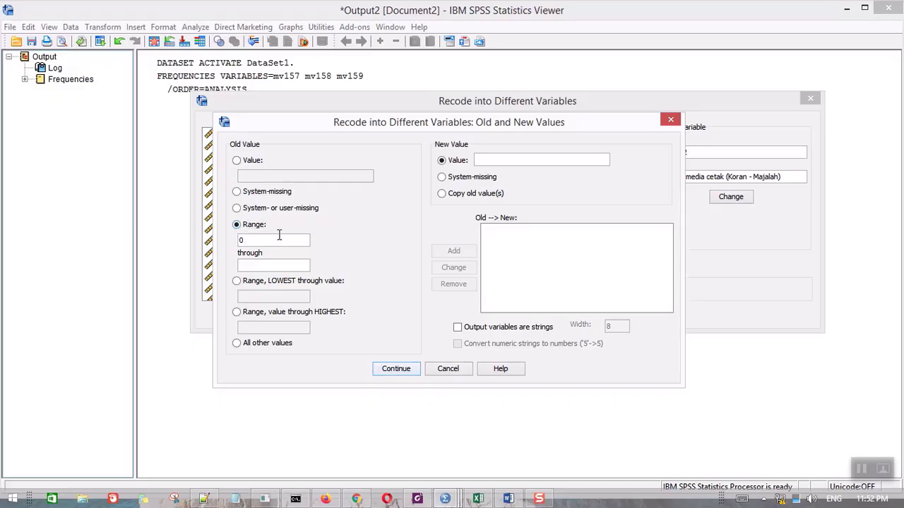
pyautogui.click(285, 262)
pyautogui.click(455, 194)
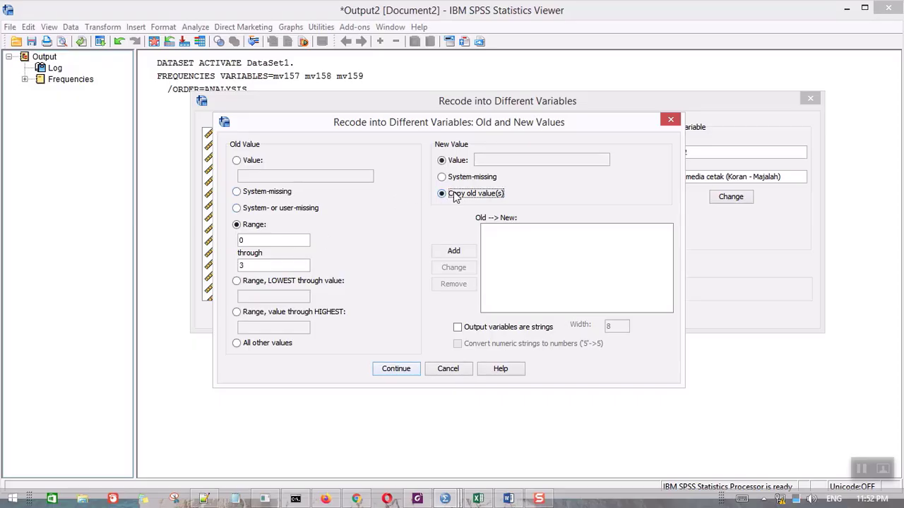
pyautogui.click(455, 253)
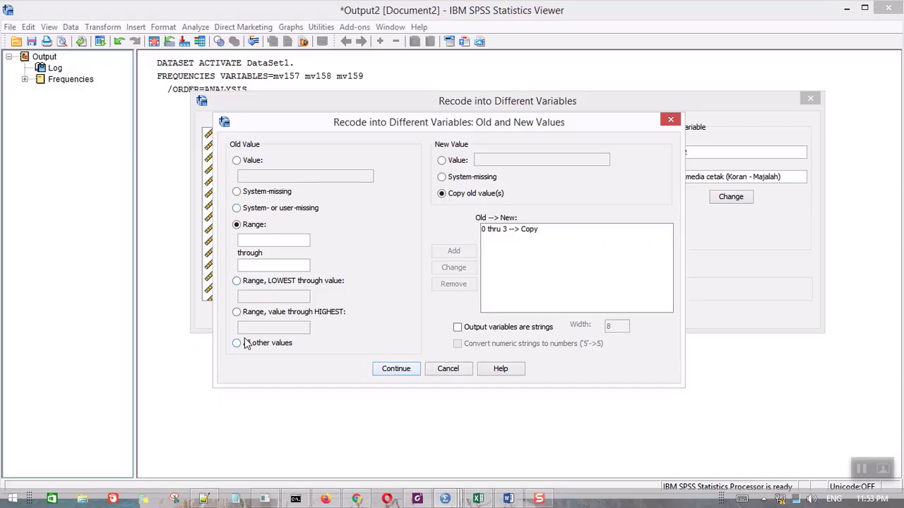
# Step: Check the mv157 codes in the Excel dictionary and add a rule recoding system- or user-missing values to 0
pyautogui.click(238, 192)
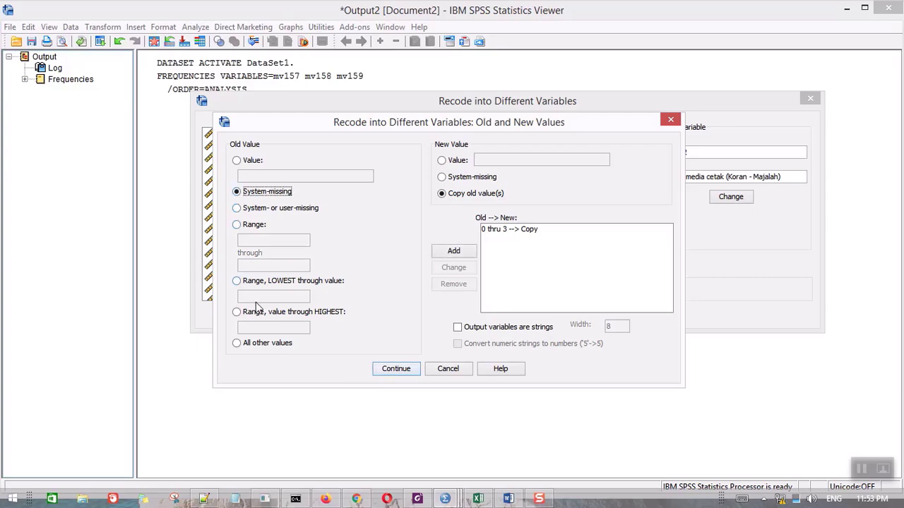
pyautogui.click(237, 209)
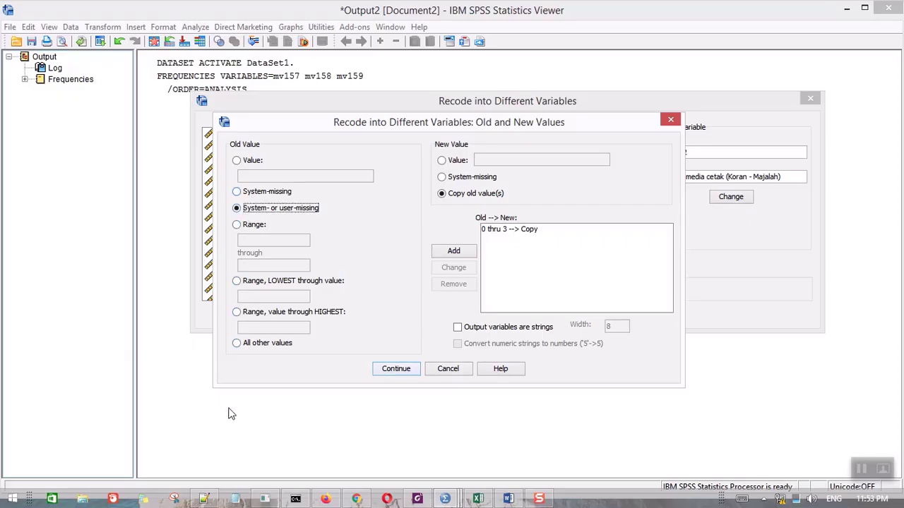
pyautogui.click(452, 161)
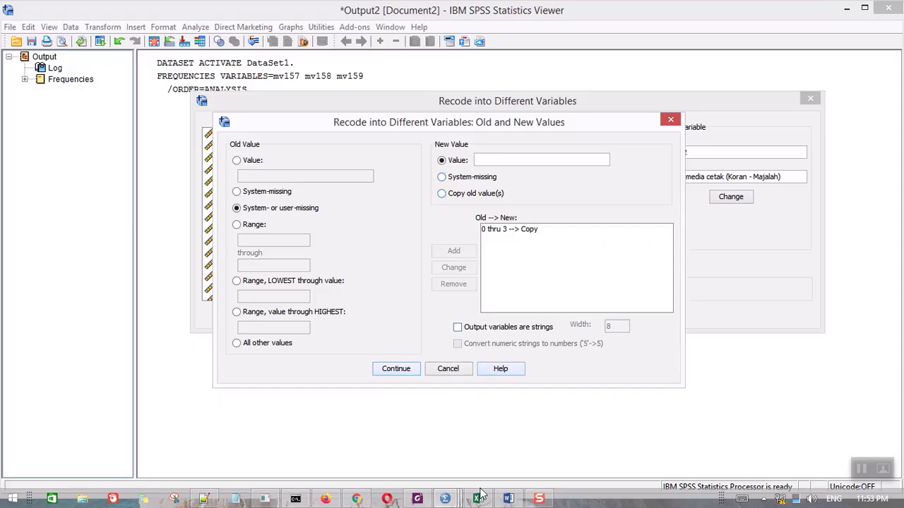
pyautogui.click(478, 499)
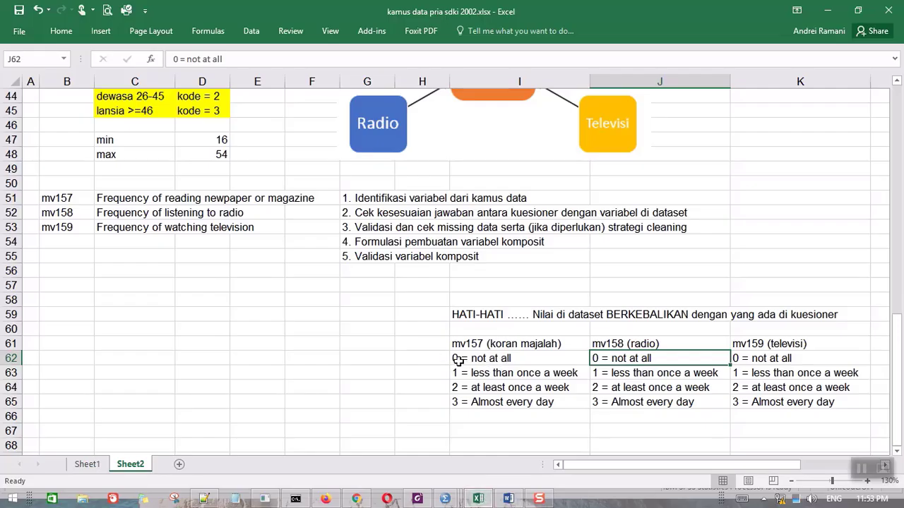
pyautogui.click(833, 10)
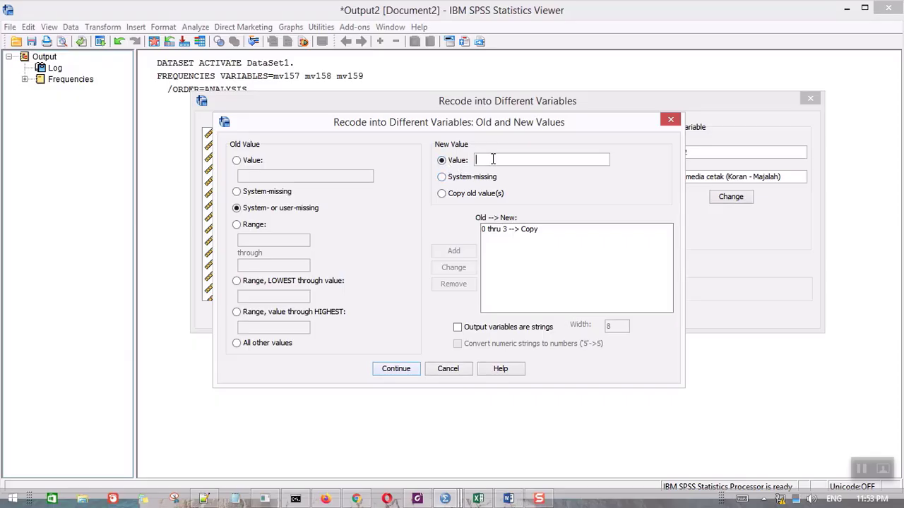
pyautogui.write('0')
pyautogui.click(455, 251)
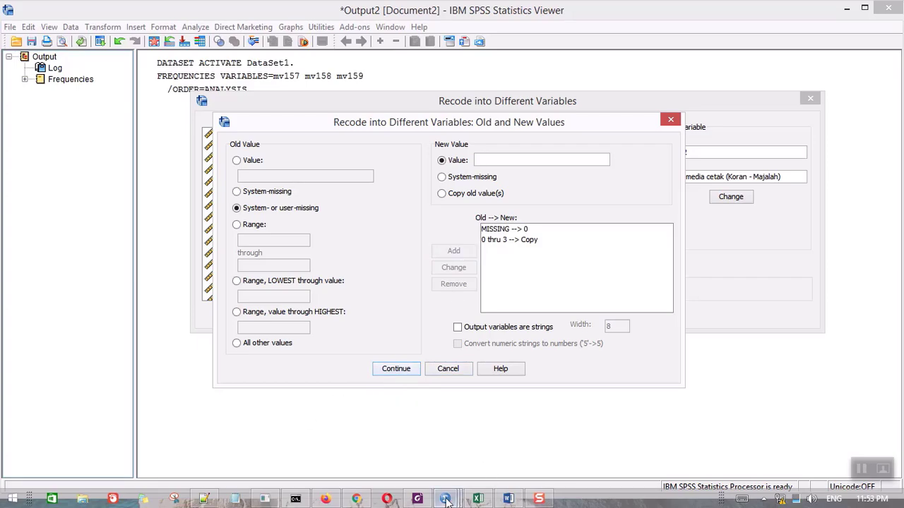
# Step: Accept the recode rules, paste the mv157 recode as syntax and switch to the Syntax Editor
pyautogui.moveTo(445, 500)
pyautogui.click(408, 369)
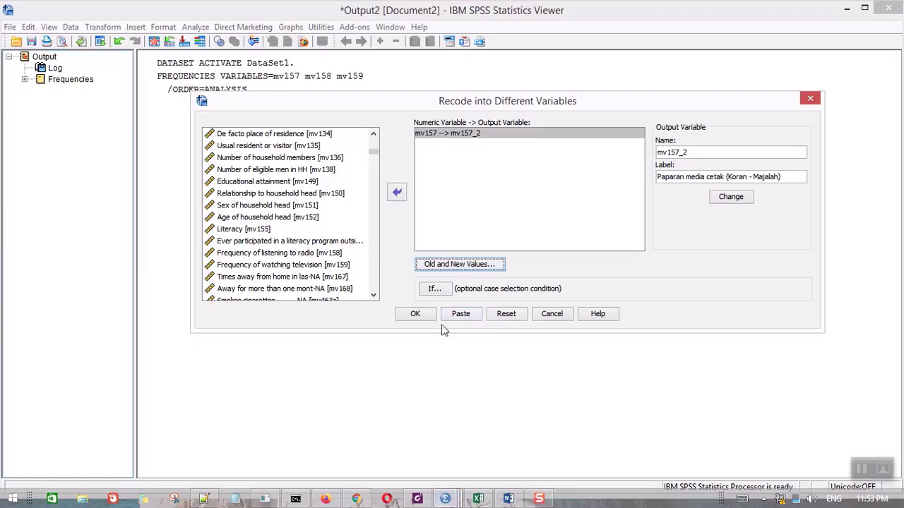
pyautogui.click(460, 317)
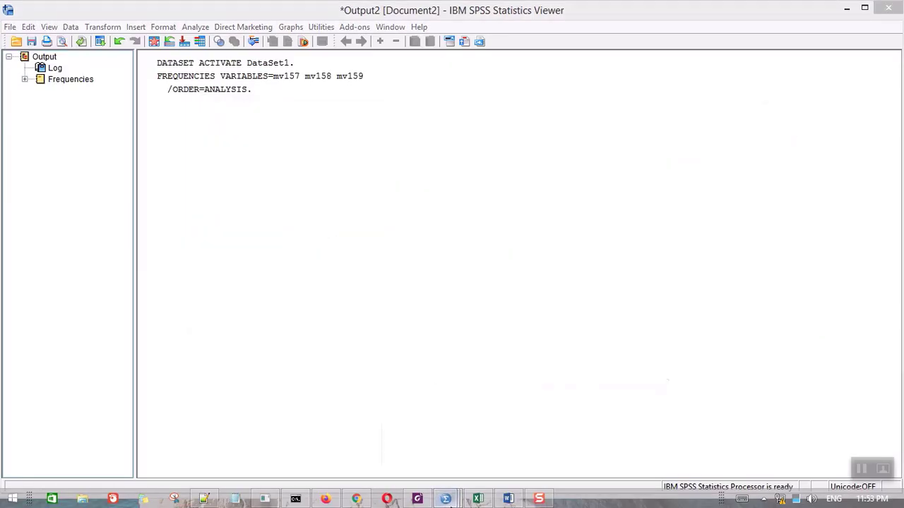
pyautogui.moveTo(452, 505)
pyautogui.click(583, 445)
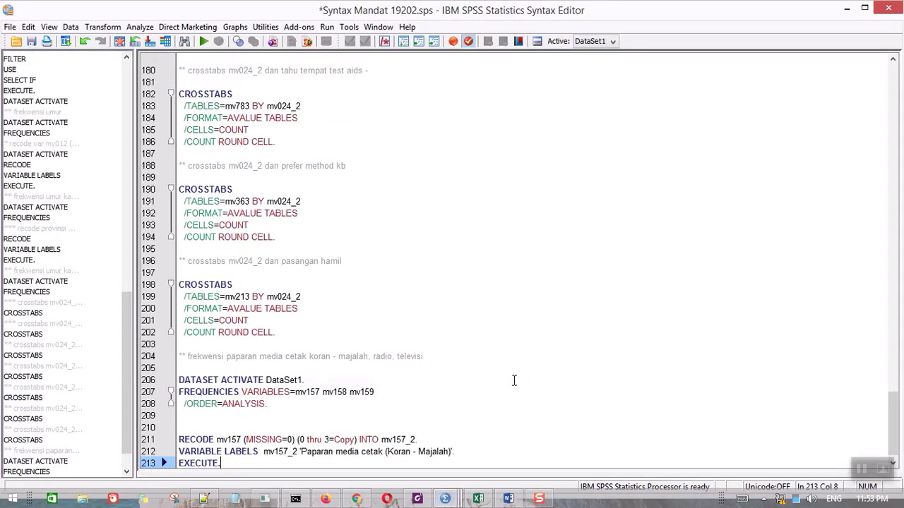
# Step: Insert the comment "** recode mv157 --> missing dikonversi menjadi 0" on line 210, above the RECODE command
pyautogui.click(237, 427)
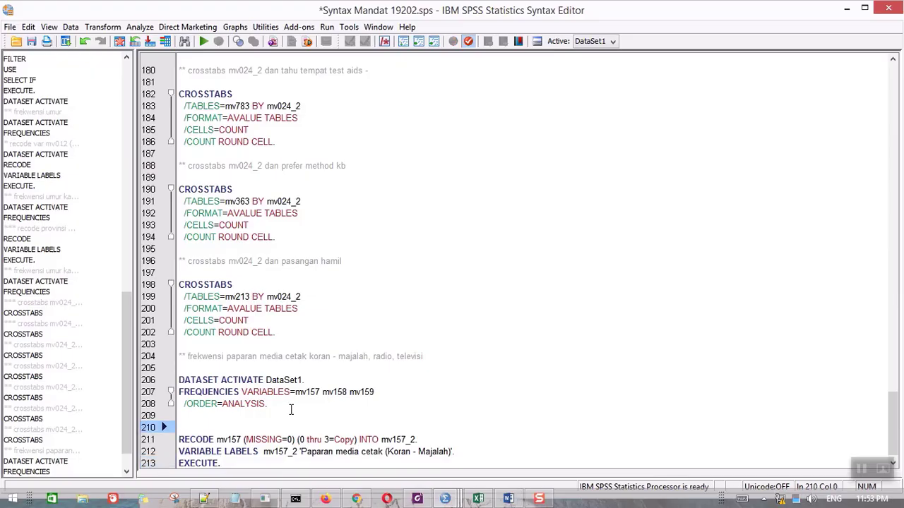
pyautogui.press('Return')
pyautogui.write('**')
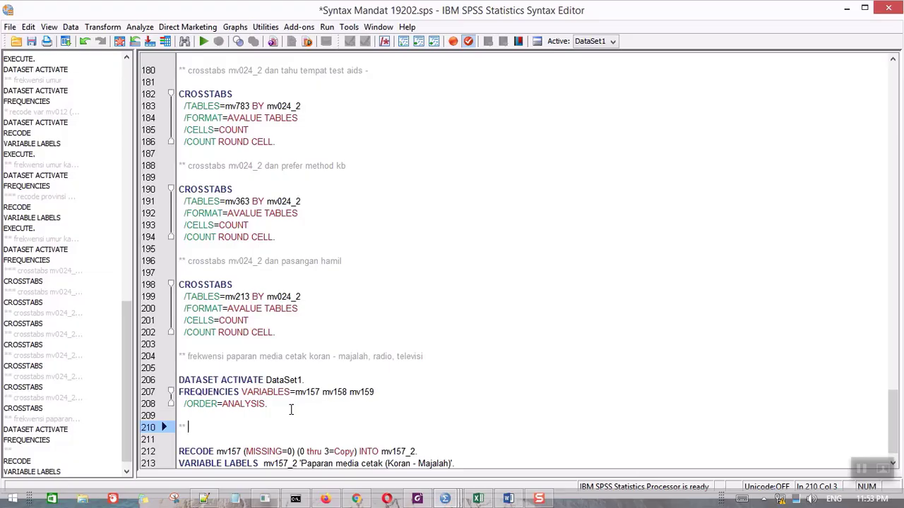
pyautogui.write('recode ')
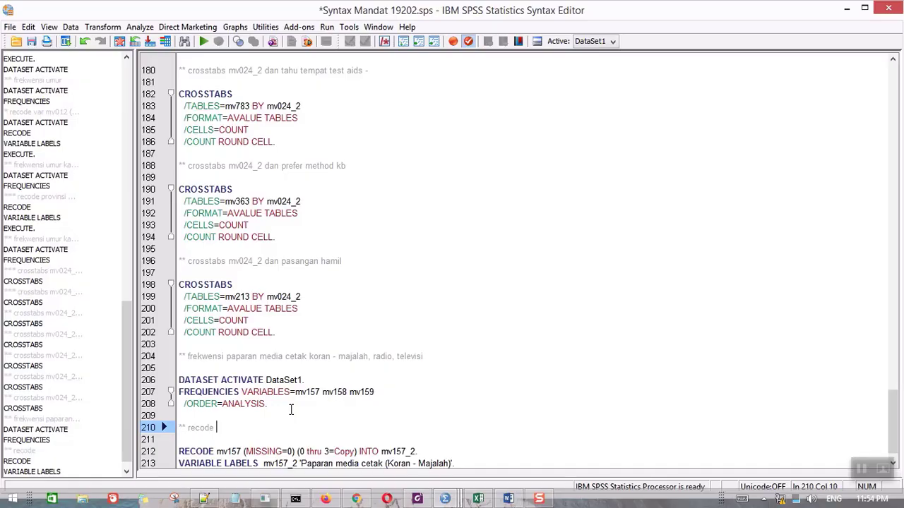
pyautogui.write('mv157 --> missing dikonversi men')
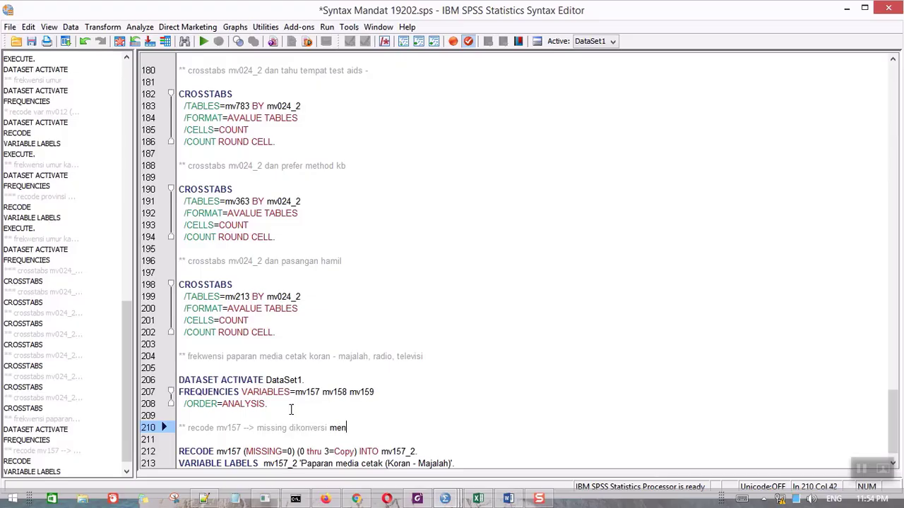
pyautogui.write('jadi 0')
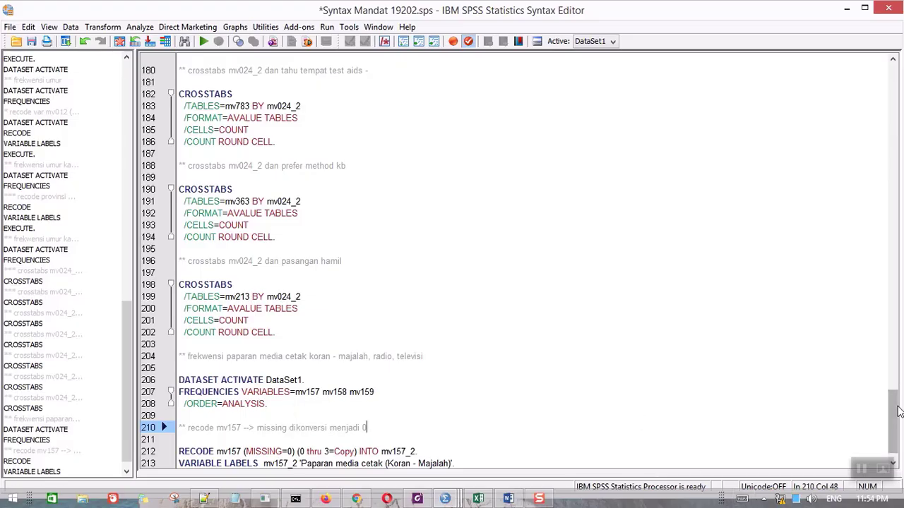
# Step: Run only the RECODE, VARIABLE LABELS and EXECUTE commands for mv157 on lines 212 to 214
pyautogui.moveTo(897, 408); pyautogui.dragTo(899, 433)
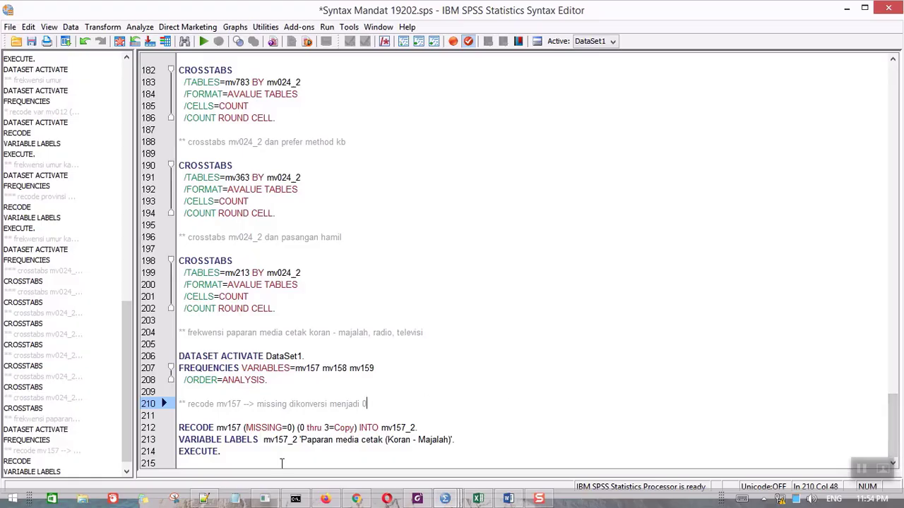
pyautogui.moveTo(235, 457); pyautogui.dragTo(178, 428)
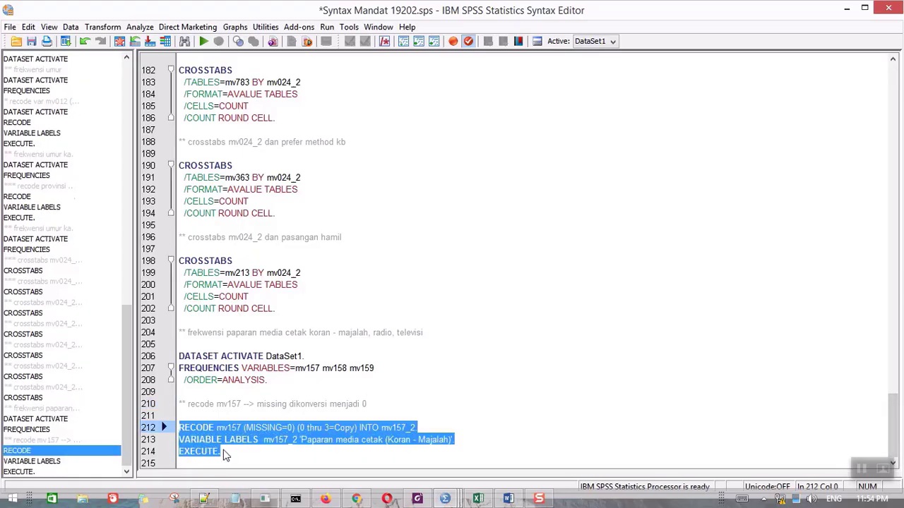
pyautogui.rightClick(247, 437)
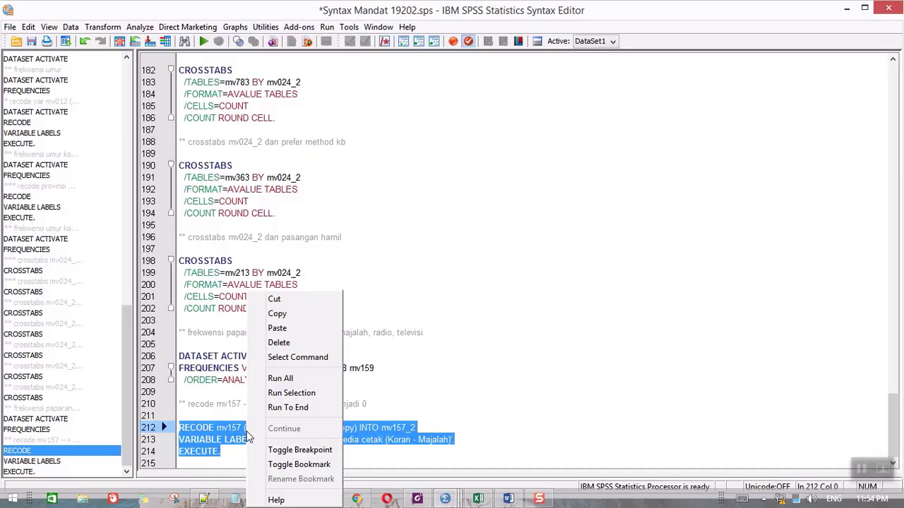
pyautogui.click(291, 393)
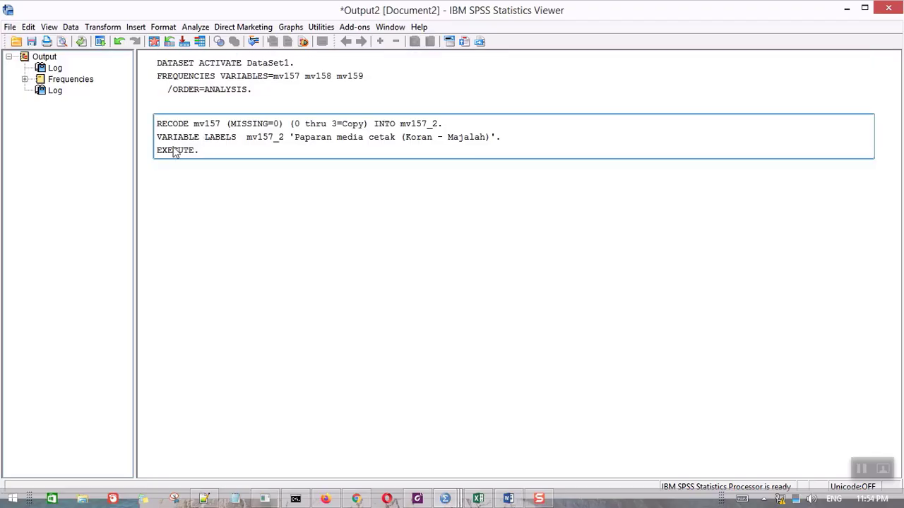
# Step: In the Syntax Editor, duplicate the DATASET ACTIVATE and FREQUENCIES block below the recode and change its variable list to mv157_2
pyautogui.click(445, 501)
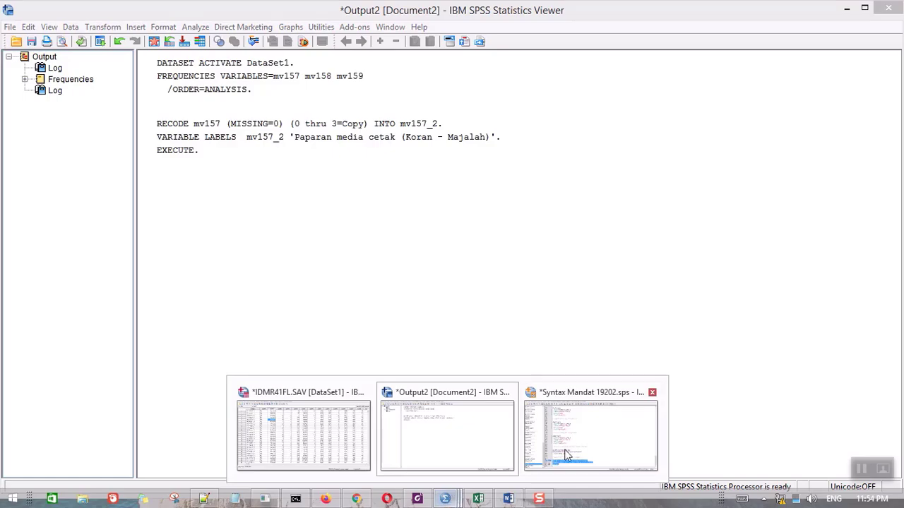
pyautogui.click(585, 448)
pyautogui.click(300, 398)
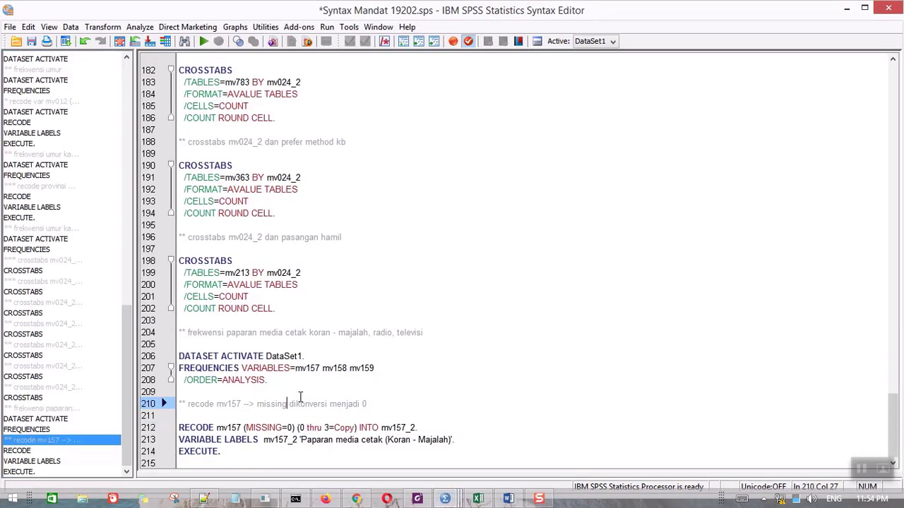
pyautogui.moveTo(276, 385); pyautogui.dragTo(178, 356)
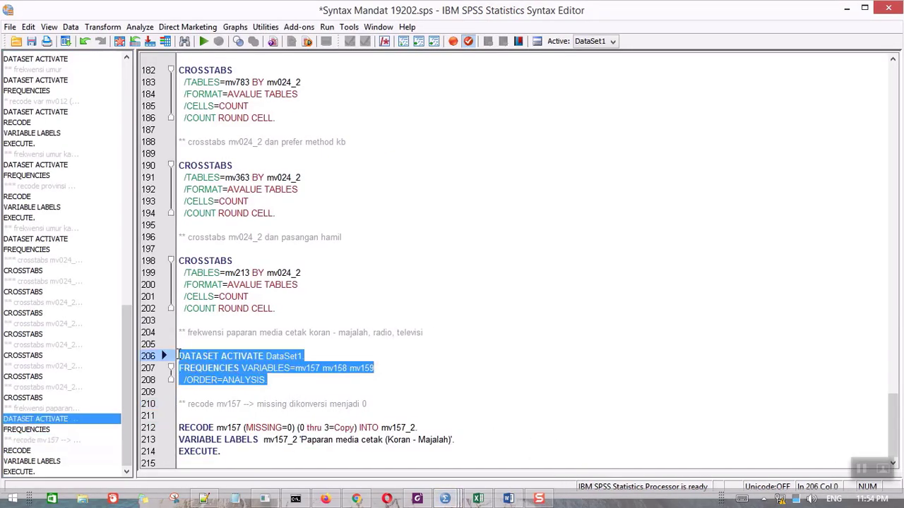
pyautogui.click(241, 466)
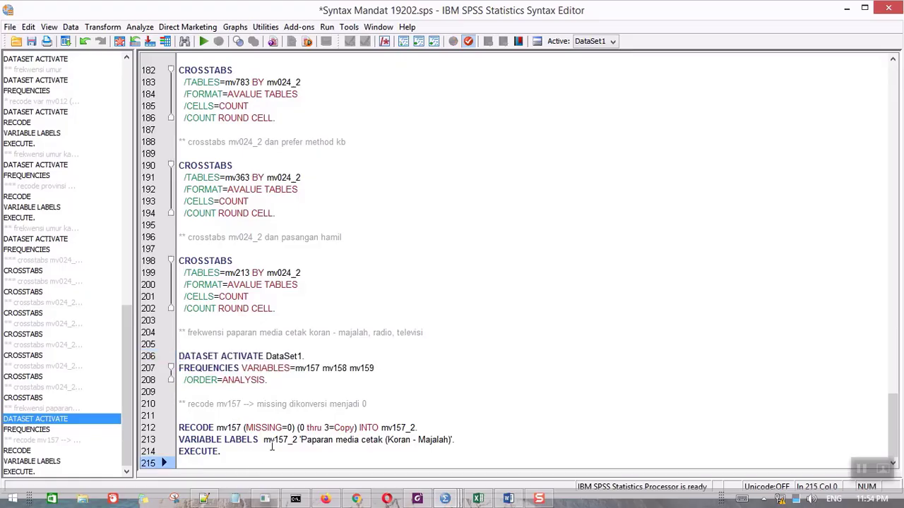
pyautogui.press('Return')
pyautogui.hotkey('ctrl', 'v')
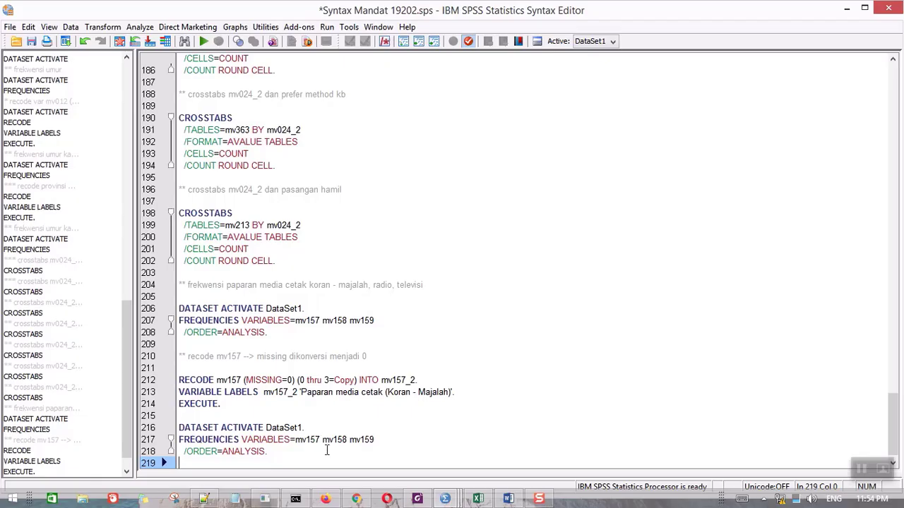
pyautogui.moveTo(321, 440); pyautogui.dragTo(384, 439)
pyautogui.press('BackSpace')
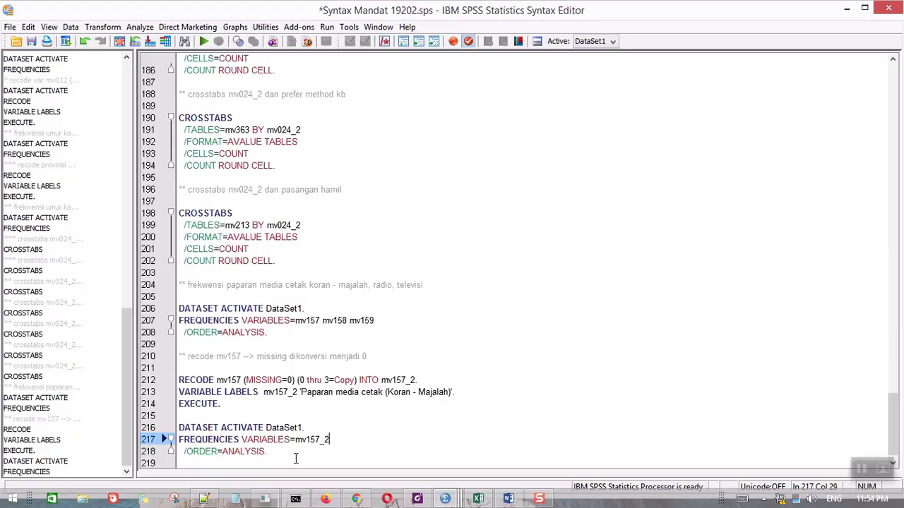
# Step: Run only the new DATASET ACTIVATE and FREQUENCIES commands for mv157_2
pyautogui.moveTo(285, 453); pyautogui.dragTo(179, 428)
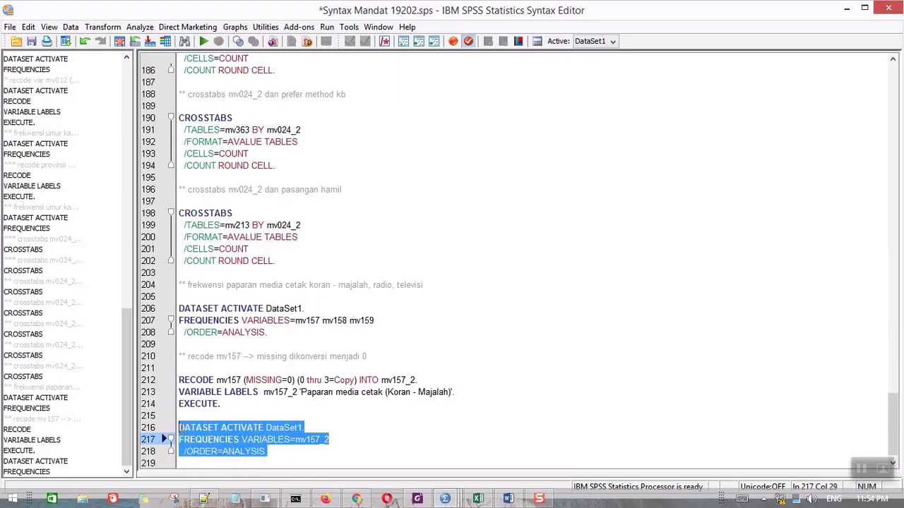
pyautogui.rightClick(207, 434)
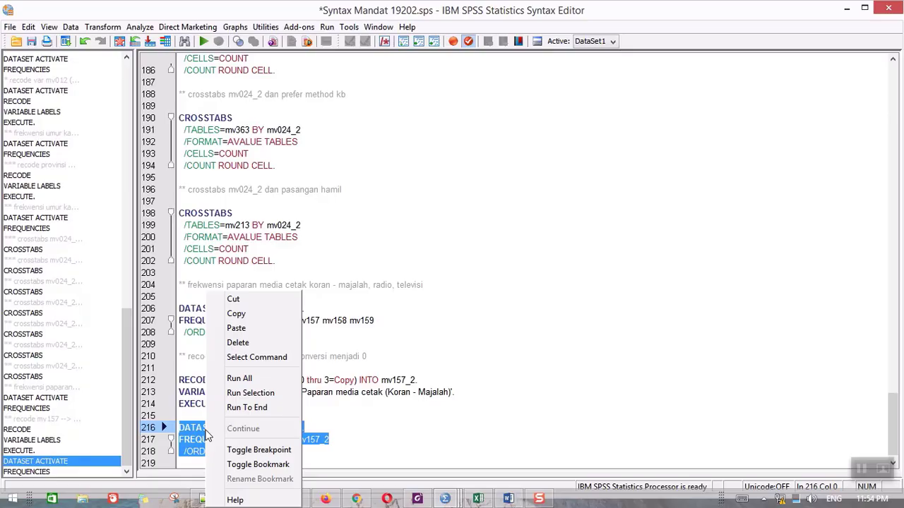
pyautogui.click(234, 393)
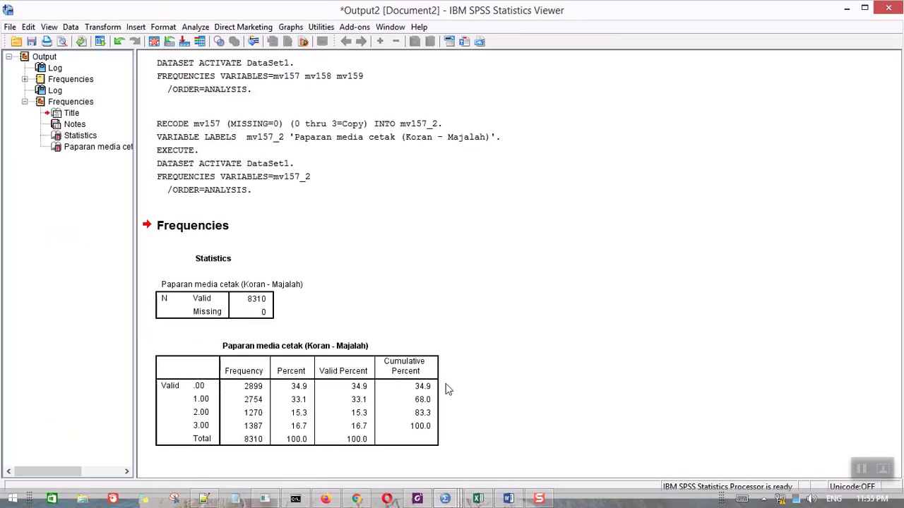
# Step: Compare the valid and missing counts of mv157_2 with the original newspaper or magazine frequency table in the output
pyautogui.click(264, 316)
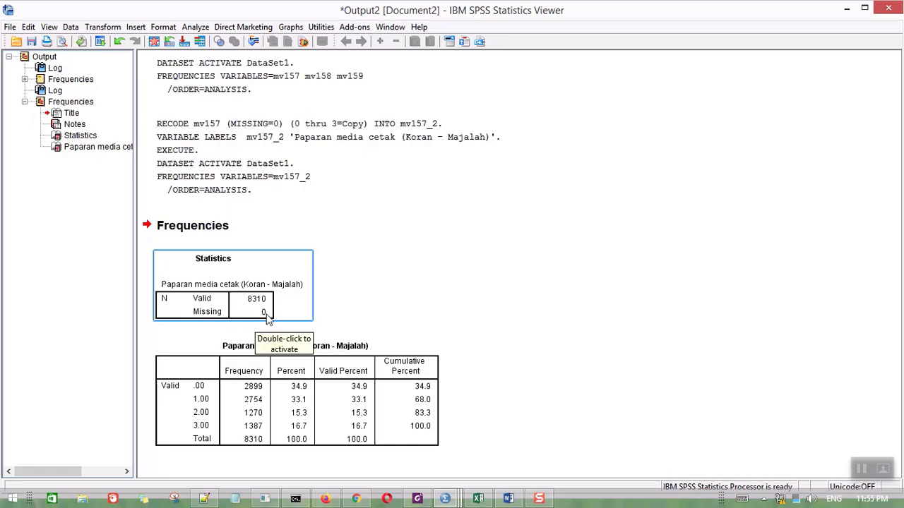
pyautogui.click(25, 80)
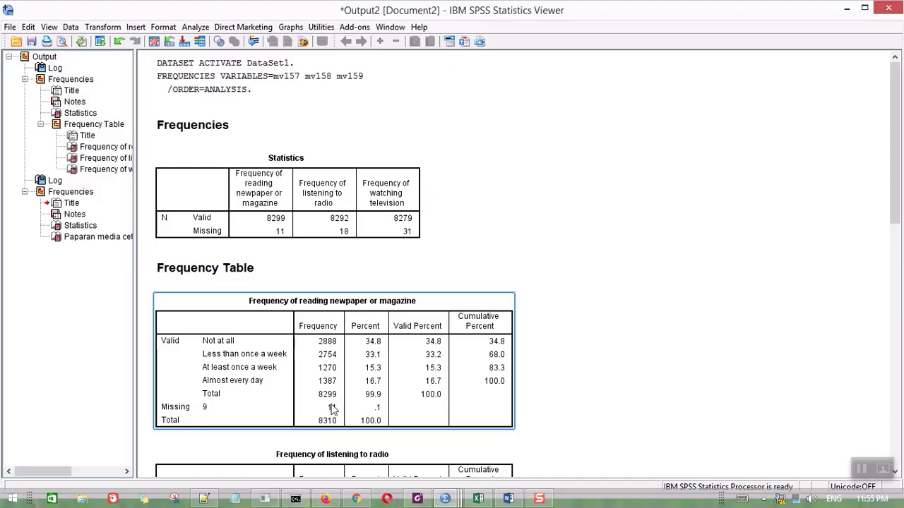
pyautogui.moveTo(895, 150); pyautogui.dragTo(900, 395)
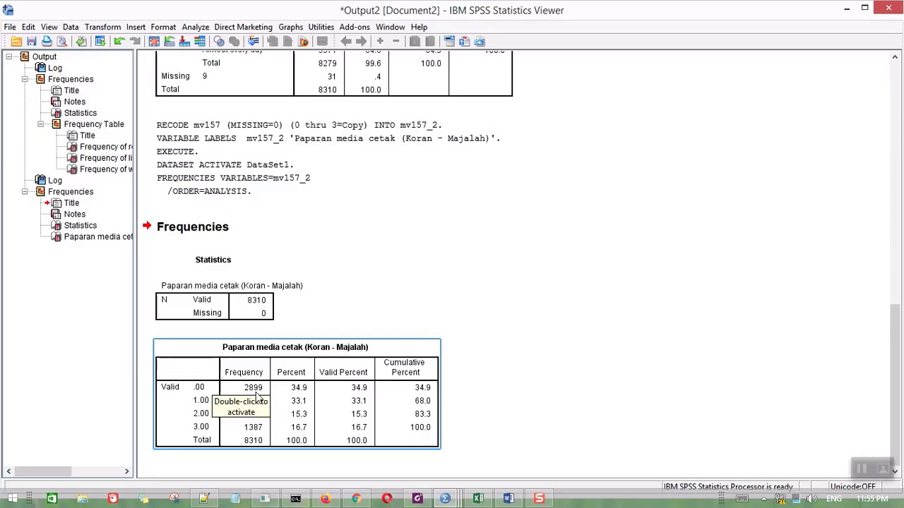
pyautogui.moveTo(895, 366); pyautogui.dragTo(901, 198)
pyautogui.click(307, 194)
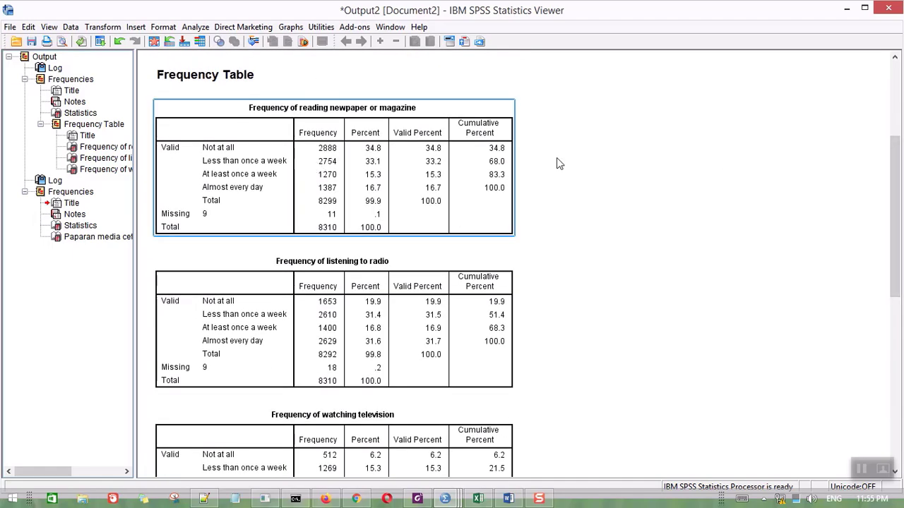
pyautogui.moveTo(895, 215); pyautogui.dragTo(896, 384)
pyautogui.click(350, 368)
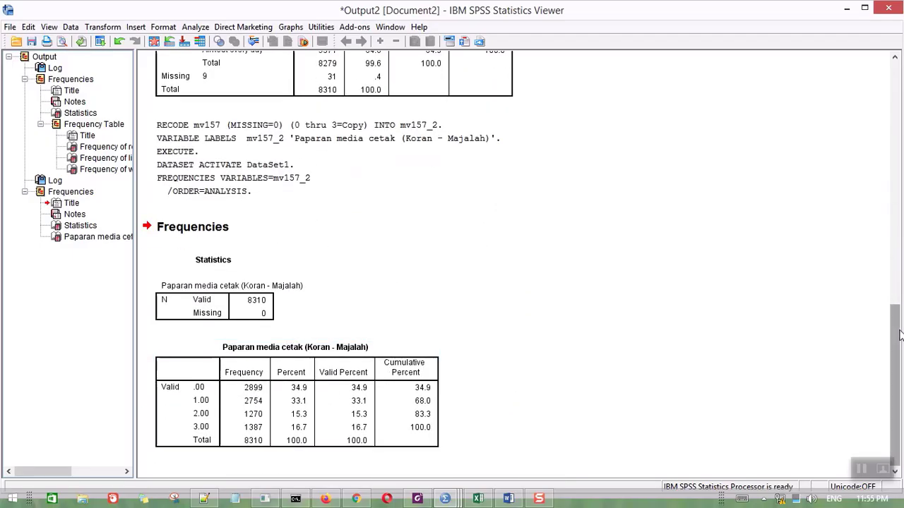
pyautogui.moveTo(899, 334); pyautogui.dragTo(899, 130)
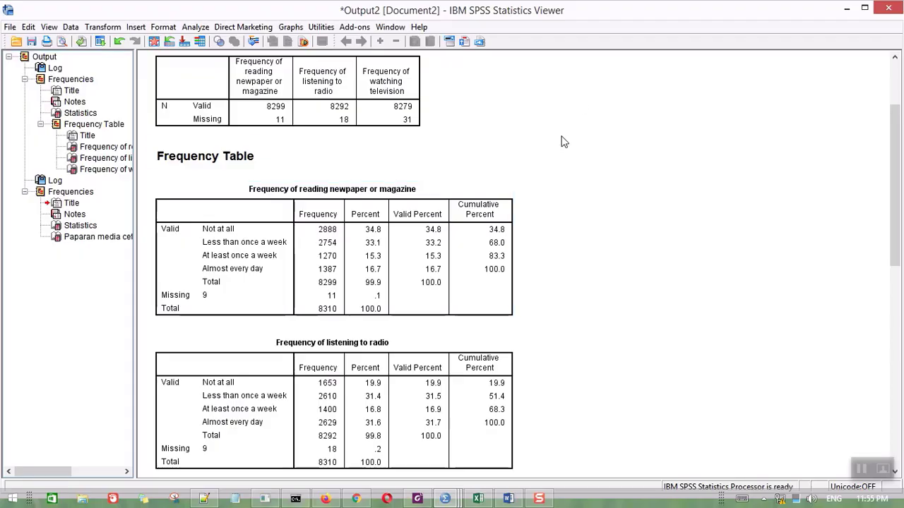
# Step: Switch to the Data Editor's Variable View and go to the variable mv157_2
pyautogui.click(445, 499)
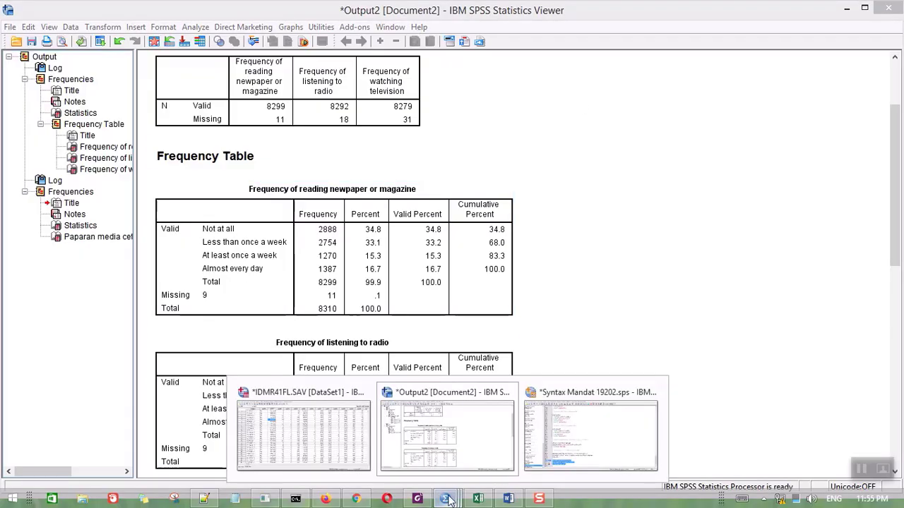
pyautogui.click(330, 438)
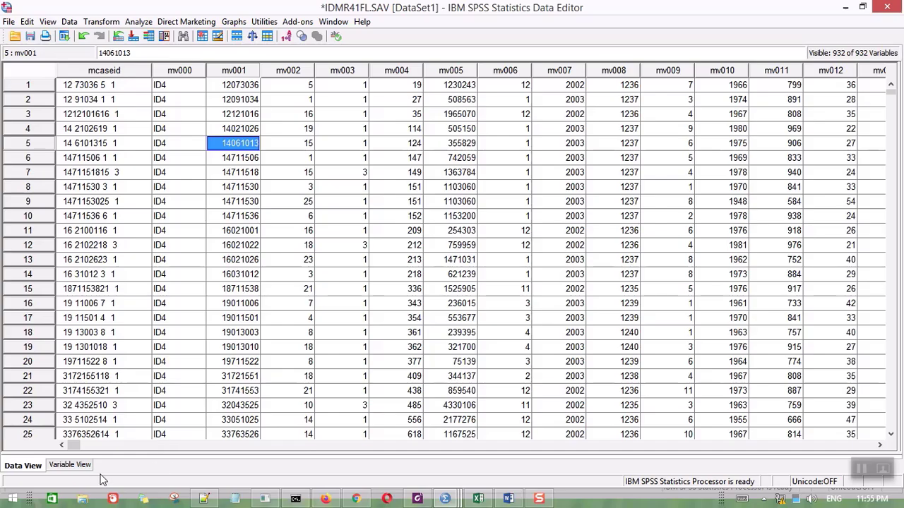
pyautogui.click(69, 465)
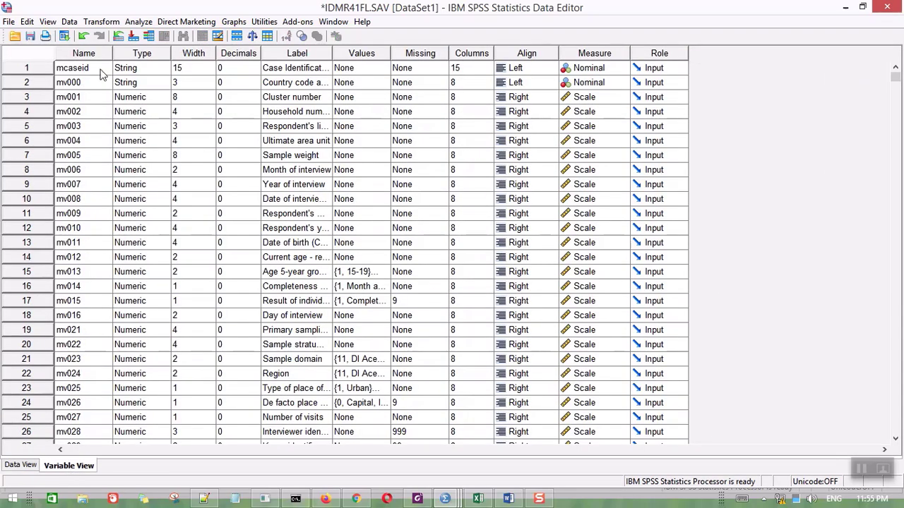
pyautogui.click(27, 22)
pyautogui.click(65, 250)
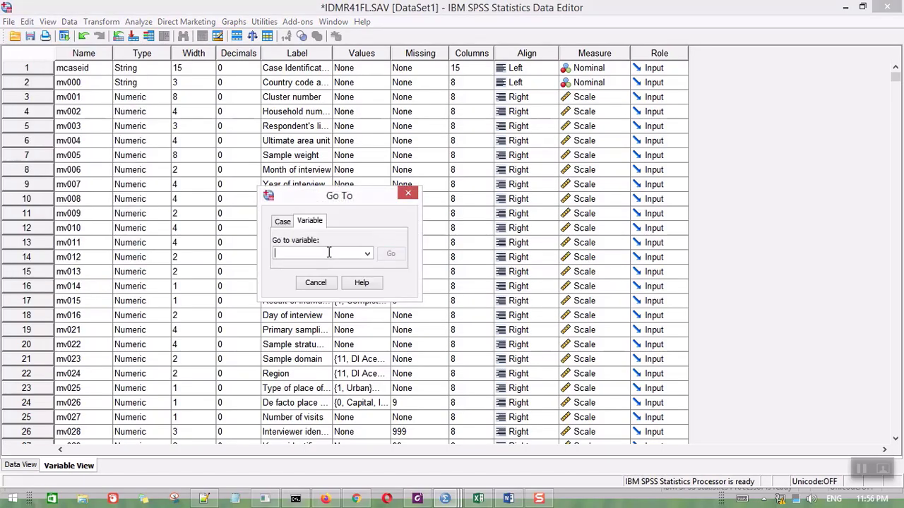
pyautogui.write('mv157')
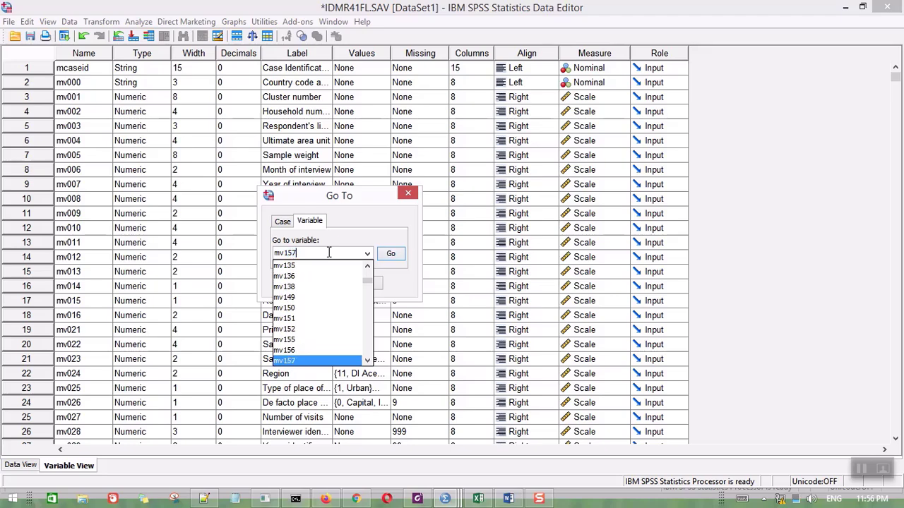
pyautogui.write('_2')
pyautogui.click(391, 253)
pyautogui.click(391, 254)
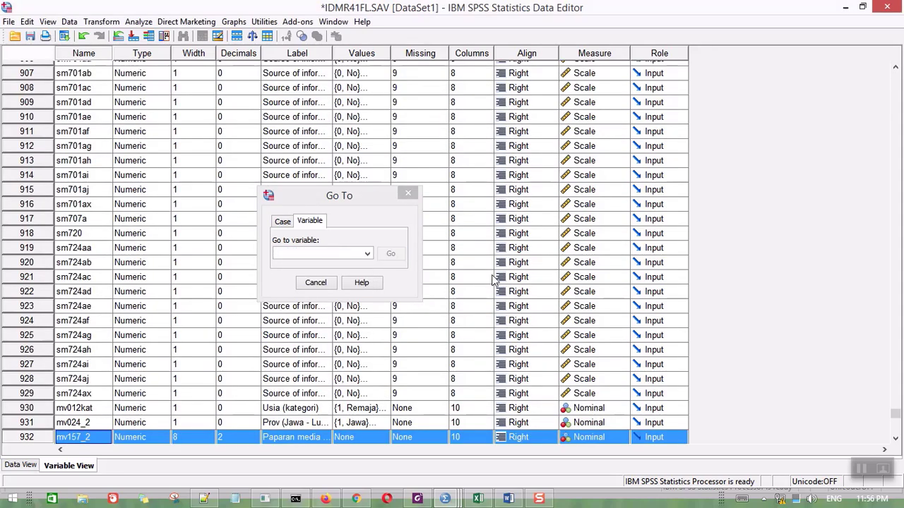
pyautogui.click(408, 192)
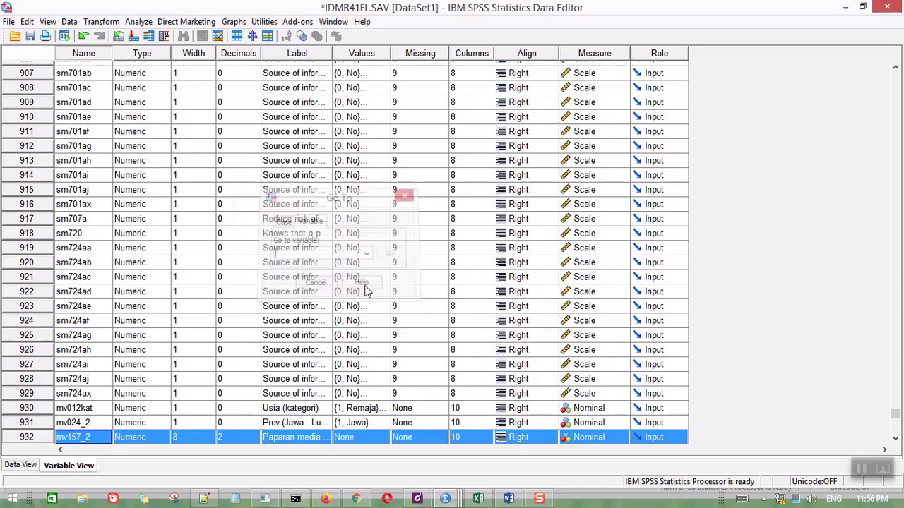
# Step: Set mv157_2 to 0 decimals and a width of 1
pyautogui.click(254, 439)
pyautogui.click(254, 440)
pyautogui.click(253, 441)
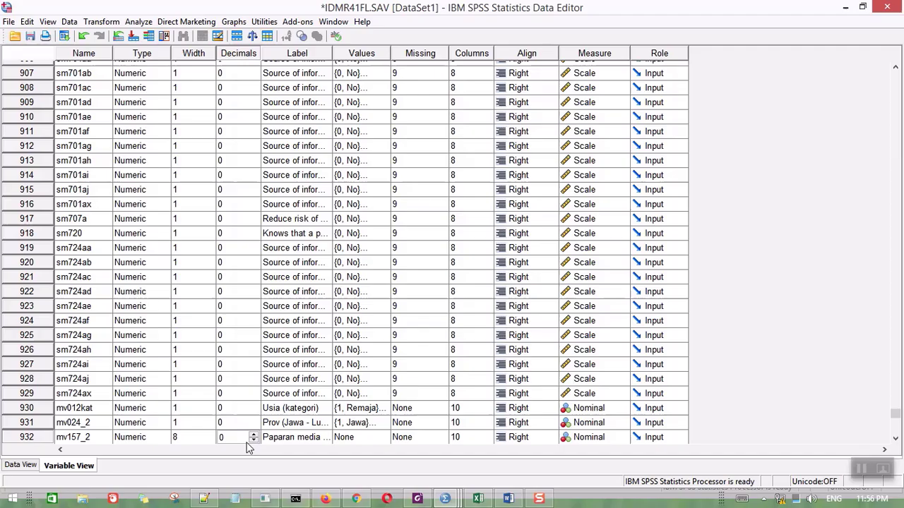
pyautogui.click(198, 438)
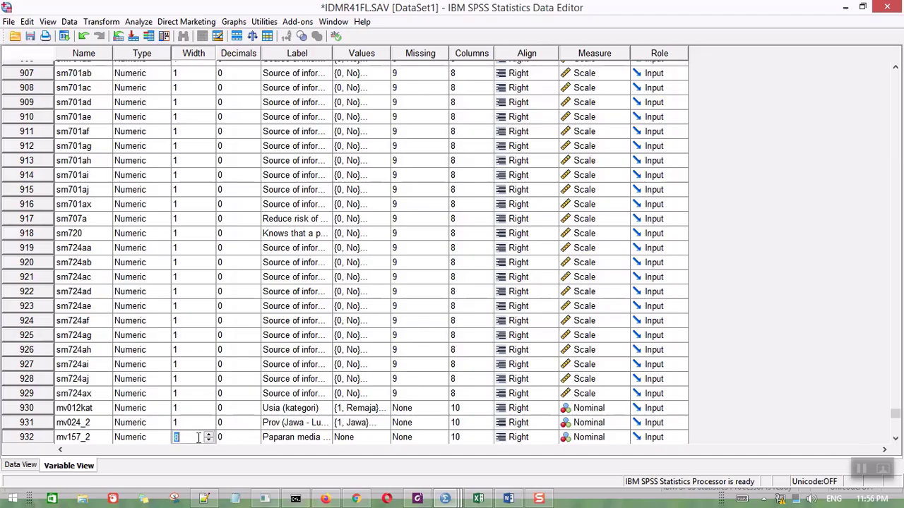
pyautogui.write('1')
# Step: Open the value labels of mv157_2 and add the label "Not at all" for value 0
pyautogui.click(372, 441)
pyautogui.click(384, 438)
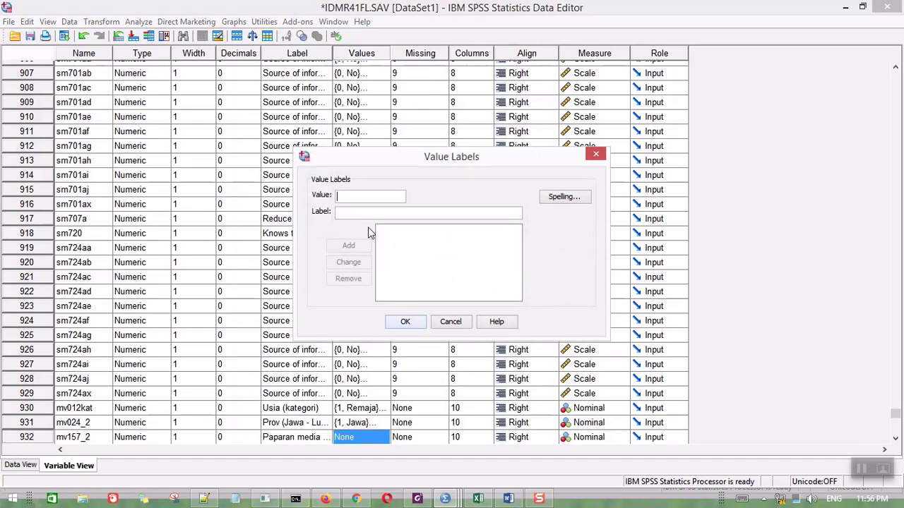
pyautogui.click(372, 215)
pyautogui.write('Not at all')
pyautogui.press('Return')
# Step: Check the mv157 codes in the Excel dictionary and add the label "Less than once a week" for value 1
pyautogui.click(477, 499)
pyautogui.click(478, 499)
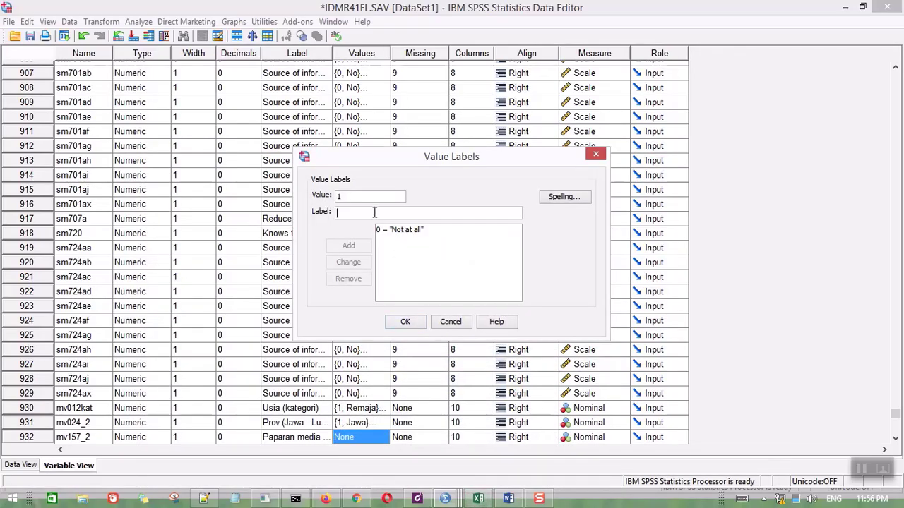
pyautogui.write('LEss')
pyautogui.press('BackSpace')
pyautogui.press('BackSpace')
pyautogui.press('BackSpace')
pyautogui.write('e')
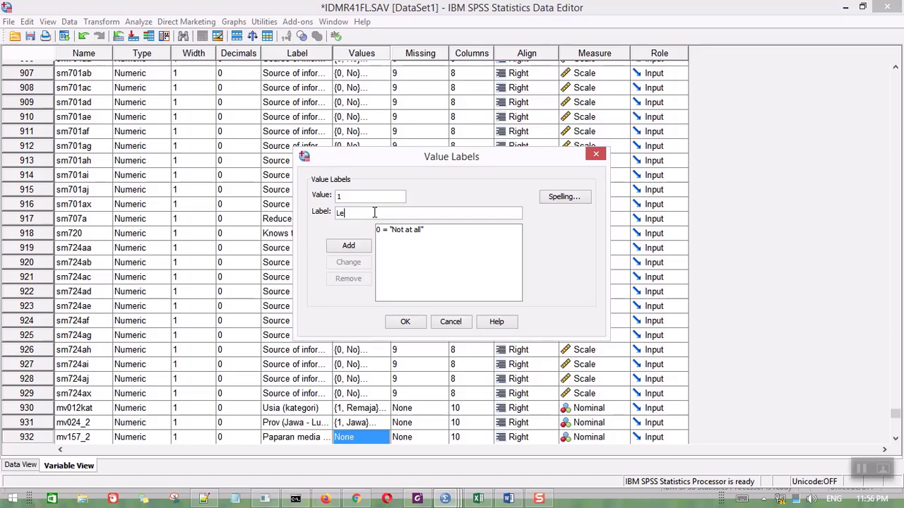
pyautogui.write('ss than once a week')
pyautogui.press('Return')
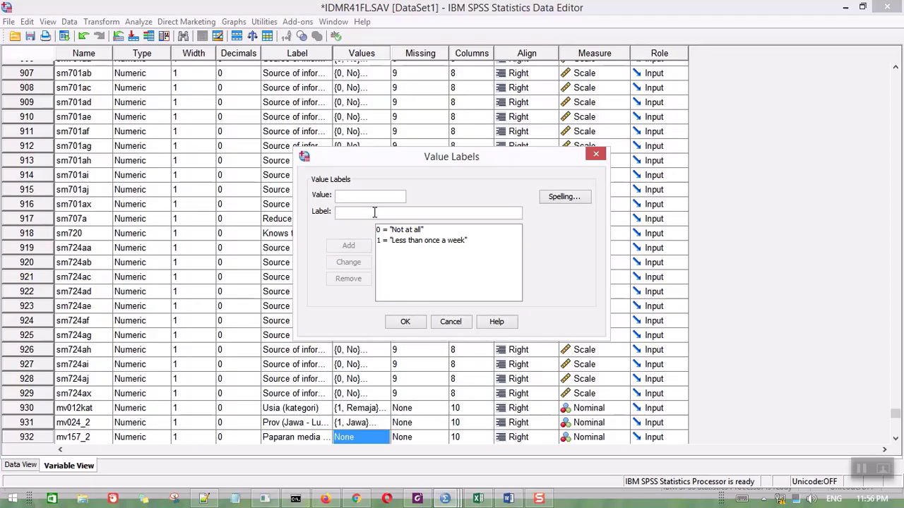
# Step: Check the media codes in the Excel dictionary and add the label "At least once a week" for value 2 of mv157_2
pyautogui.write('2')
pyautogui.click(478, 499)
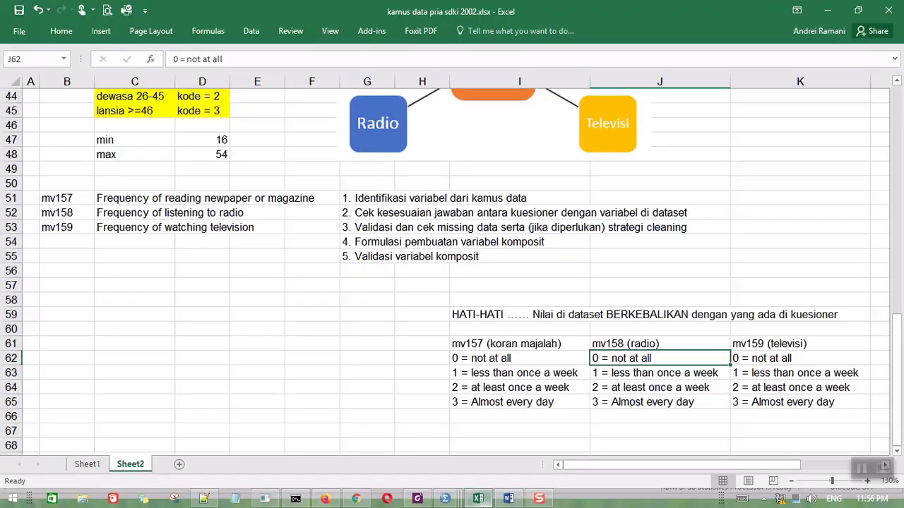
pyautogui.click(478, 498)
pyautogui.press('Tab')
pyautogui.write('at ')
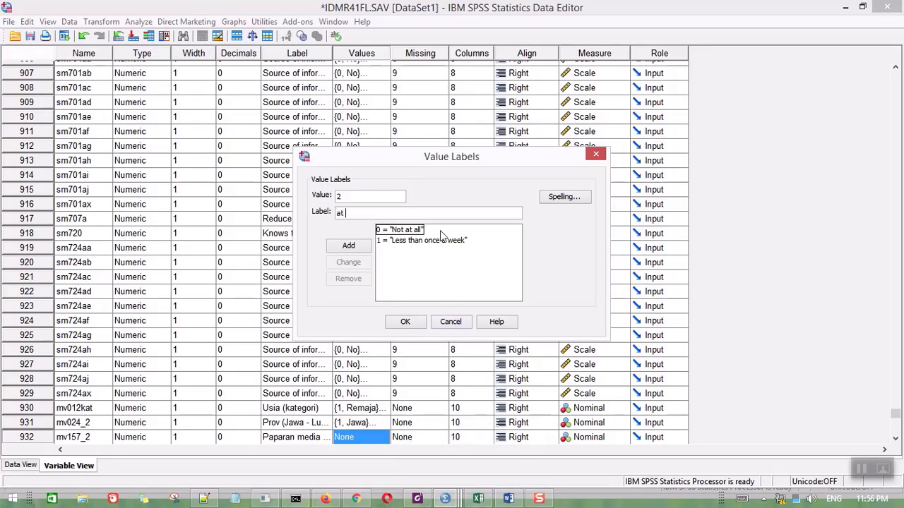
pyautogui.write('least once a w')
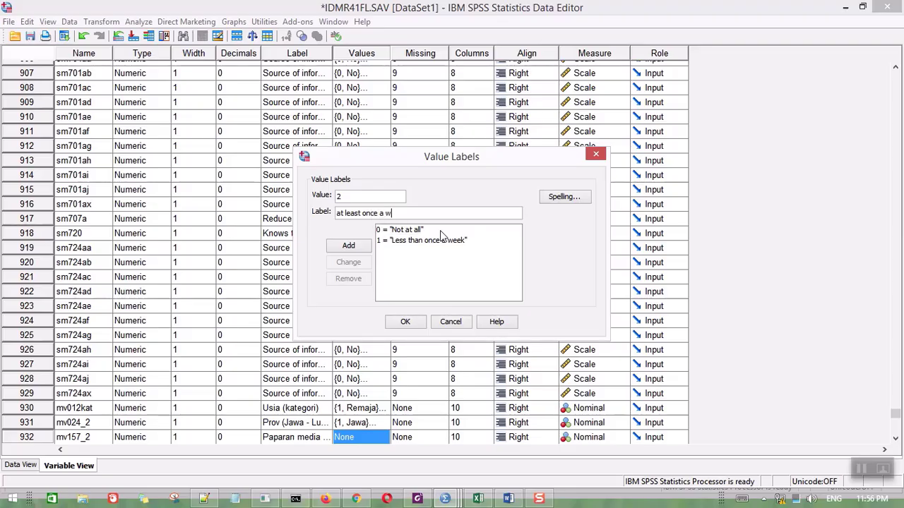
pyautogui.write('ee')
pyautogui.press('Delete')
pyautogui.press('Delete')
pyautogui.press('Delete')
pyautogui.write('A')
pyautogui.click(365, 248)
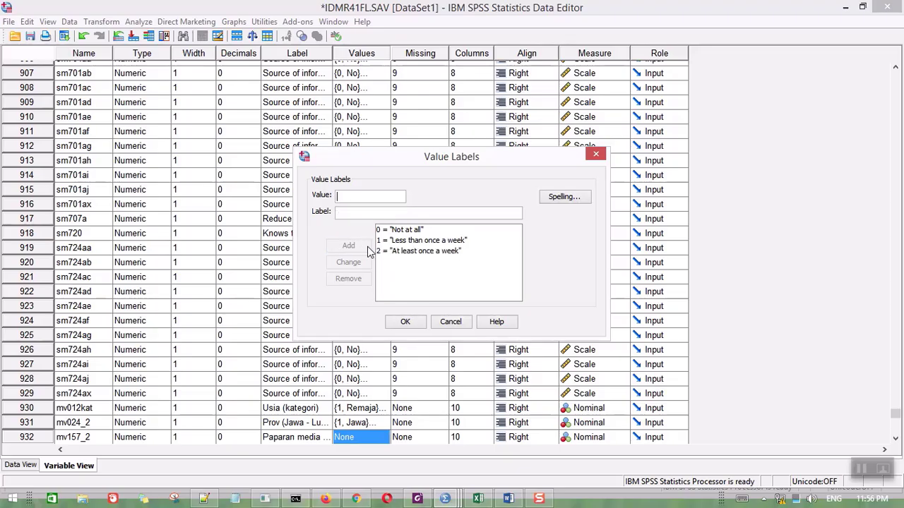
# Step: Add the label "Almost every day" for value 3 and apply the value labels to mv157_2
pyautogui.write('3')
pyautogui.click(375, 211)
pyautogui.write('Almost every day')
pyautogui.press('Return')
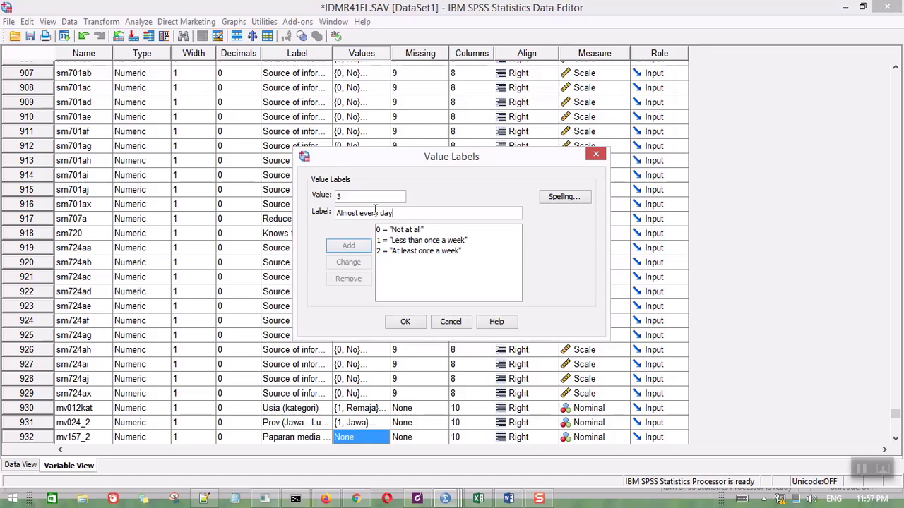
pyautogui.click(421, 322)
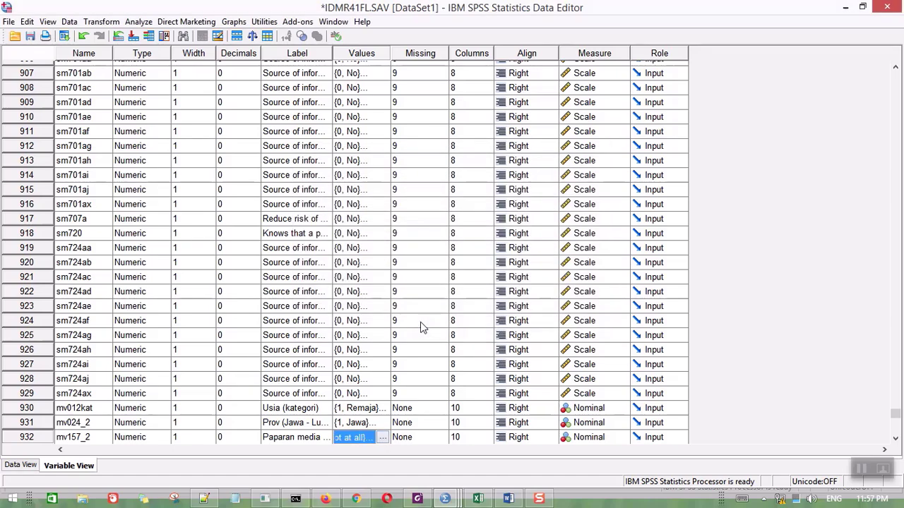
pyautogui.click(895, 439)
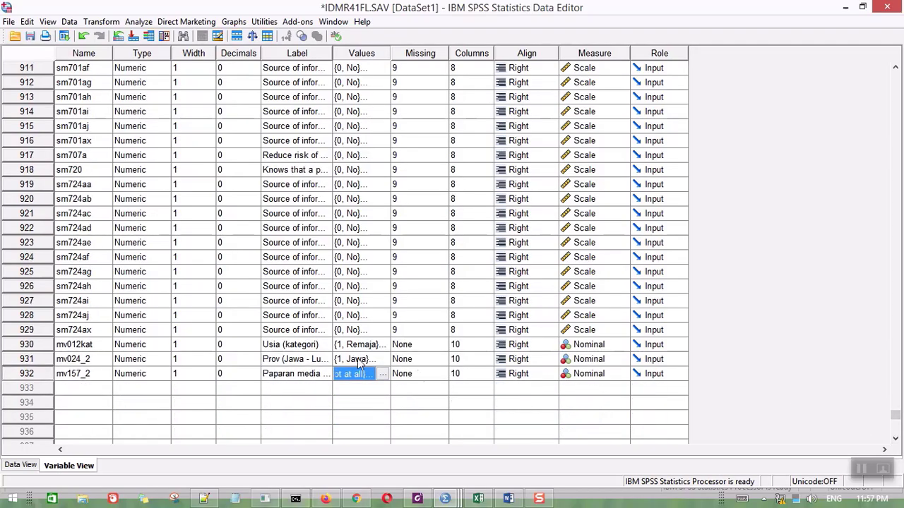
# Step: Switch to the Syntax Editor and duplicate the mv157 recode block with its comment below the mv157_2 frequencies command
pyautogui.click(444, 500)
pyautogui.click(545, 436)
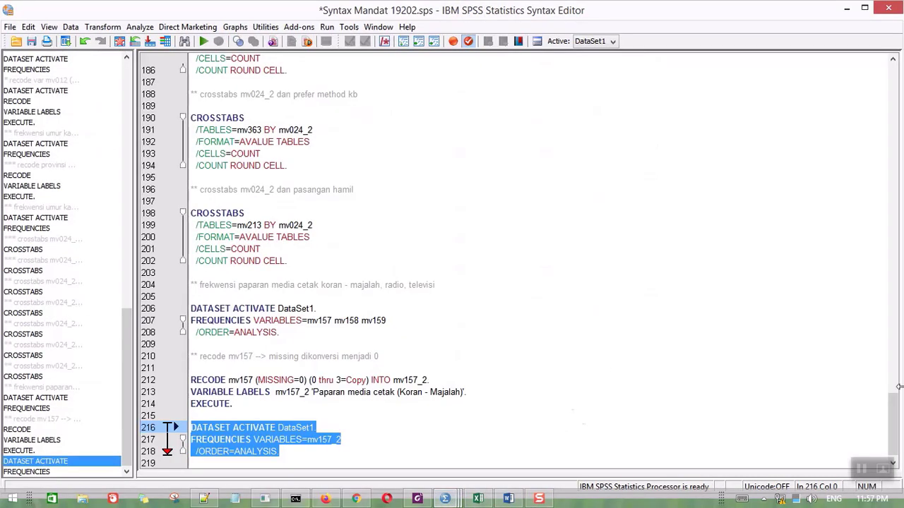
pyautogui.click(280, 409)
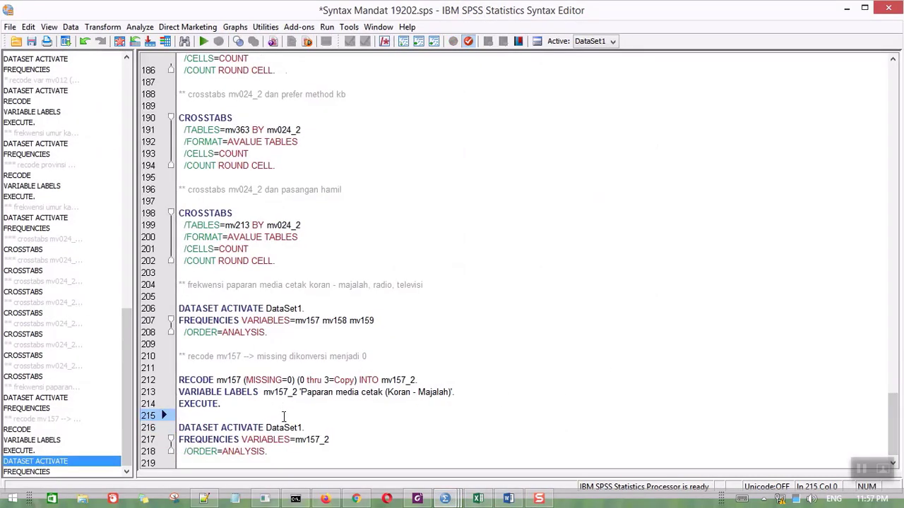
pyautogui.click(278, 453)
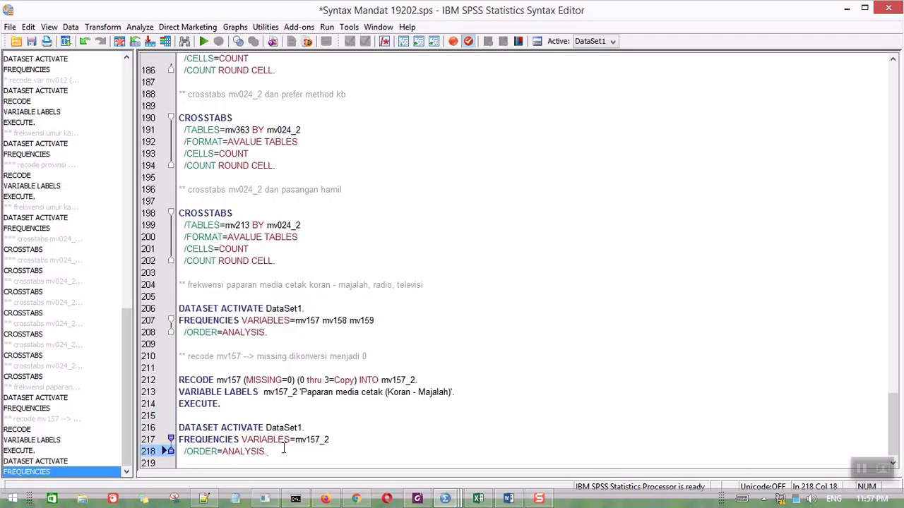
pyautogui.press('Return')
pyautogui.press('Return')
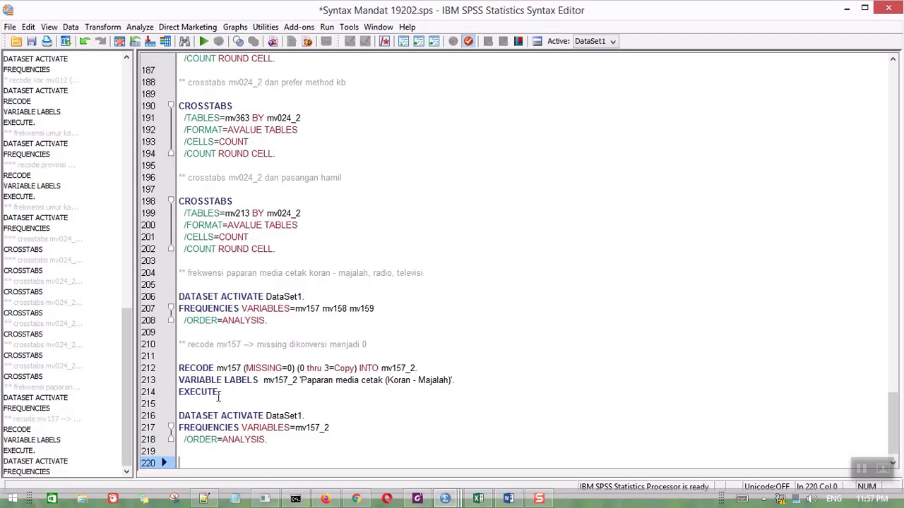
pyautogui.moveTo(221, 392); pyautogui.dragTo(178, 337)
pyautogui.hotkey('ctrl', 'c')
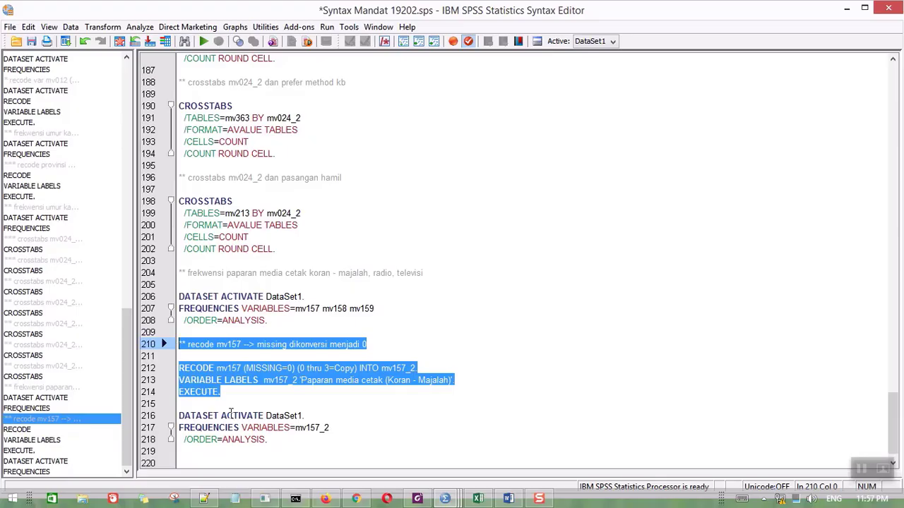
pyautogui.click(213, 452)
pyautogui.press('Down')
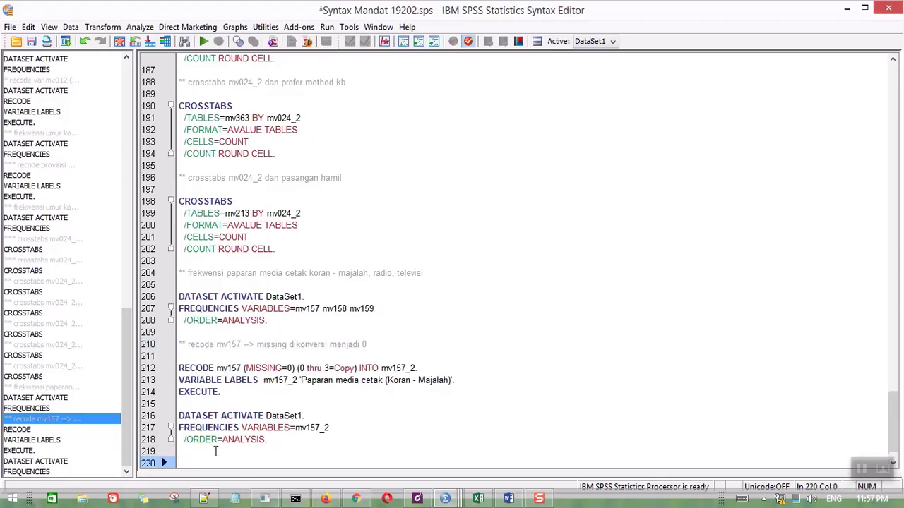
pyautogui.click(244, 367)
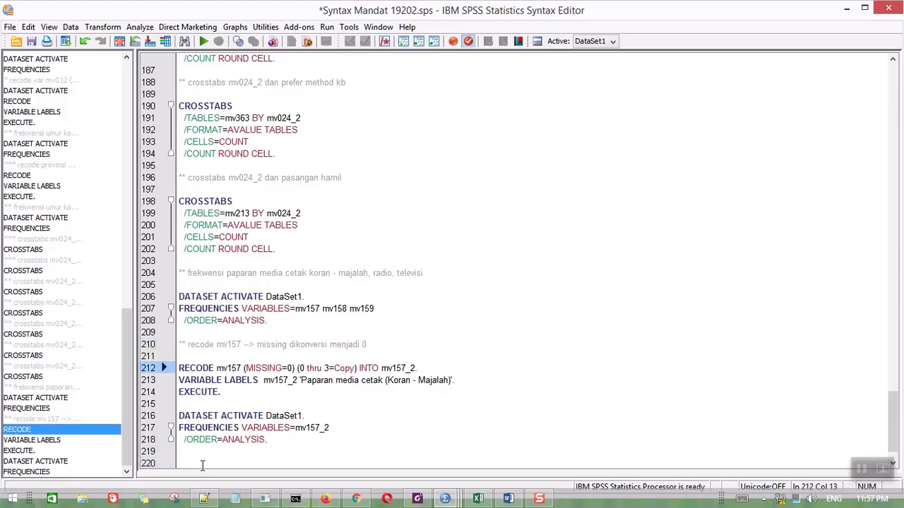
pyautogui.click(198, 460)
pyautogui.hotkey('ctrl', 'v')
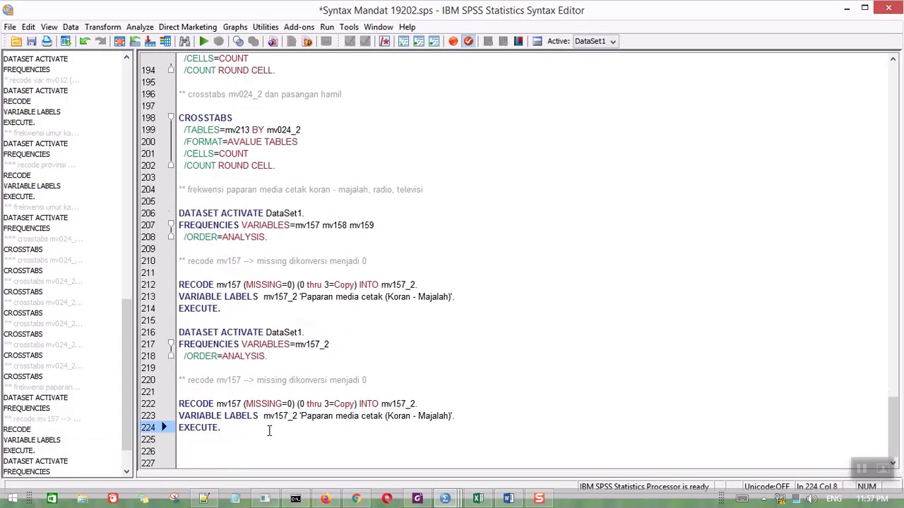
# Step: Change the variable names in the duplicated recode block and its comment to mv158 and mv158_2
pyautogui.click(242, 380)
pyautogui.press('BackSpace')
pyautogui.write('8')
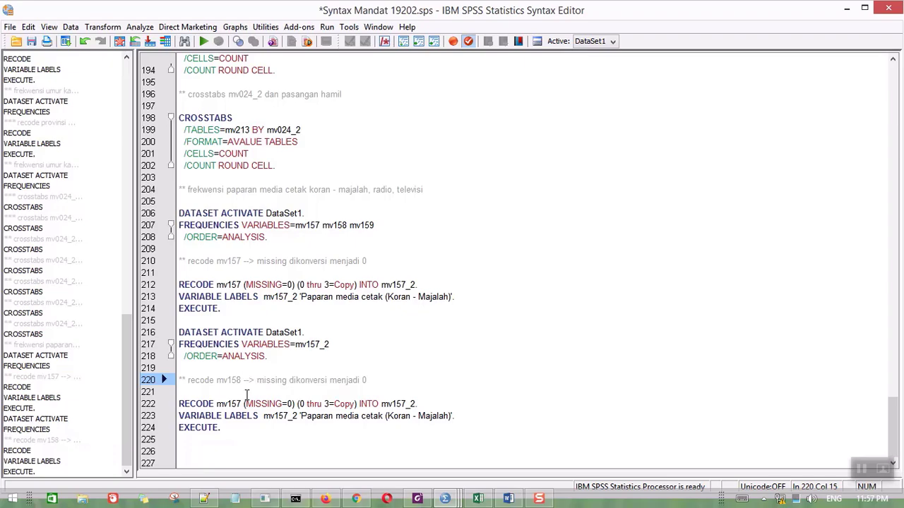
pyautogui.moveTo(236, 406); pyautogui.dragTo(242, 405)
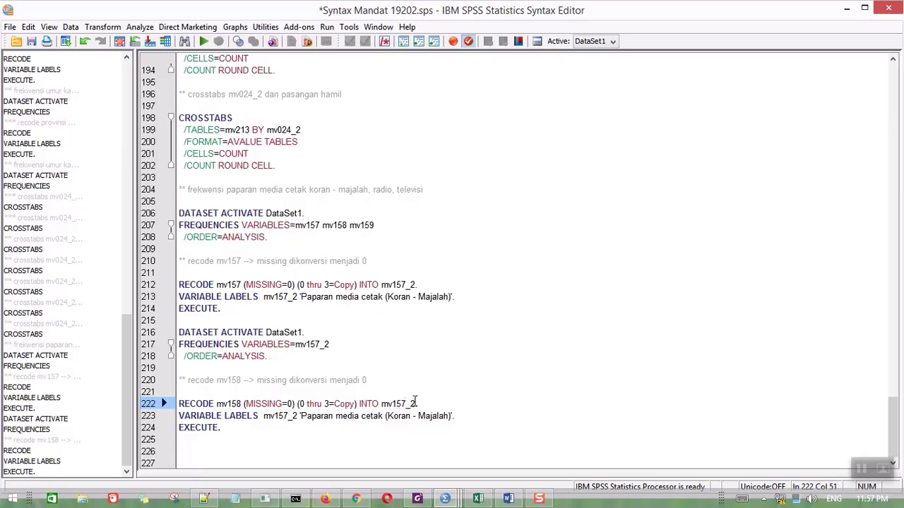
pyautogui.write('8')
pyautogui.click(289, 416)
pyautogui.press('BackSpace')
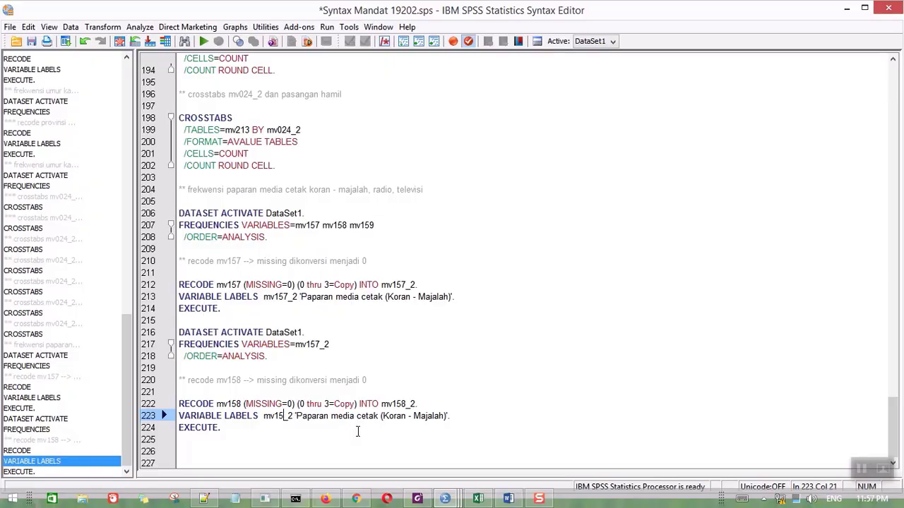
pyautogui.write('8')
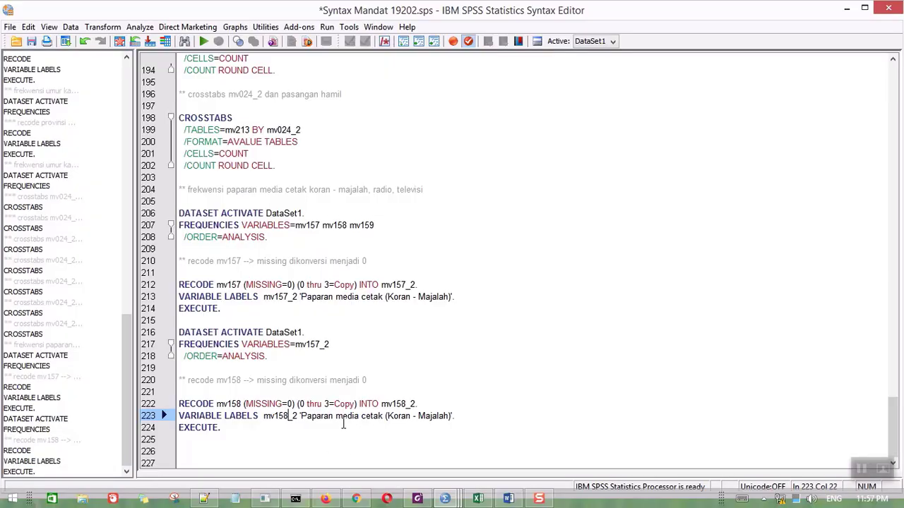
# Step: Change the variable label of mv158_2 in the syntax to 'Paparan media radio'
pyautogui.moveTo(362, 417); pyautogui.dragTo(454, 418)
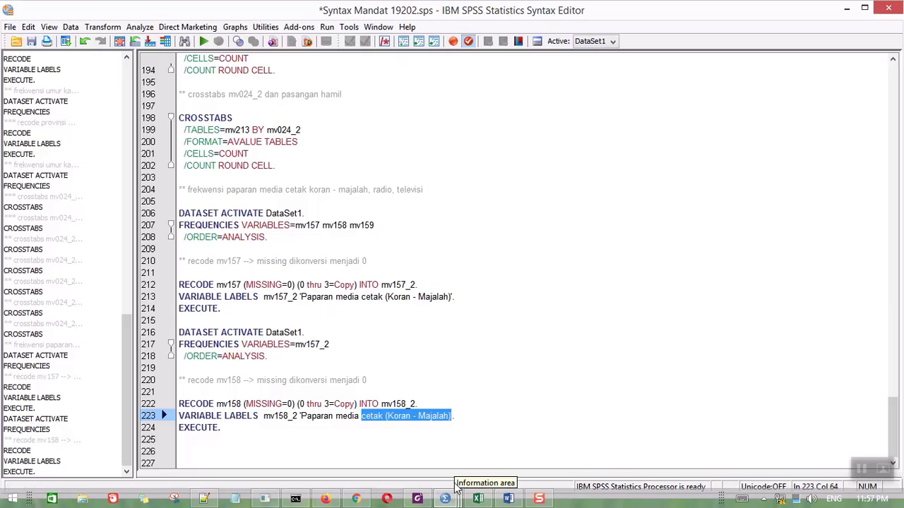
pyautogui.write('r')
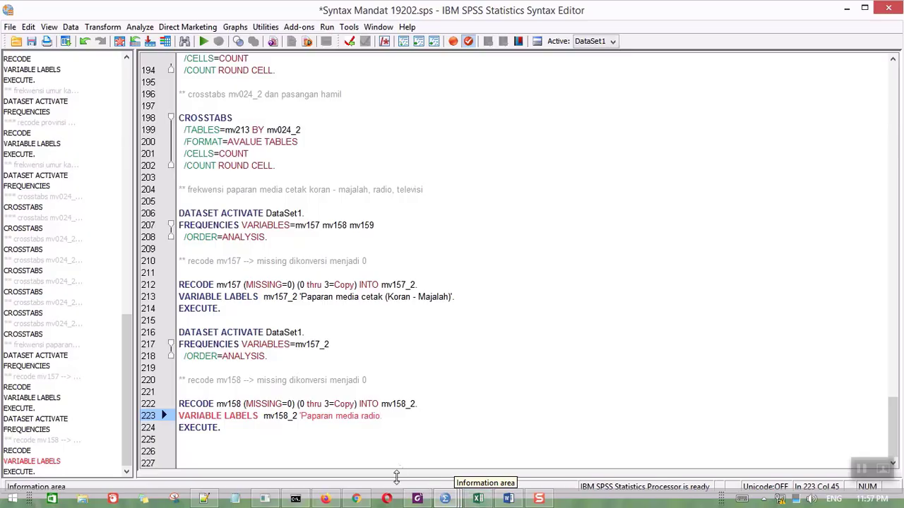
pyautogui.write("adio'.")
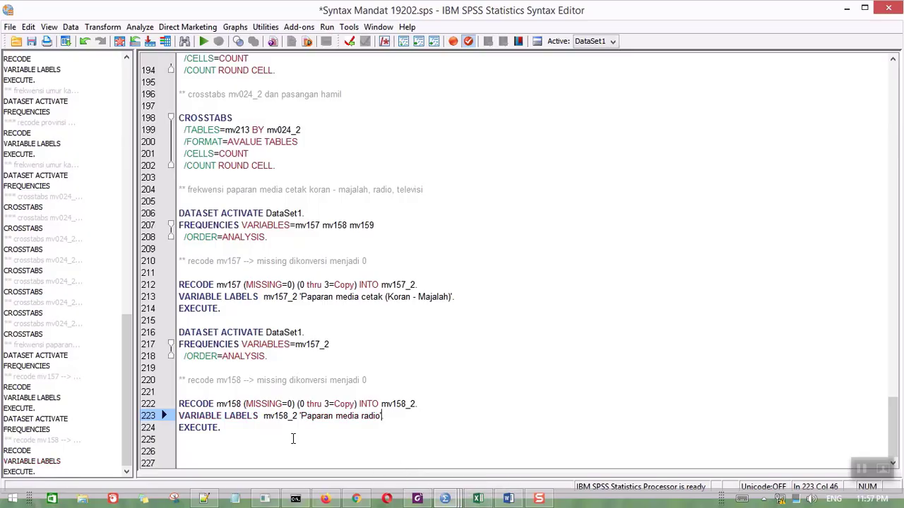
pyautogui.click(290, 434)
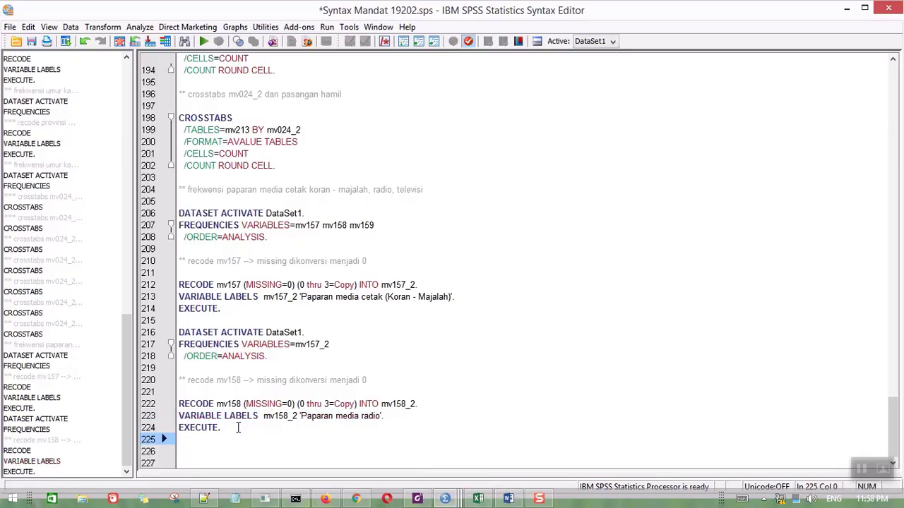
# Step: Run the mv158 recode commands and collapse both Frequencies entries in the output outline
pyautogui.moveTo(239, 429); pyautogui.dragTo(180, 404)
pyautogui.rightClick(215, 406)
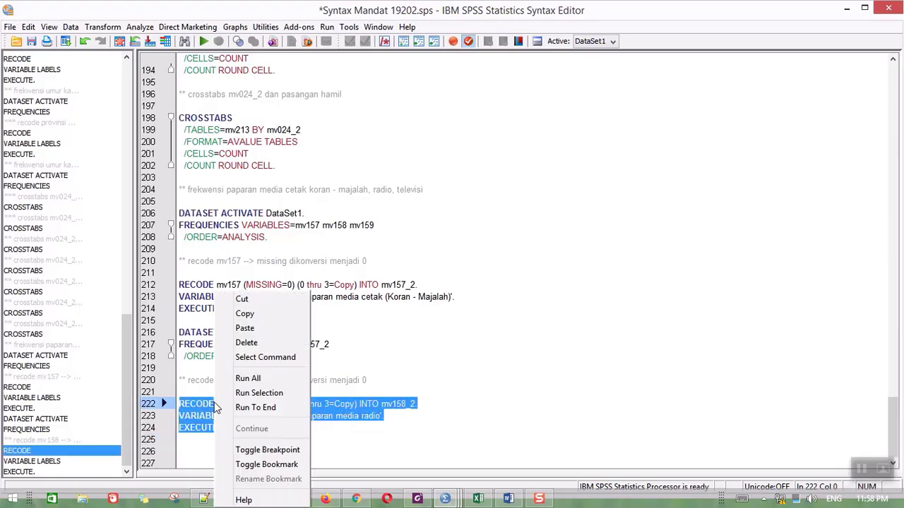
pyautogui.click(270, 394)
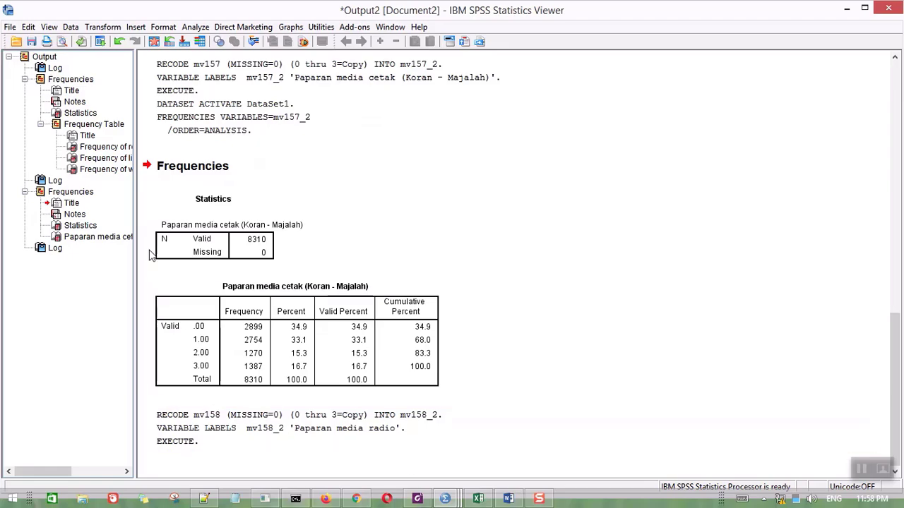
pyautogui.click(24, 79)
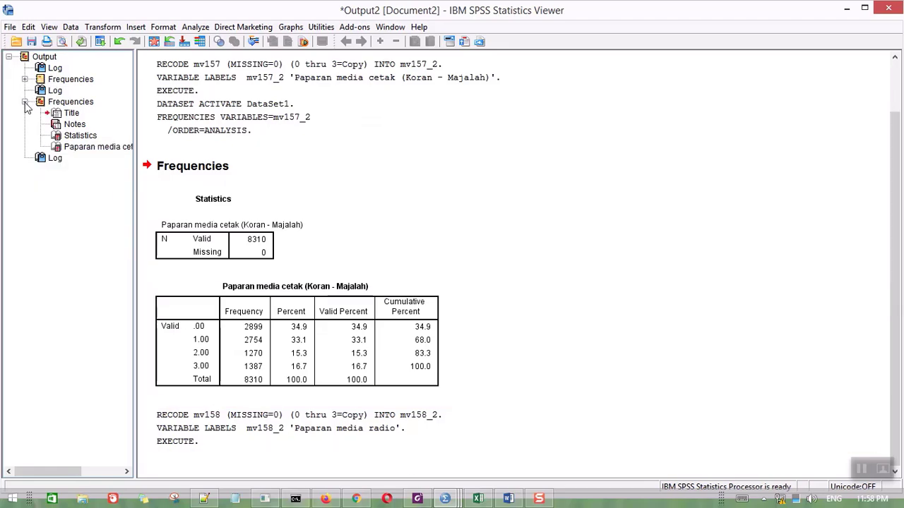
pyautogui.click(25, 102)
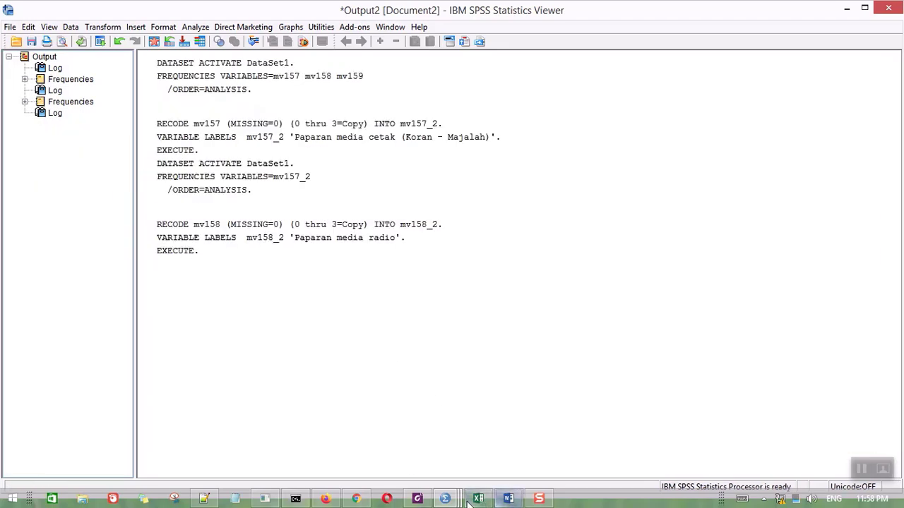
# Step: Duplicate the mv157_2 frequencies command below the mv158 recode in the syntax and change its variable to mv158_2
pyautogui.moveTo(456, 500)
pyautogui.click(590, 433)
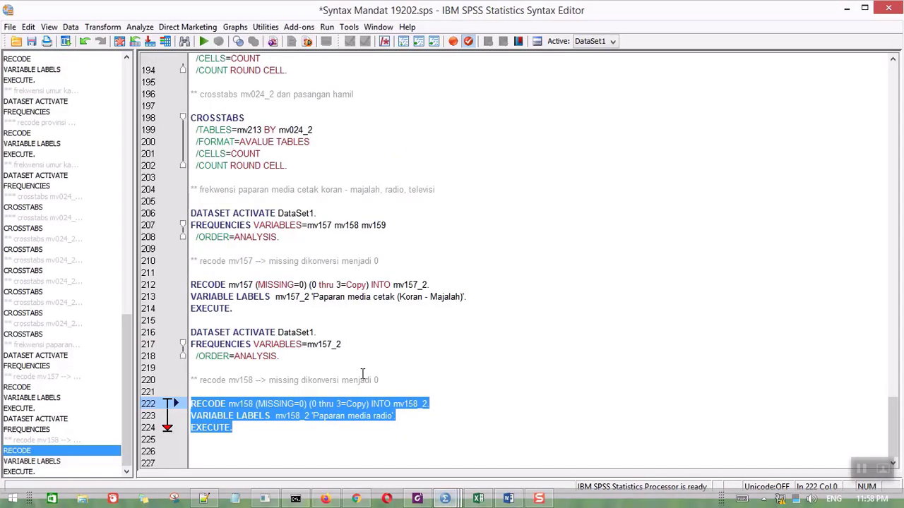
pyautogui.moveTo(305, 359); pyautogui.dragTo(193, 334)
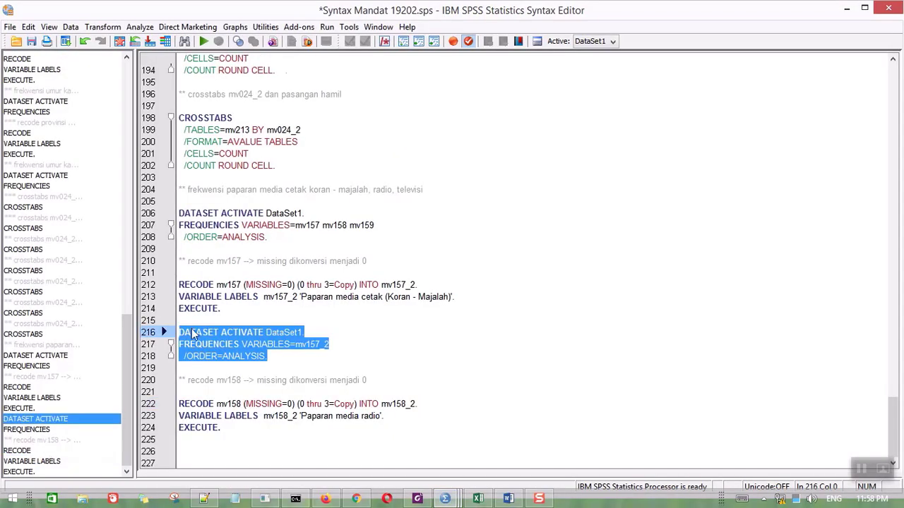
pyautogui.click(216, 449)
pyautogui.hotkey('ctrl', 'v')
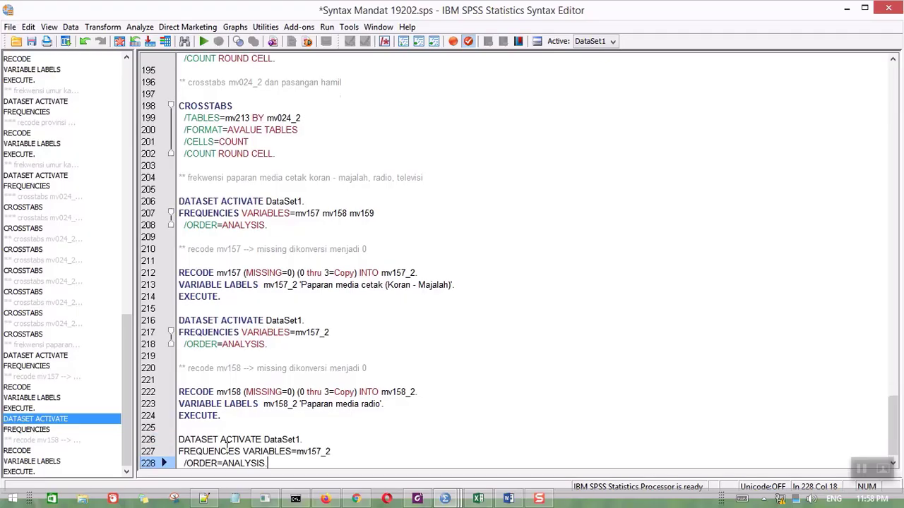
pyautogui.click(322, 439)
pyautogui.write('8')
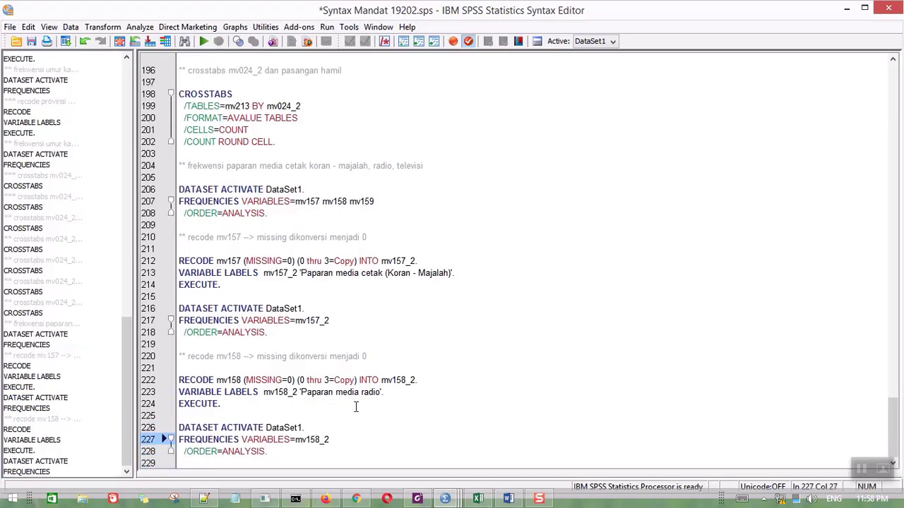
# Step: Run the frequencies command for mv158_2 and switch to the Data Editor's Variable View
pyautogui.moveTo(287, 454); pyautogui.dragTo(179, 428)
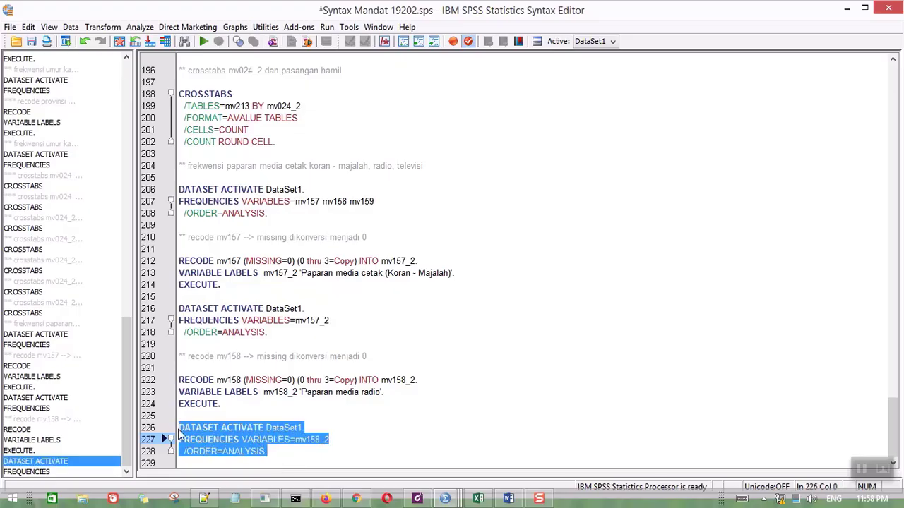
pyautogui.rightClick(200, 428)
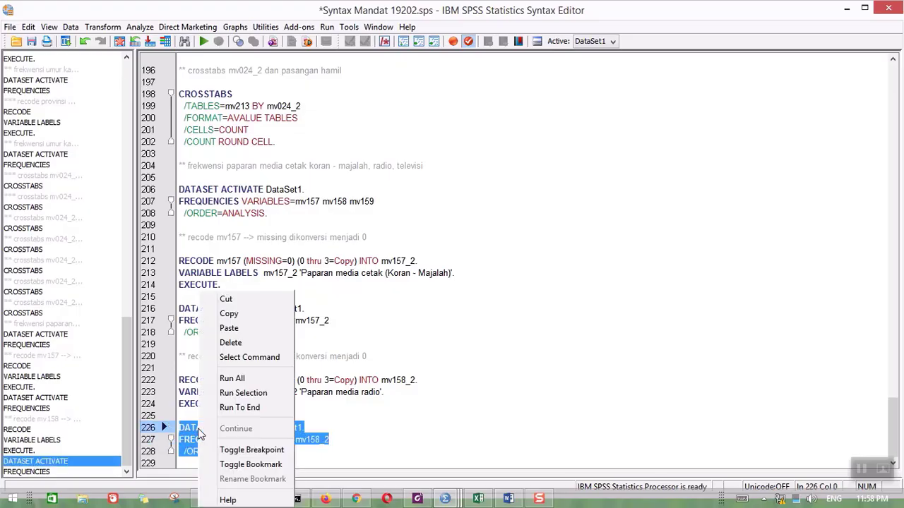
pyautogui.click(244, 393)
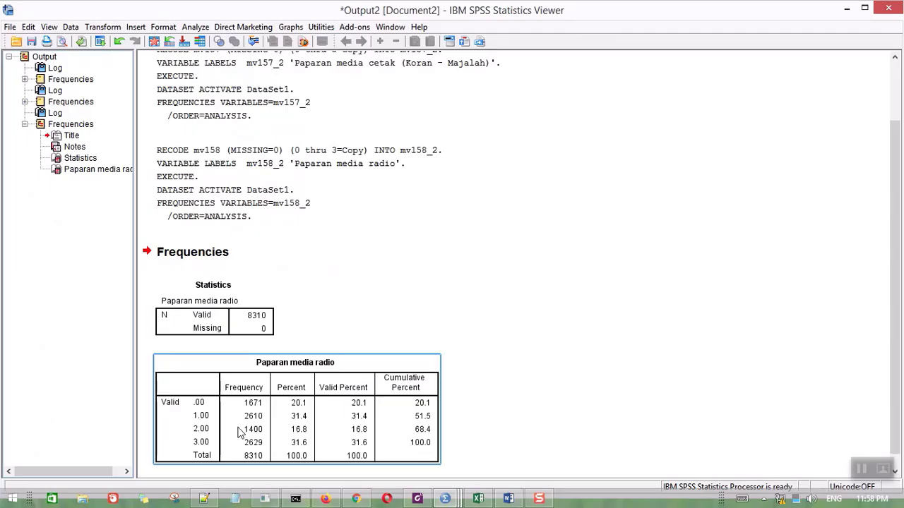
pyautogui.click(446, 502)
pyautogui.click(353, 444)
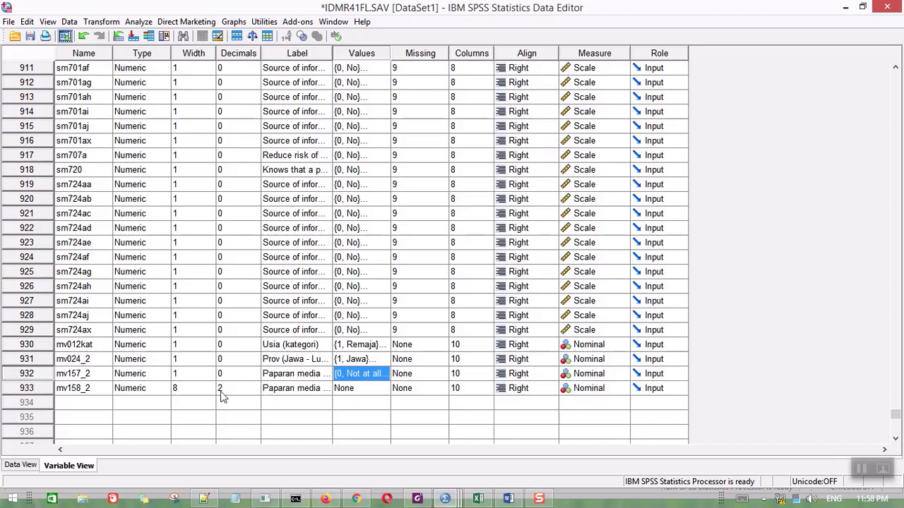
# Step: Set mv158_2 to 0 decimals and a width of 1
pyautogui.click(254, 390)
pyautogui.click(257, 392)
pyautogui.click(258, 392)
pyautogui.click(192, 391)
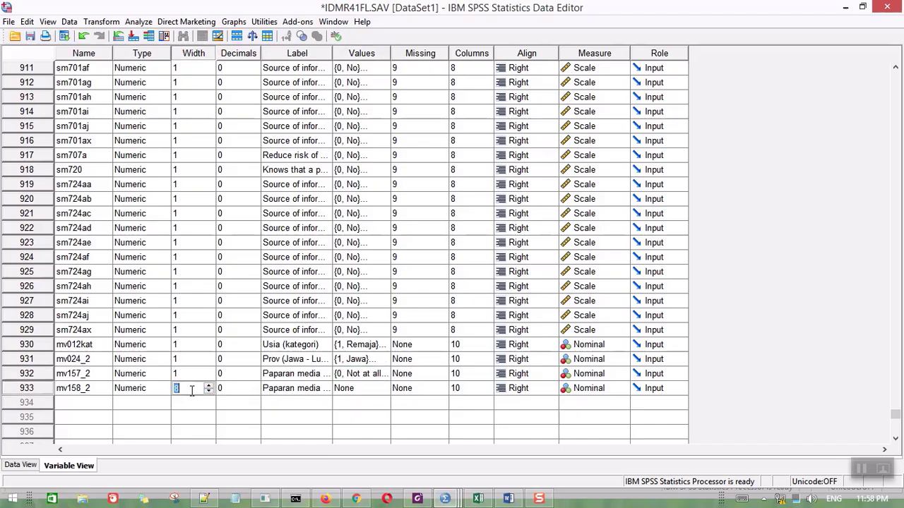
pyautogui.write('1')
pyautogui.click(298, 397)
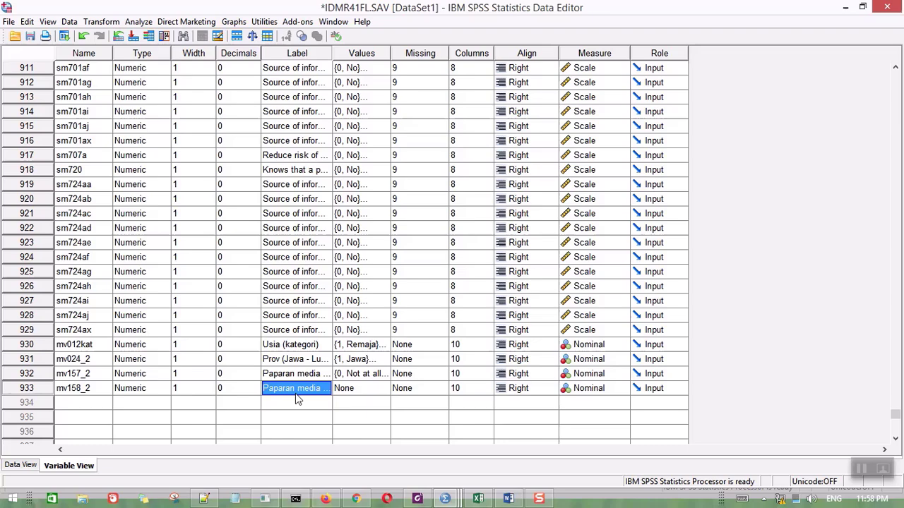
# Step: Copy the value labels of mv157_2 to mv158_2 and widen the Label column to show more of the label text
pyautogui.rightClick(373, 378)
pyautogui.click(402, 382)
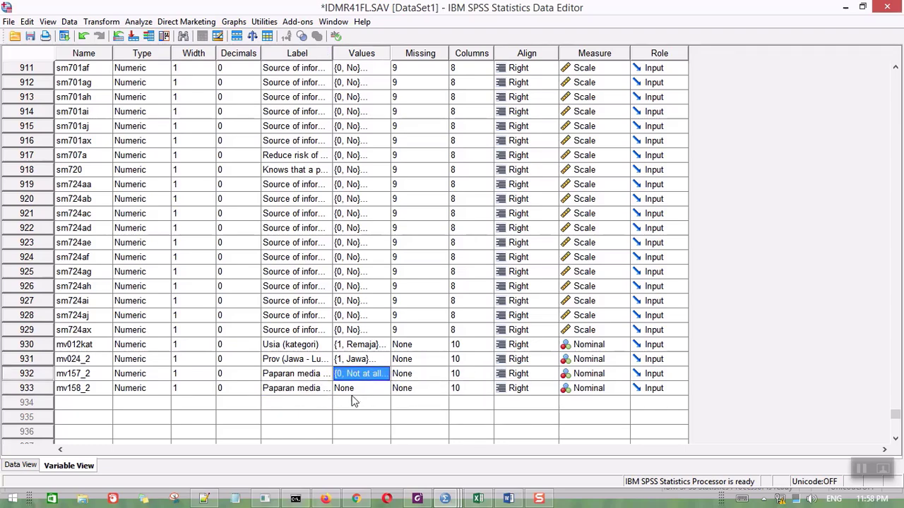
pyautogui.click(355, 394)
pyautogui.rightClick(355, 394)
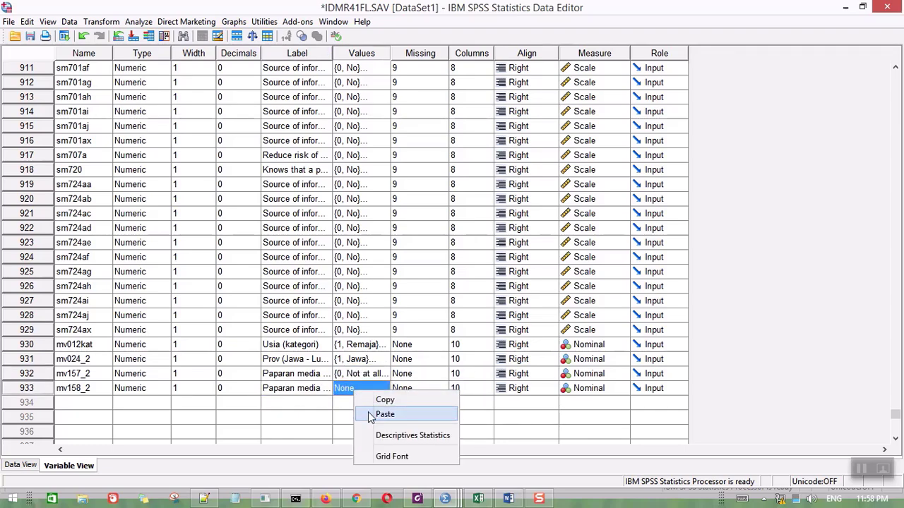
pyautogui.click(367, 415)
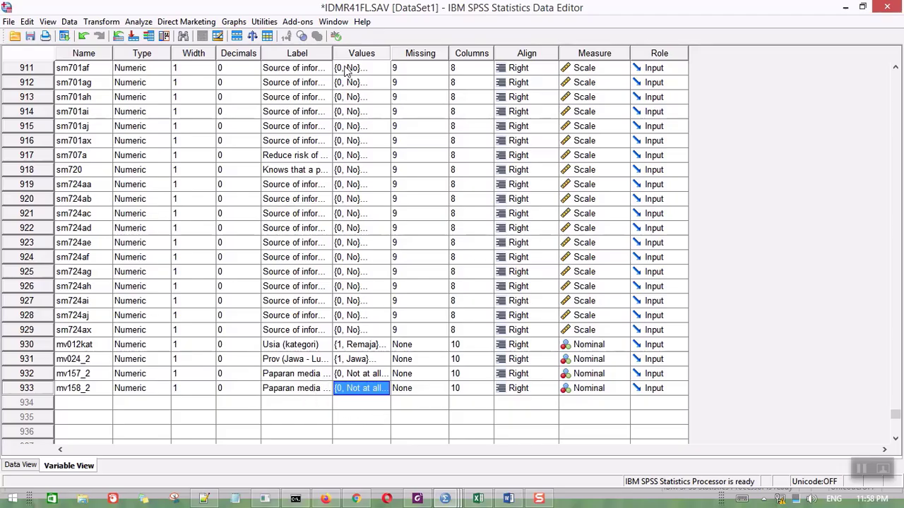
pyautogui.moveTo(333, 53); pyautogui.dragTo(377, 53)
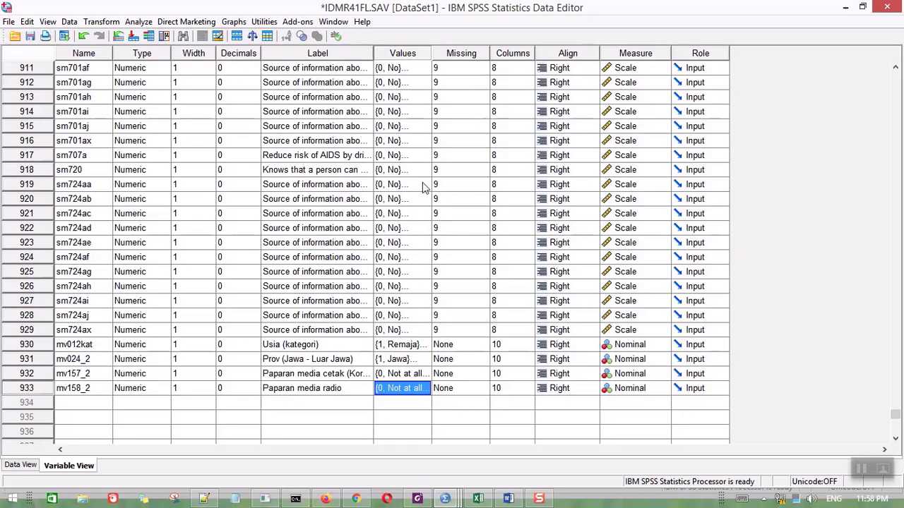
# Step: In the Syntax Mandat 19202.sps syntax file, duplicate the mv158 recode and frequencies block, including its comment, at the end of the file
pyautogui.moveTo(452, 501)
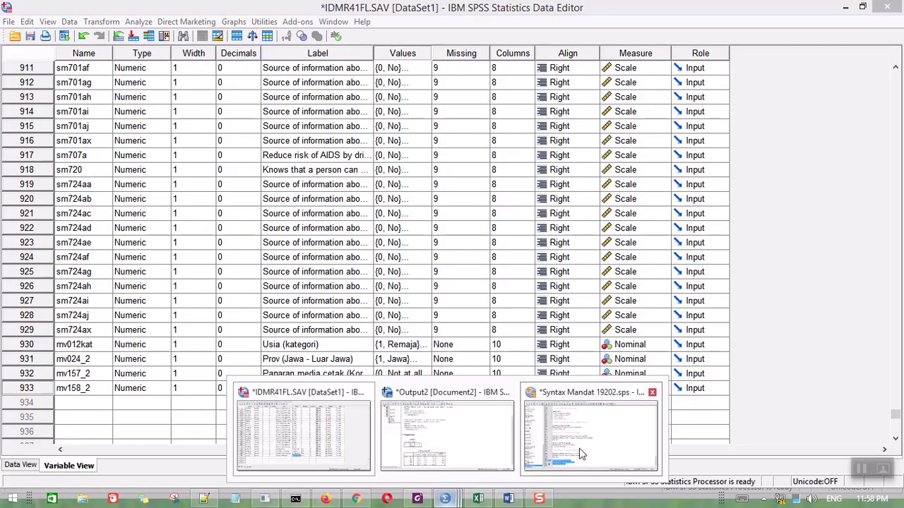
pyautogui.click(537, 469)
pyautogui.click(295, 454)
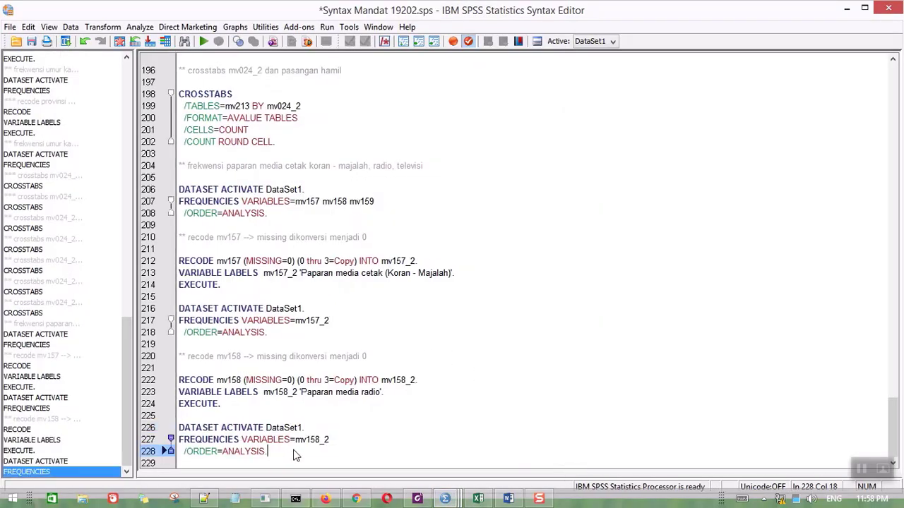
pyautogui.press('Return')
pyautogui.press('Return')
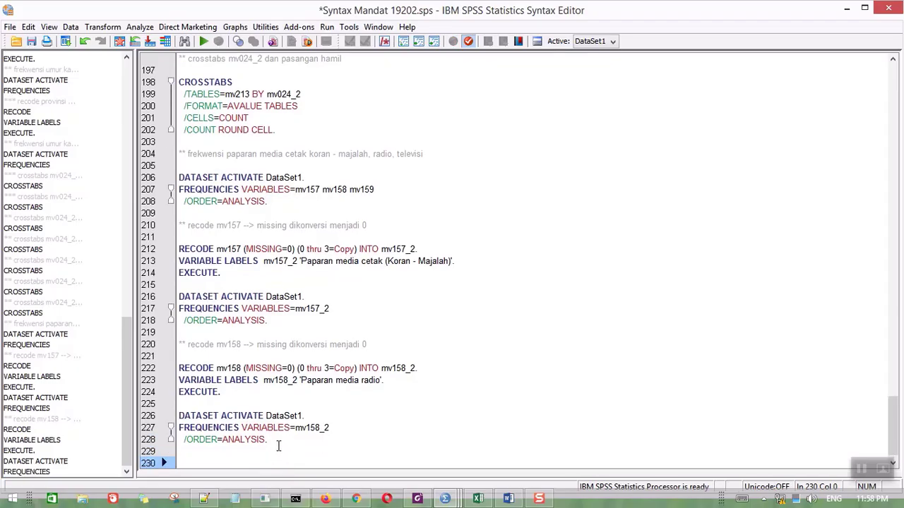
pyautogui.moveTo(280, 445); pyautogui.dragTo(181, 353)
pyautogui.hotkey('ctrl', 'c')
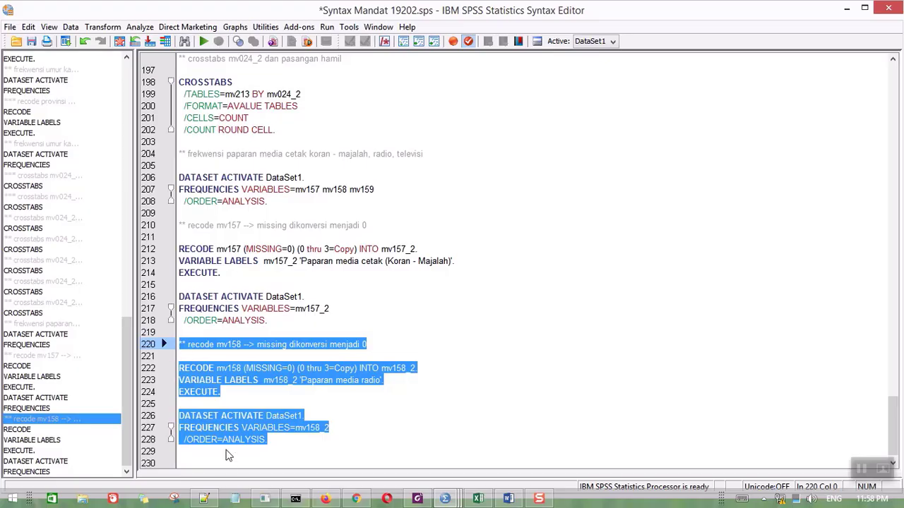
pyautogui.click(216, 458)
pyautogui.hotkey('ctrl', 'v')
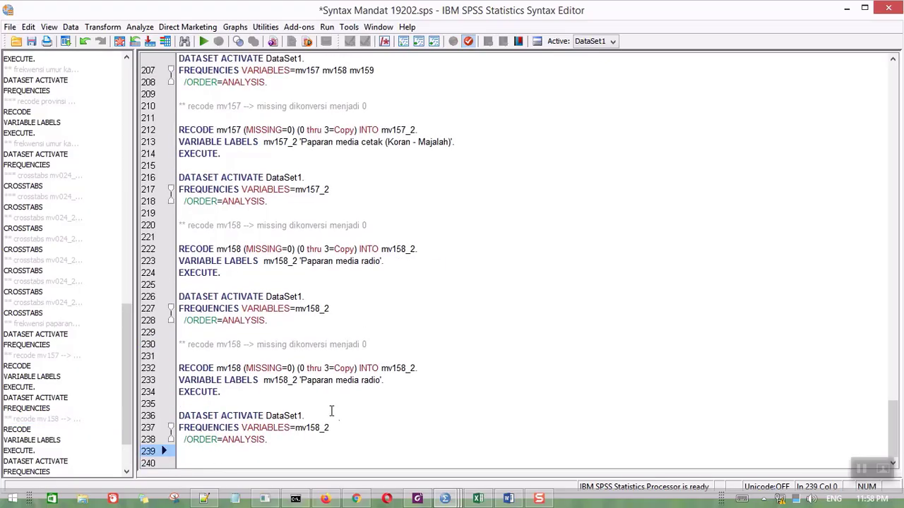
# Step: In the duplicated block, change the comment to mv159 and make the RECODE command recode mv159 into mv159_2
pyautogui.click(243, 344)
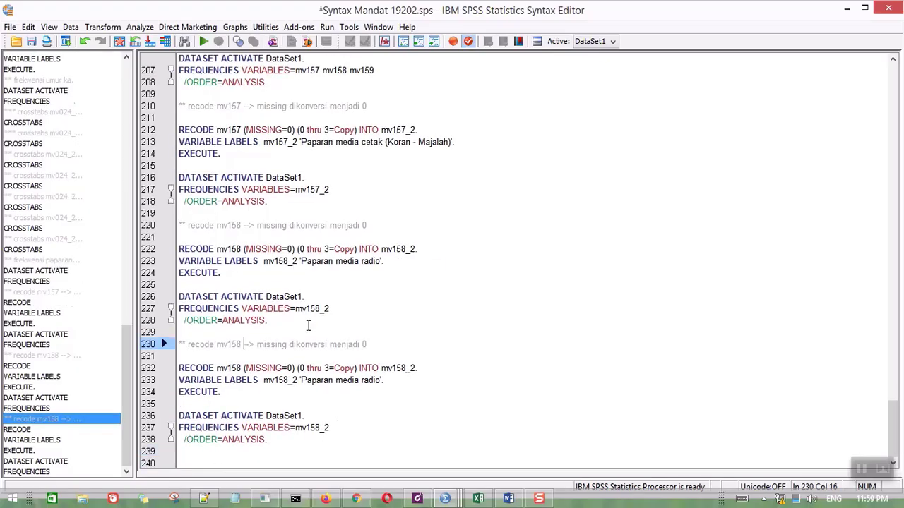
pyautogui.press('BackSpace')
pyautogui.write('9')
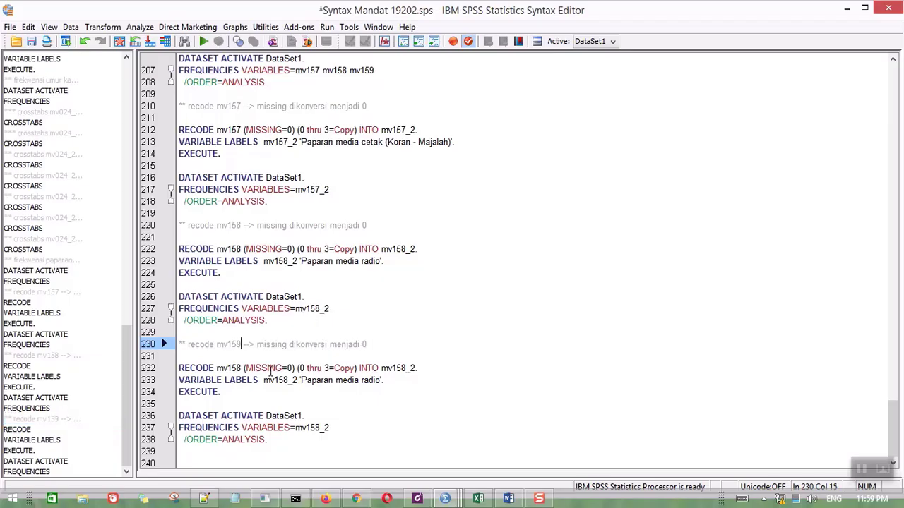
pyautogui.click(241, 368)
pyautogui.press('BackSpace')
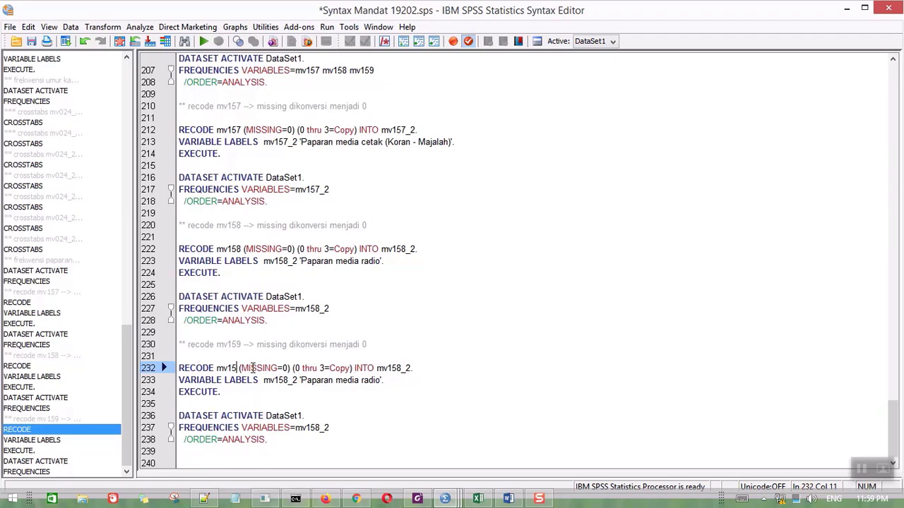
pyautogui.write('9')
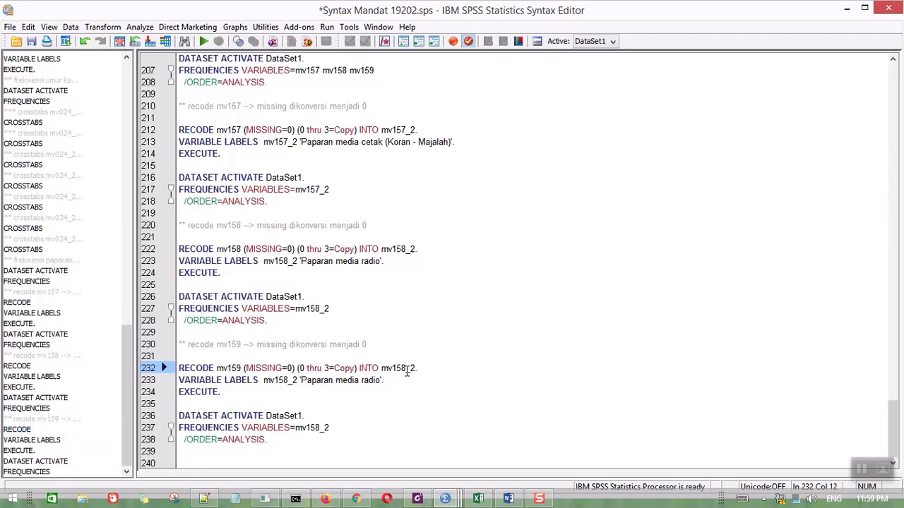
pyautogui.press('BackSpace')
pyautogui.write('9')
# Step: Change the duplicated block's variable label command to mv159_2 'Paparan media televisi' and its FREQUENCIES variable to mv159_2
pyautogui.click(290, 379)
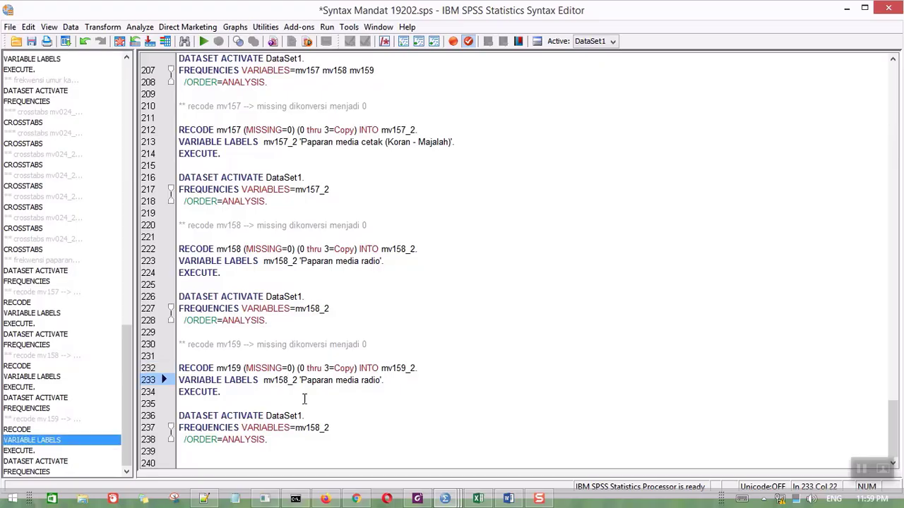
pyautogui.press('BackSpace')
pyautogui.write('9')
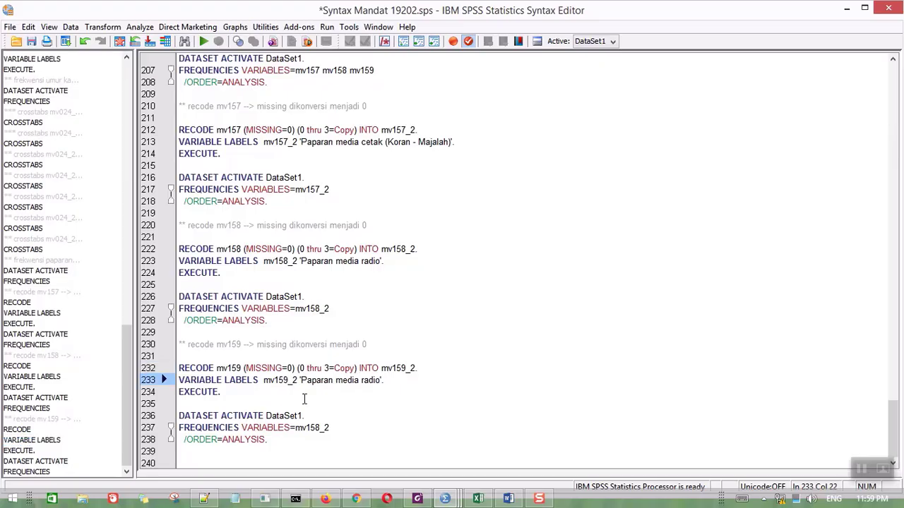
pyautogui.doubleClick(370, 382)
pyautogui.write('televisi')
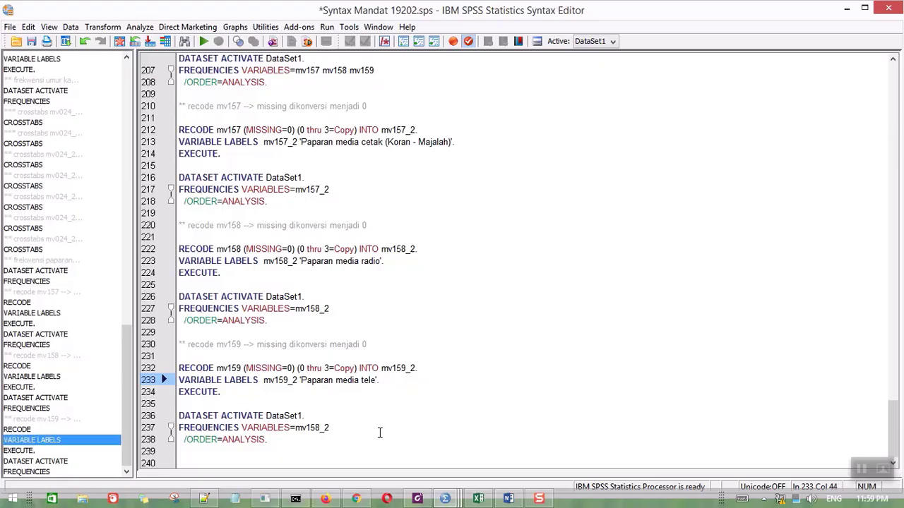
pyautogui.click(321, 429)
pyautogui.press('BackSpace')
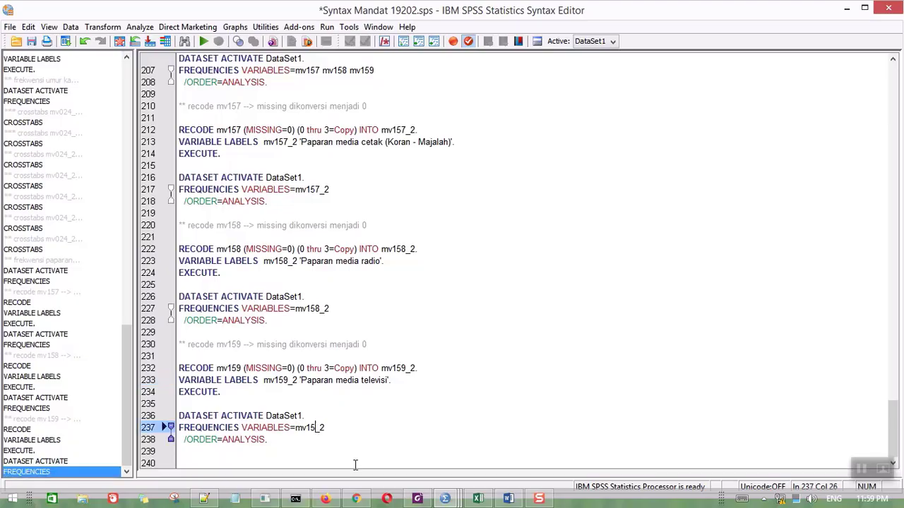
pyautogui.write('9')
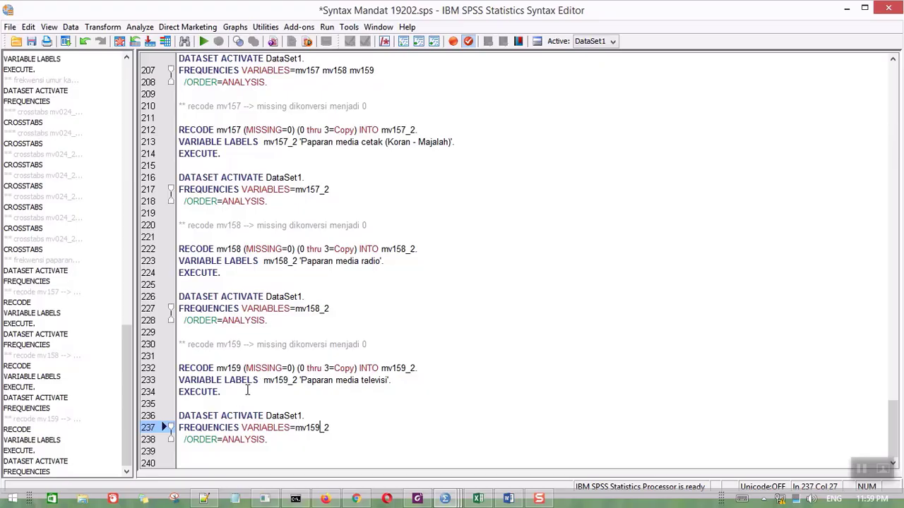
# Step: Run only the mv159 recode, label and frequencies commands, and check the resulting statistics and frequency tables for television exposure
pyautogui.moveTo(281, 439); pyautogui.dragTo(178, 367)
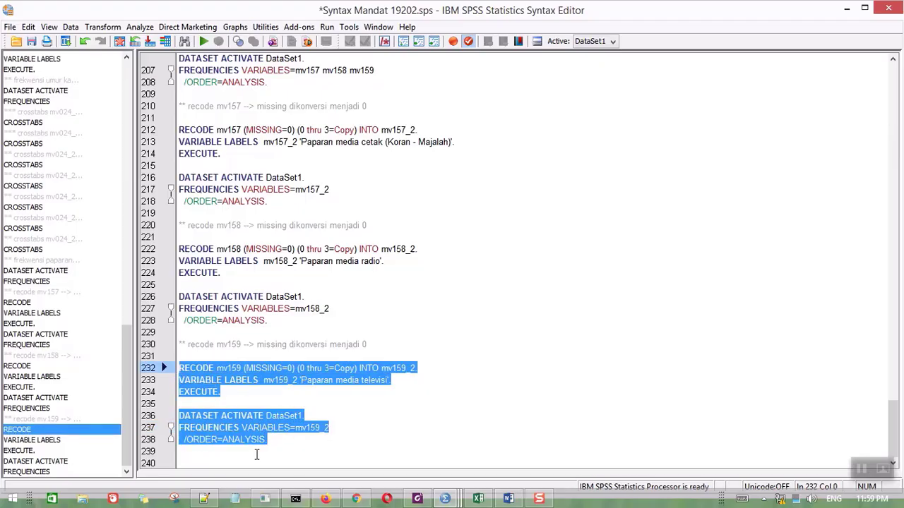
pyautogui.rightClick(212, 371)
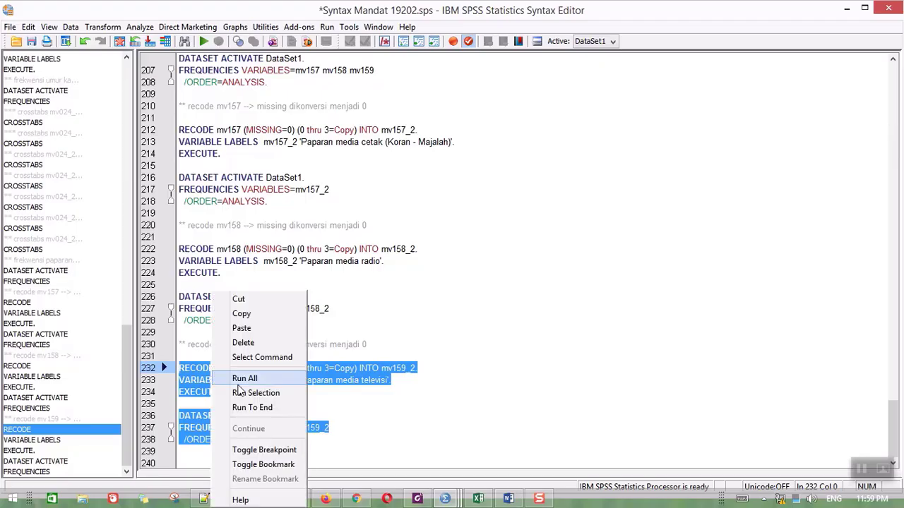
pyautogui.click(233, 392)
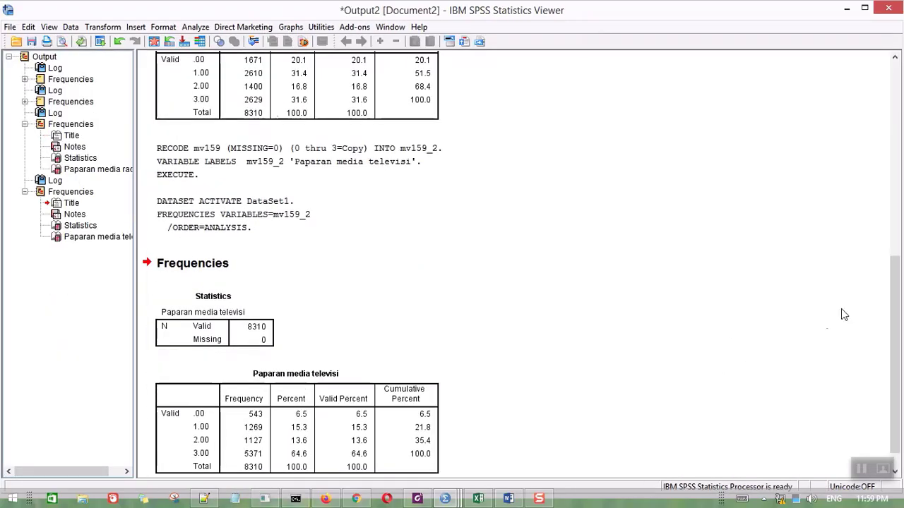
pyautogui.scroll(-1, 895, 353)
pyautogui.click(325, 417)
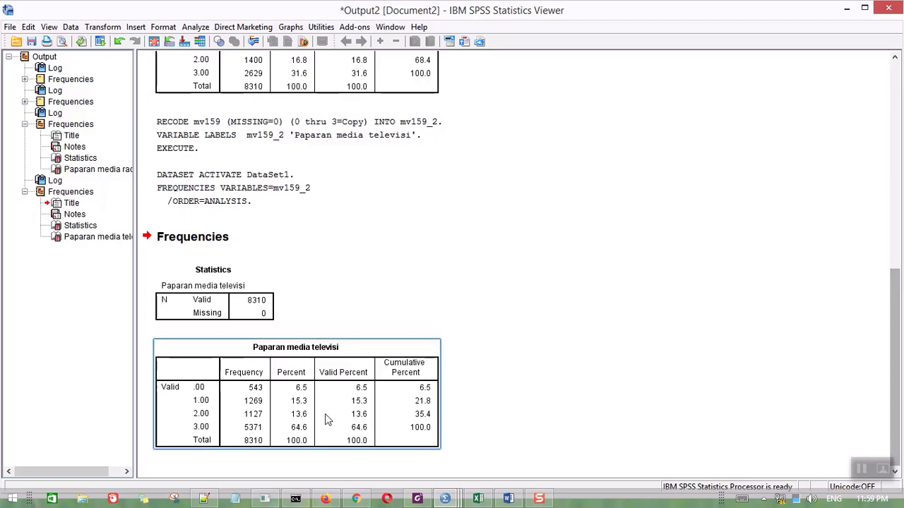
pyautogui.click(211, 321)
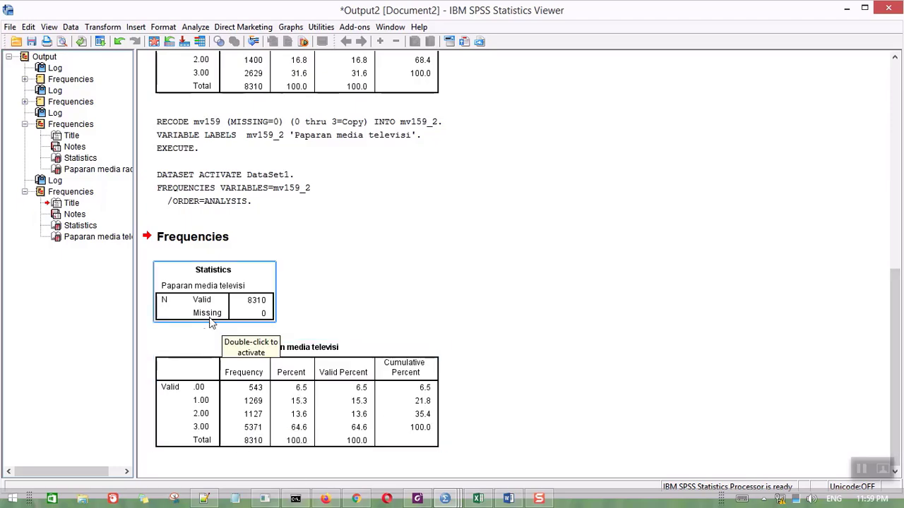
pyautogui.click(367, 467)
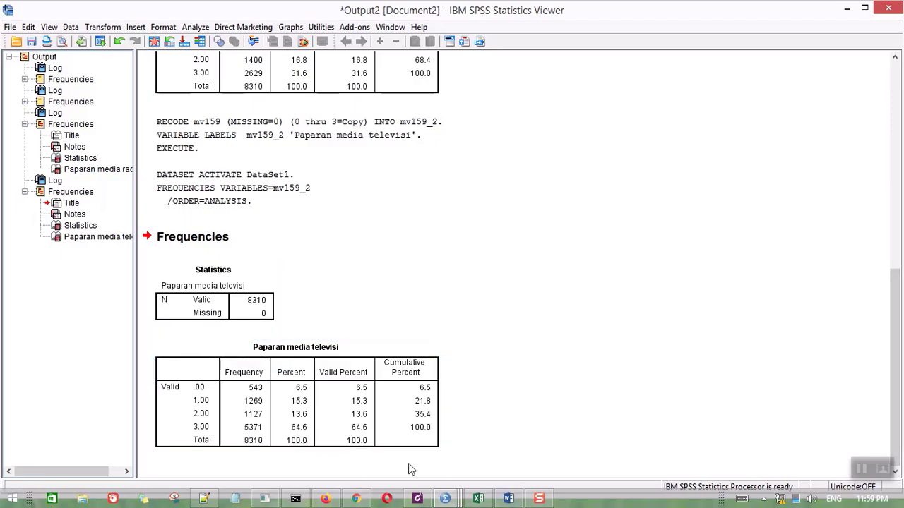
# Step: In the IDMR41FL.SAV data editor, set mv159_2 to 0 decimals and a width of 1
pyautogui.click(446, 499)
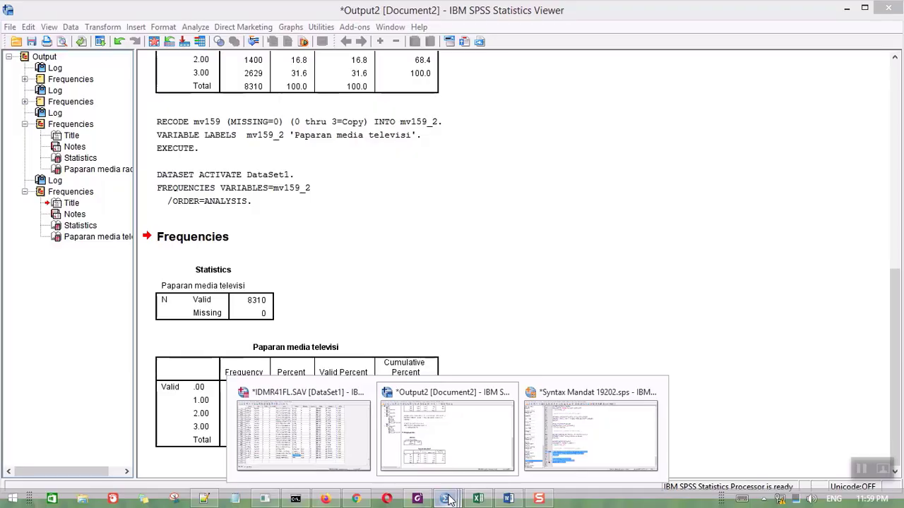
pyautogui.click(311, 449)
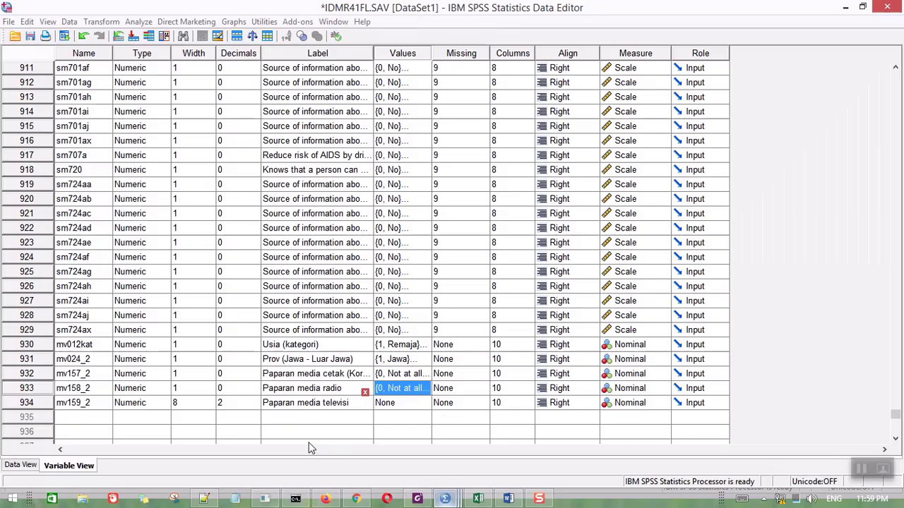
pyautogui.doubleClick(254, 407)
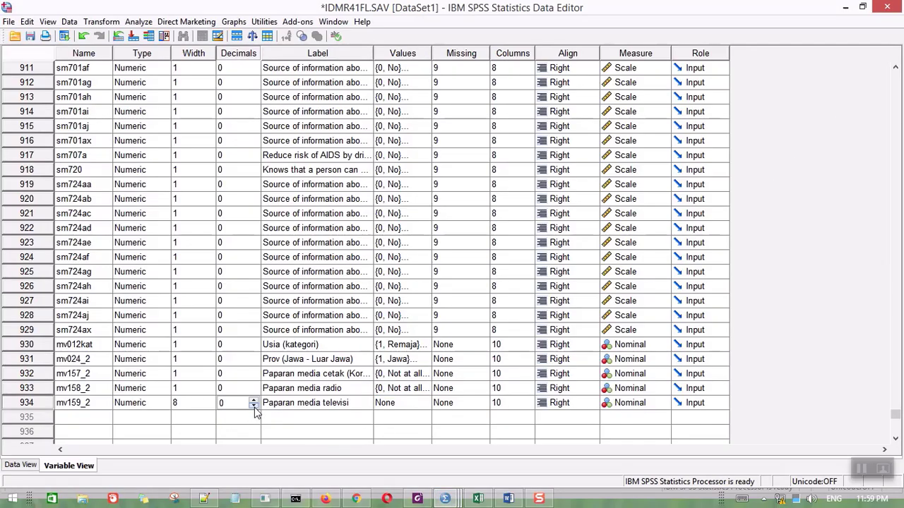
pyautogui.click(197, 407)
pyautogui.write('1')
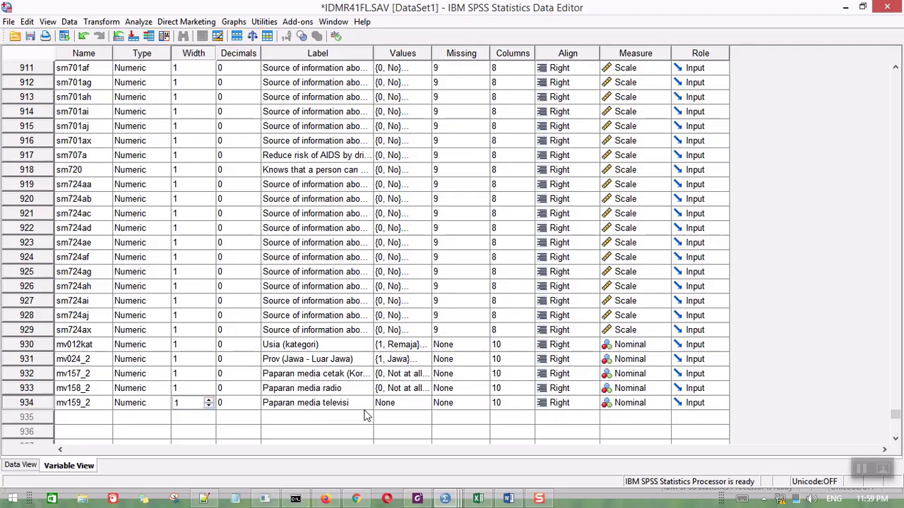
# Step: Copy the value labels of mv158_2 to mv159_2
pyautogui.click(410, 391)
pyautogui.rightClick(418, 389)
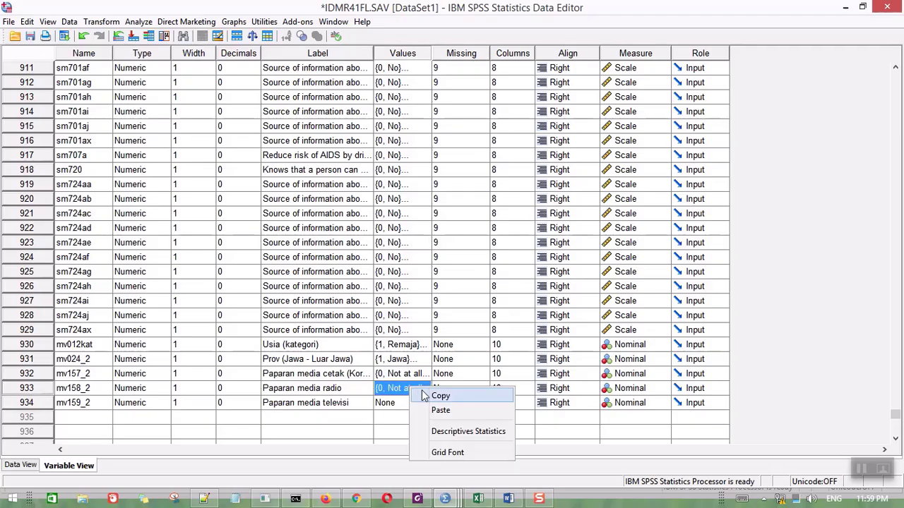
pyautogui.click(434, 398)
pyautogui.click(415, 404)
pyautogui.rightClick(417, 406)
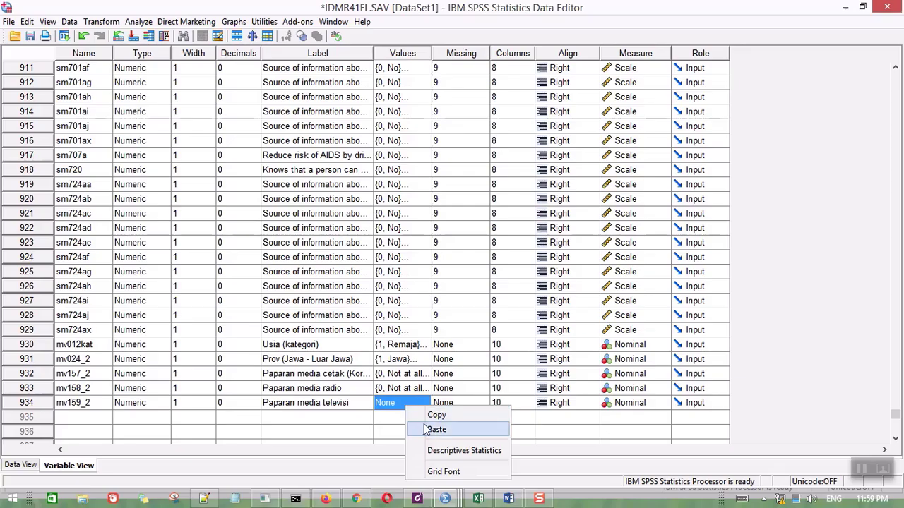
pyautogui.click(426, 429)
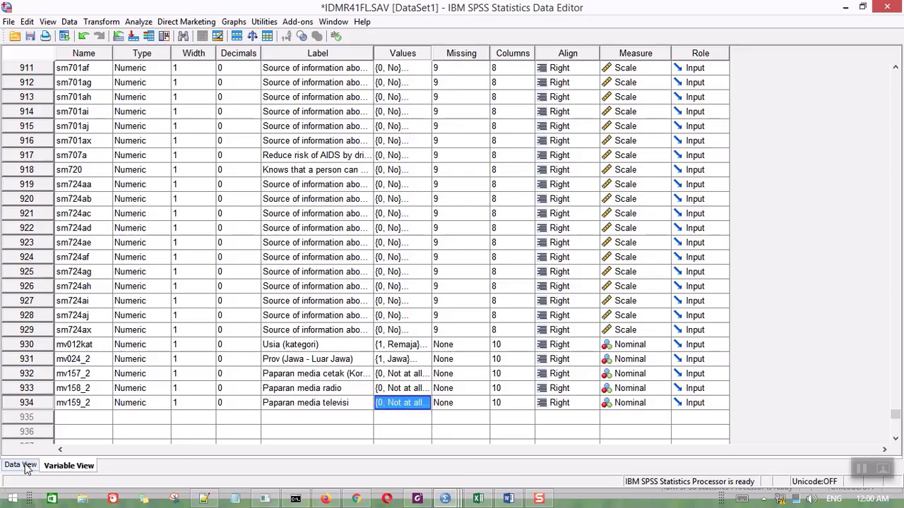
# Step: Switch to the Excel workbook kamus data pria sdki 2002.xlsx and review the composite variable work steps in G51:G55 of Sheet2
pyautogui.moveTo(454, 504)
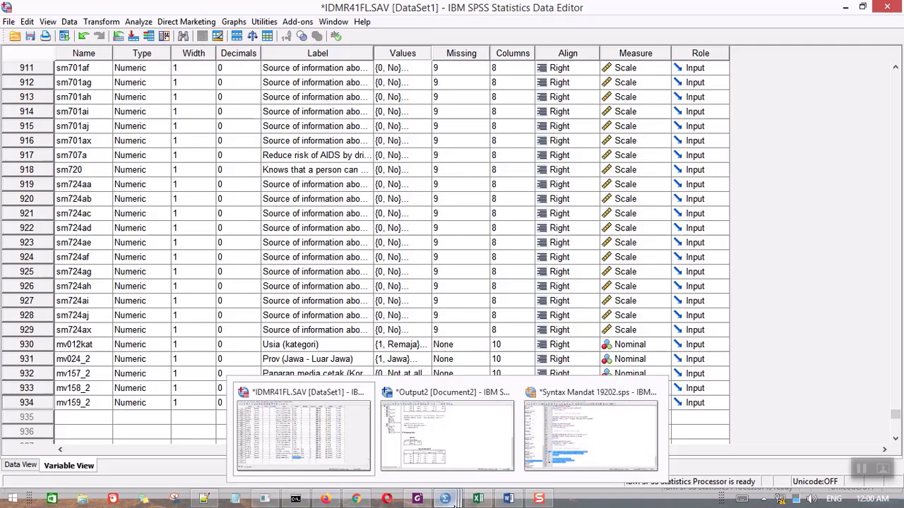
pyautogui.click(478, 498)
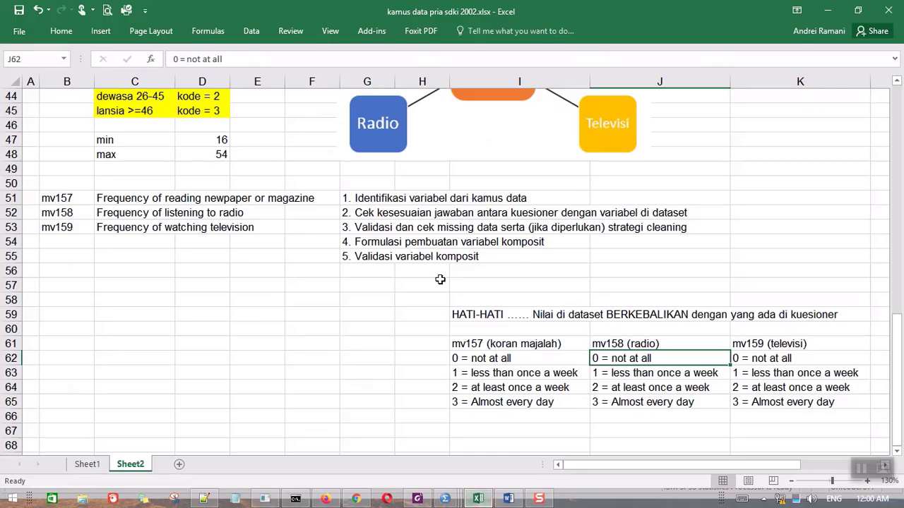
pyautogui.click(404, 214)
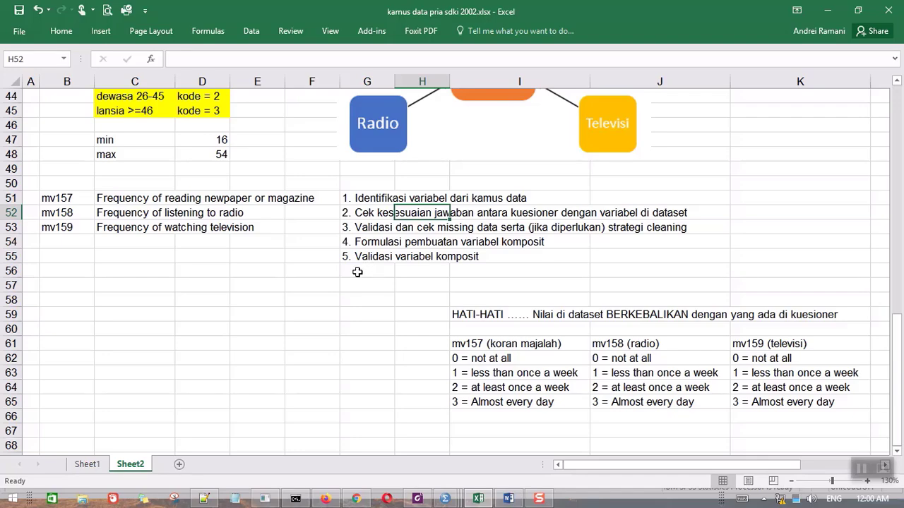
pyautogui.click(373, 227)
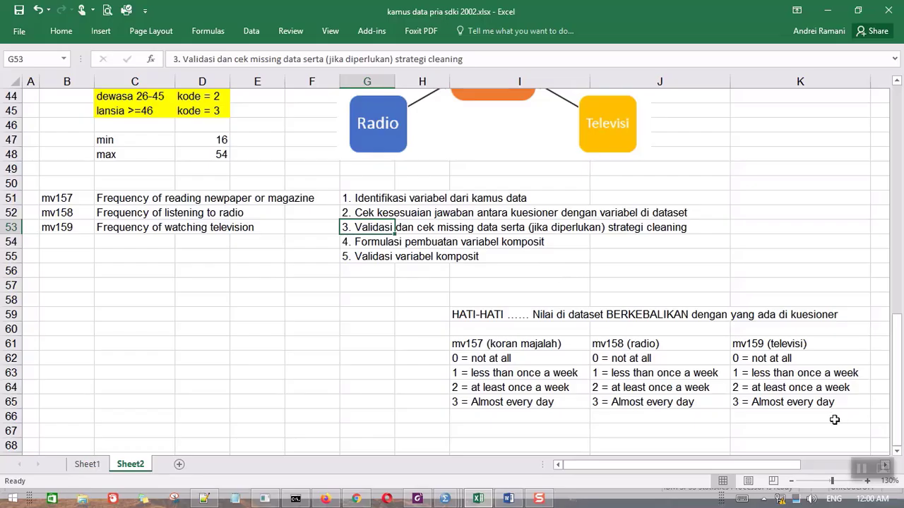
pyautogui.click(861, 467)
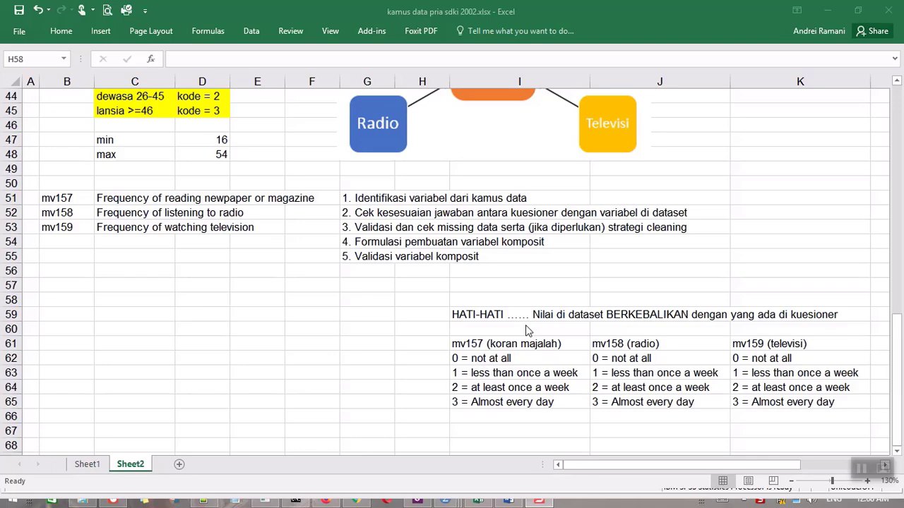
# Step: Fill the mv157 (koran majalah) code list in I61:I65 with yellow
pyautogui.click(900, 343)
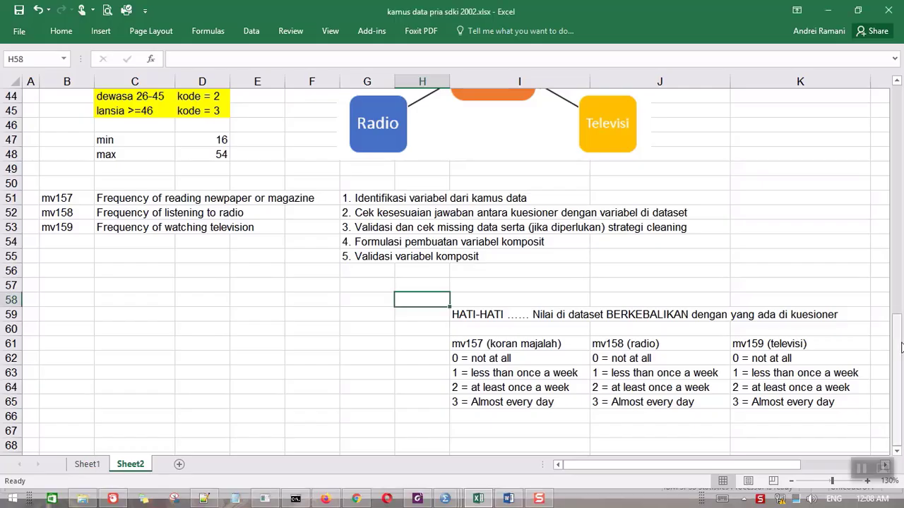
pyautogui.moveTo(900, 344)
pyautogui.mouseDown()
pyautogui.moveTo(899, 291)
pyautogui.moveTo(901, 351)
pyautogui.mouseUp()
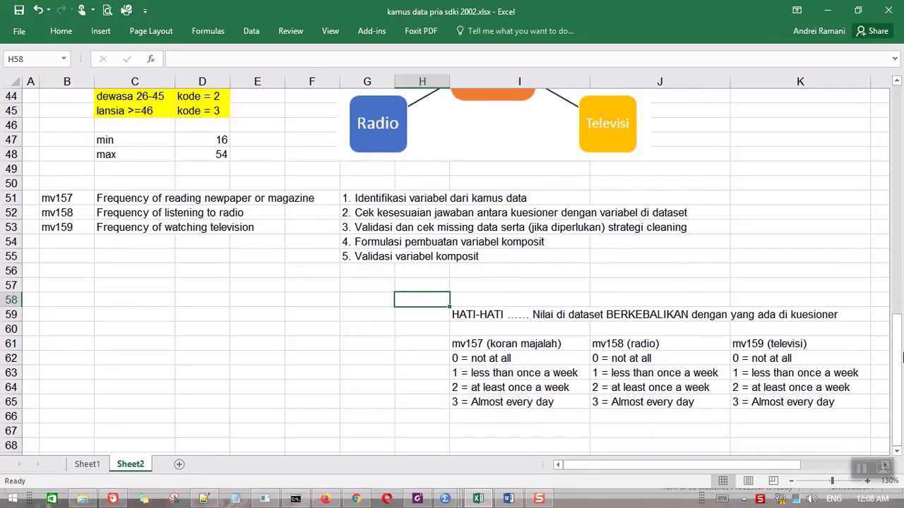
pyautogui.click(898, 451)
pyautogui.scroll(-2, 897, 451)
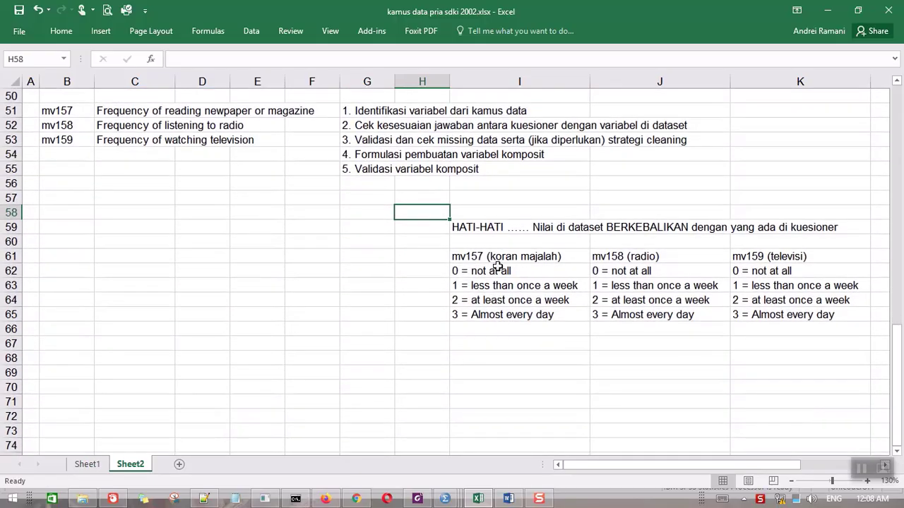
pyautogui.click(488, 259)
pyautogui.moveTo(515, 259); pyautogui.dragTo(510, 317)
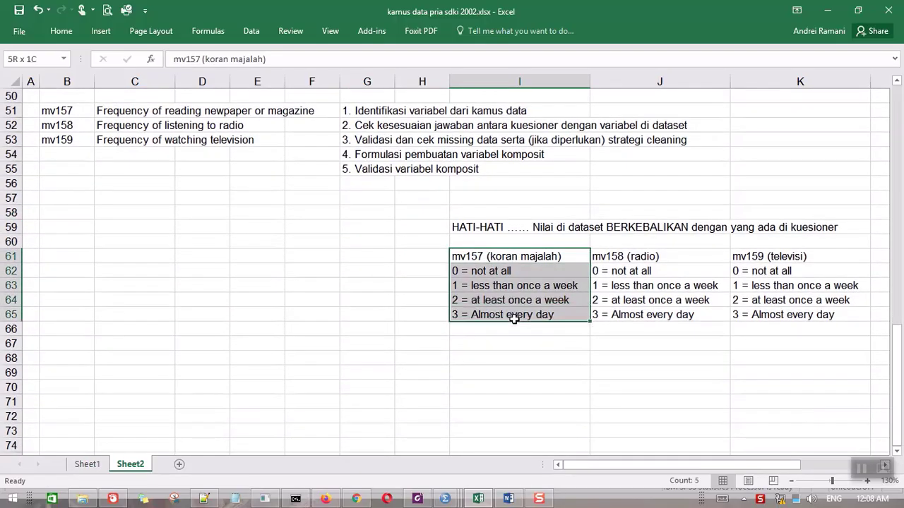
pyautogui.click(57, 32)
pyautogui.click(201, 75)
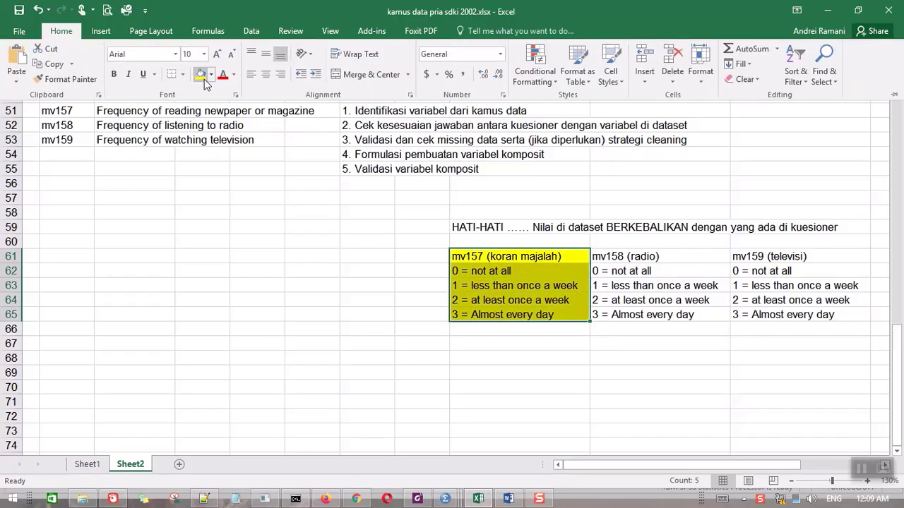
# Step: Fill the mv158 (radio) code list in J61:J65 with orange
pyautogui.click(624, 250)
pyautogui.moveTo(626, 256); pyautogui.dragTo(632, 318)
pyautogui.click(61, 31)
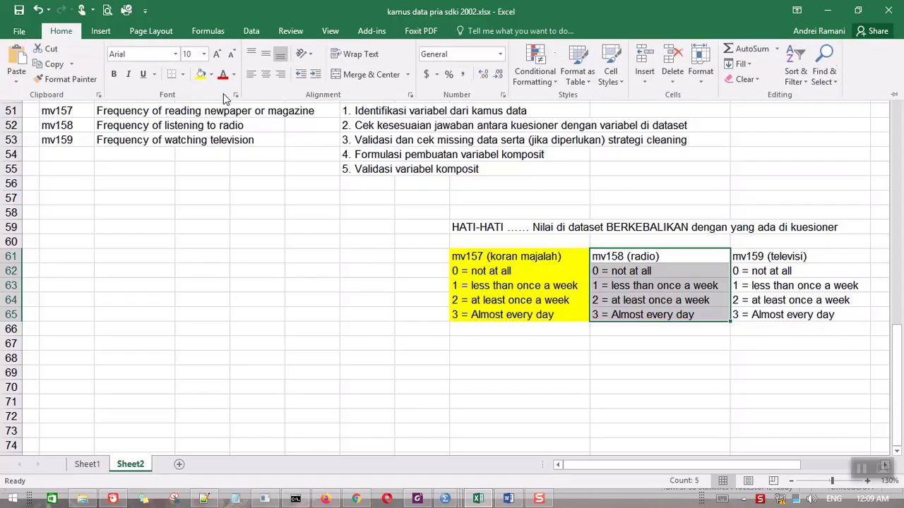
pyautogui.click(211, 75)
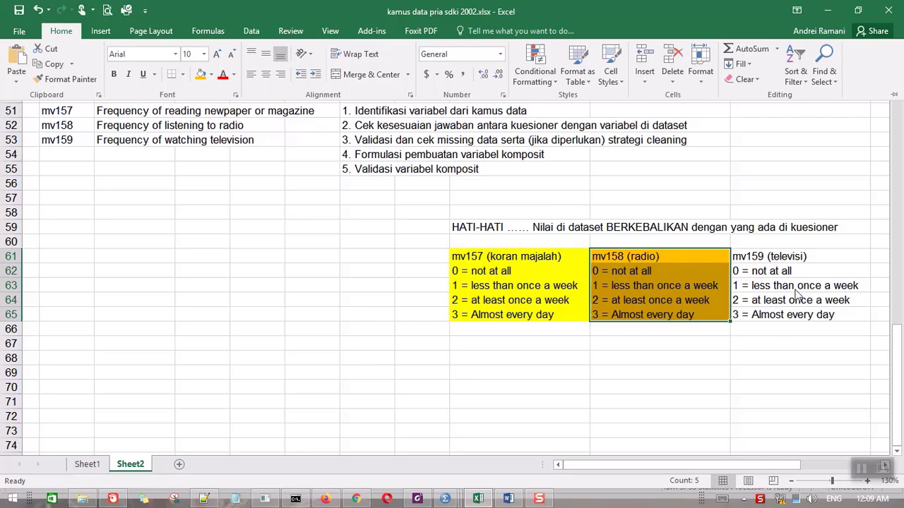
# Step: Fill the mv159 (televisi) code list in K61:K65 with light green
pyautogui.click(792, 264)
pyautogui.click(784, 257)
pyautogui.moveTo(785, 257); pyautogui.dragTo(791, 315)
pyautogui.click(72, 34)
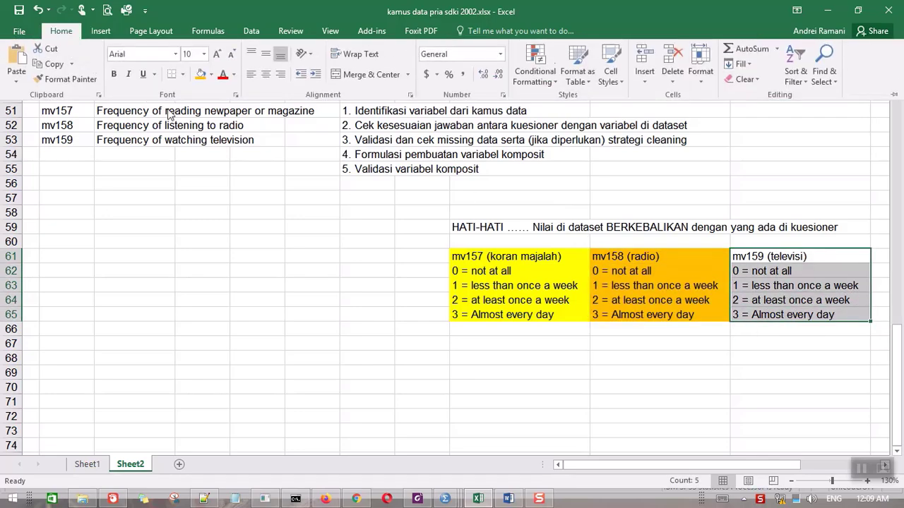
pyautogui.click(211, 74)
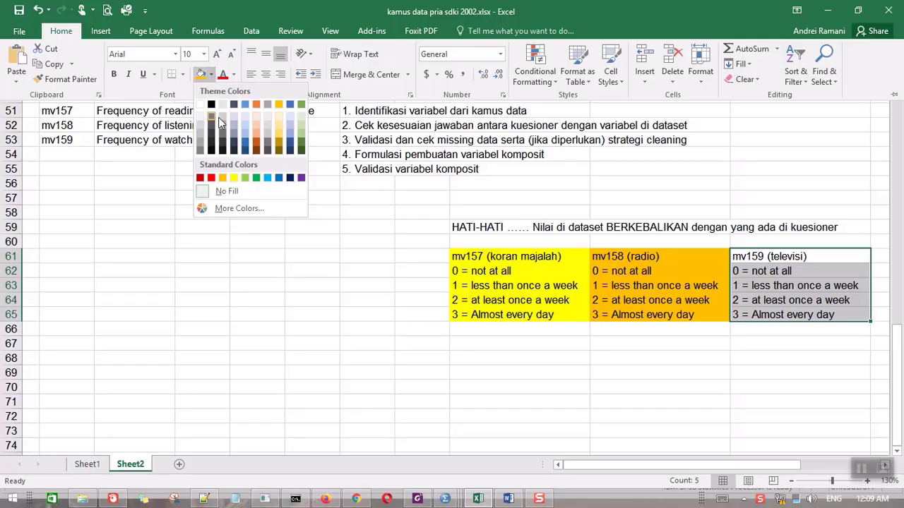
pyautogui.click(246, 179)
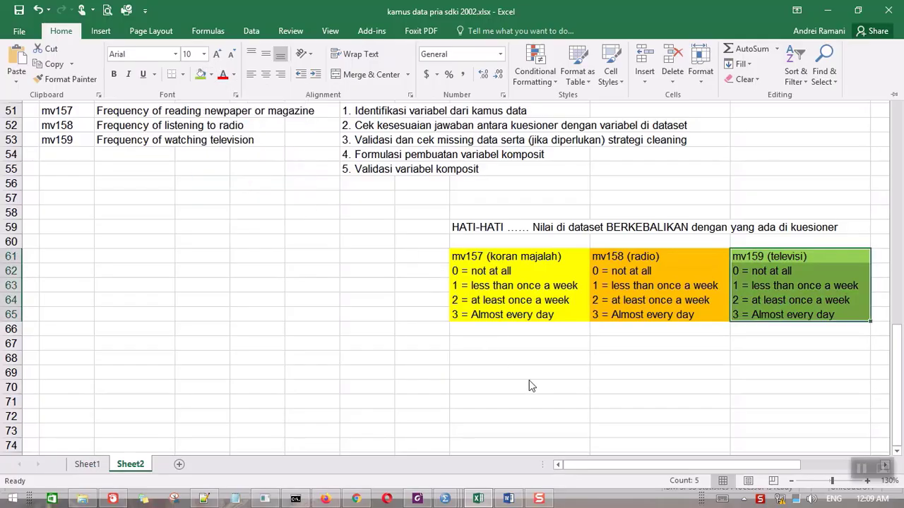
# Step: Enter 'jawaban resp' in I67 and 'nilai minimal' in I68, with the value 0 in J68
pyautogui.click(516, 360)
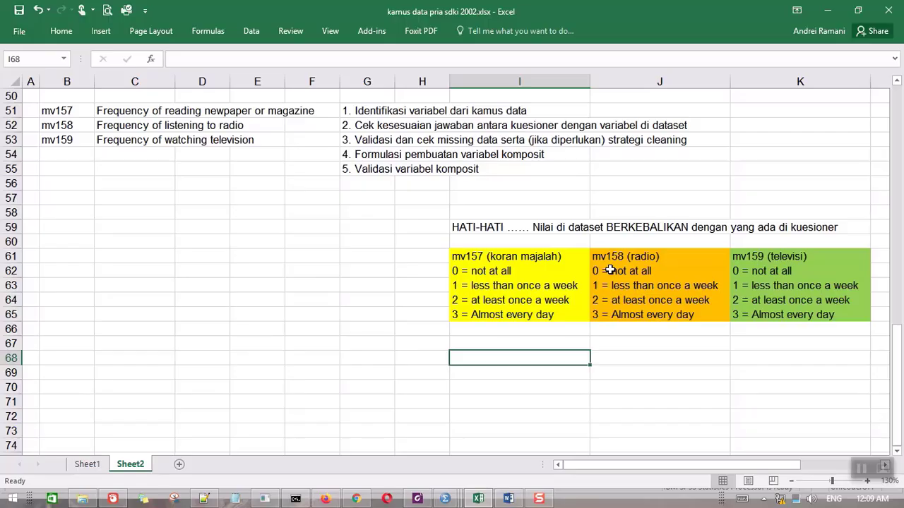
pyautogui.click(540, 343)
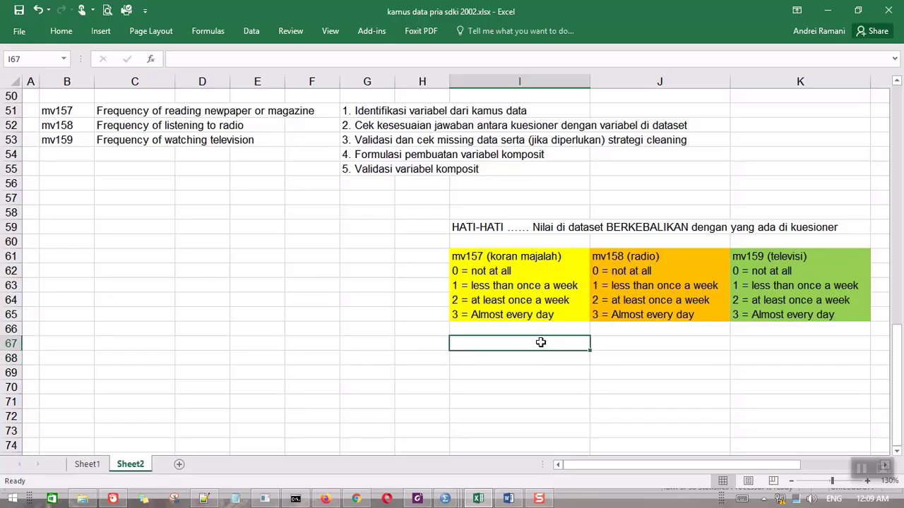
pyautogui.write('jawa')
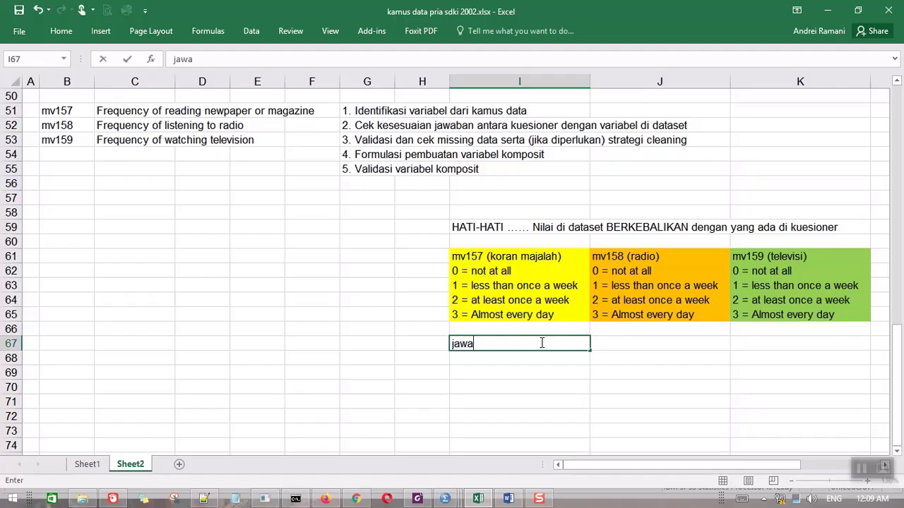
pyautogui.write('ban resp')
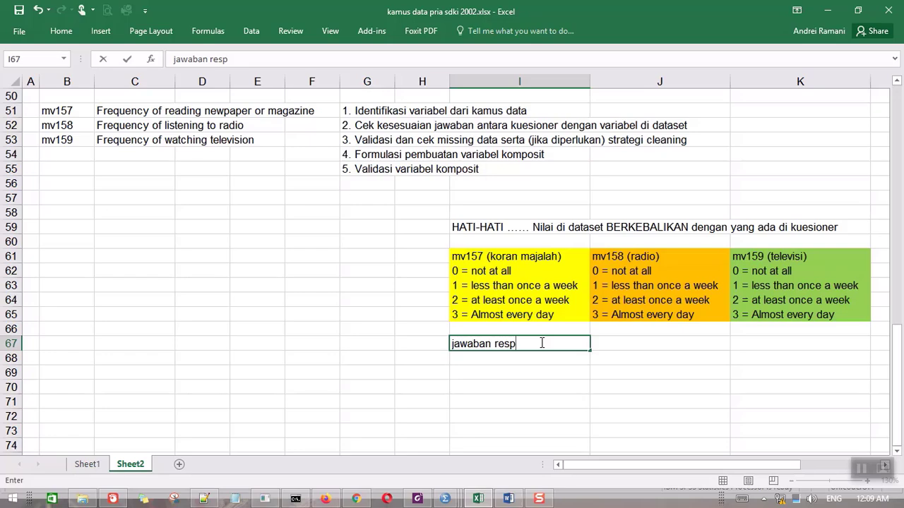
pyautogui.press('Return')
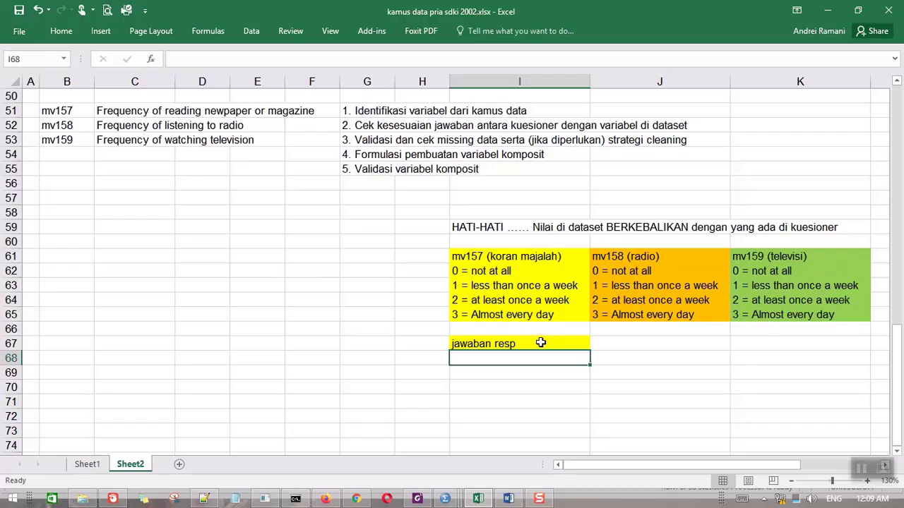
pyautogui.write('nil')
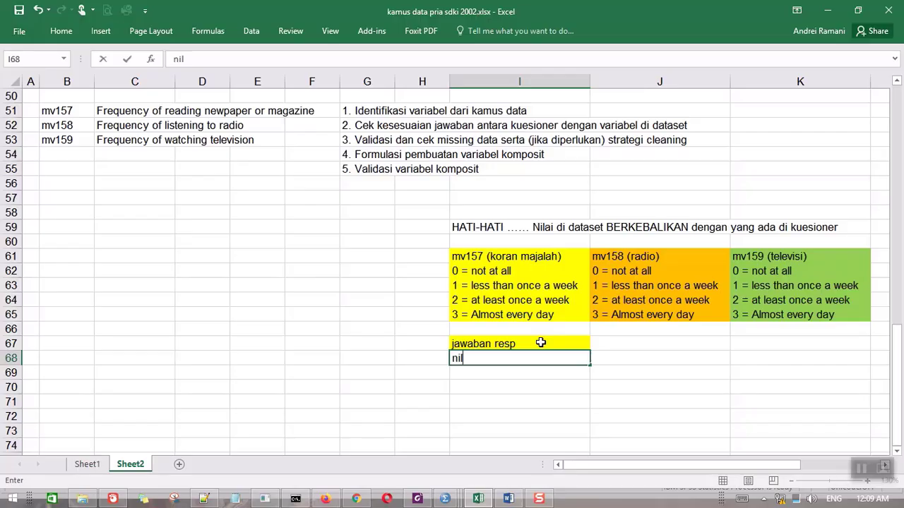
pyautogui.write('ai minimal')
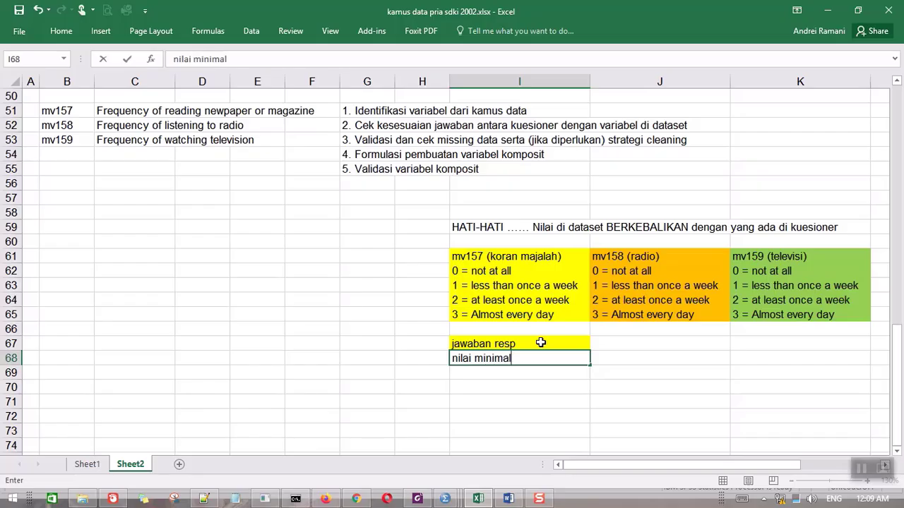
pyautogui.press('Tab')
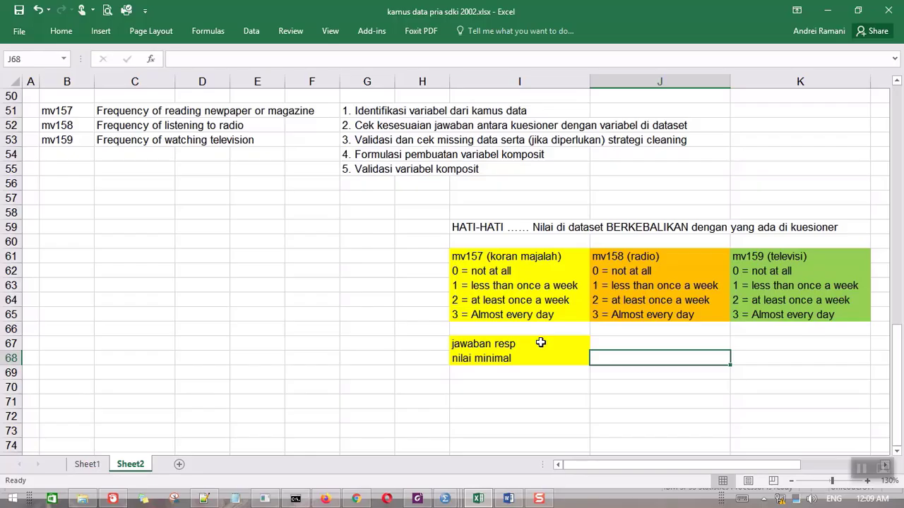
pyautogui.write('0')
pyautogui.press('Return')
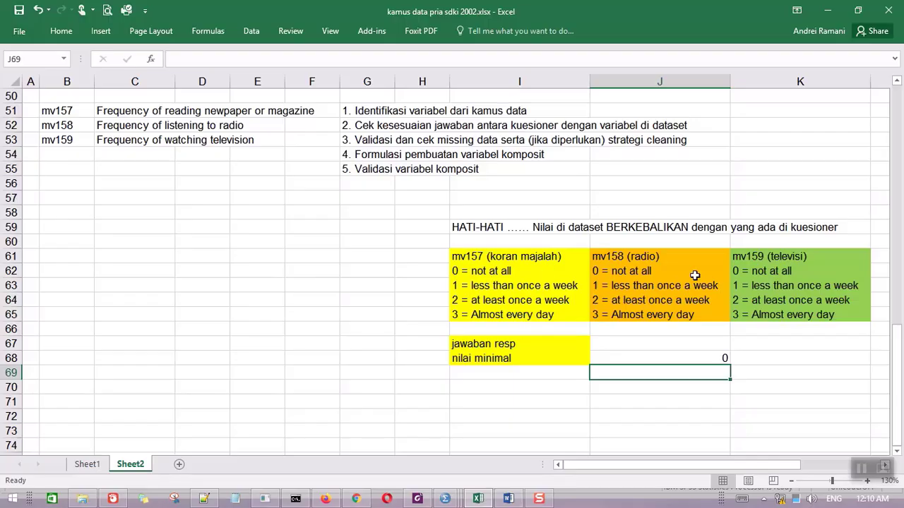
# Step: Enter the label 'nilai maksimal' in I69 and the value 9 in J69
pyautogui.click(537, 371)
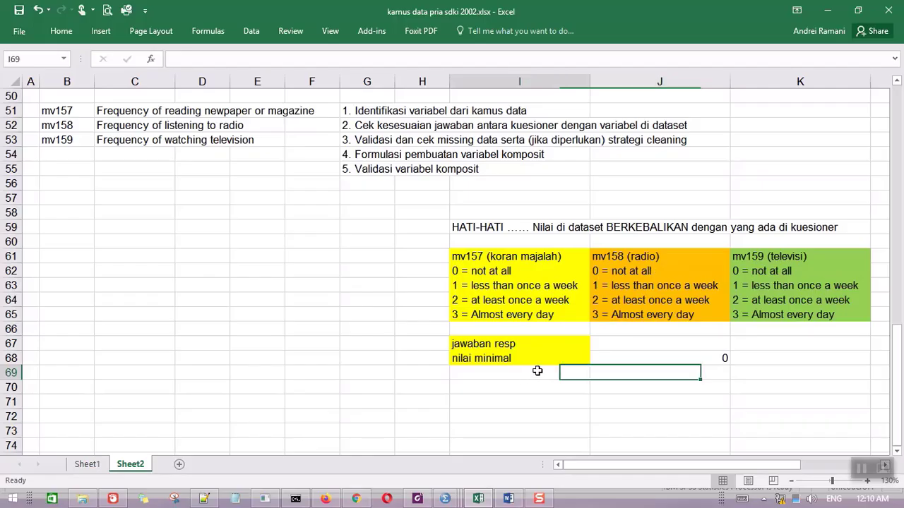
pyautogui.write('nilai')
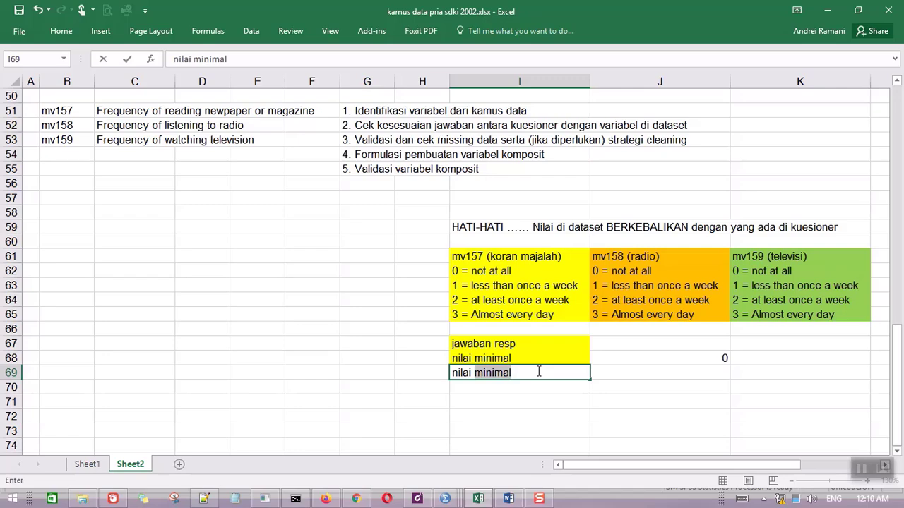
pyautogui.write(' mak')
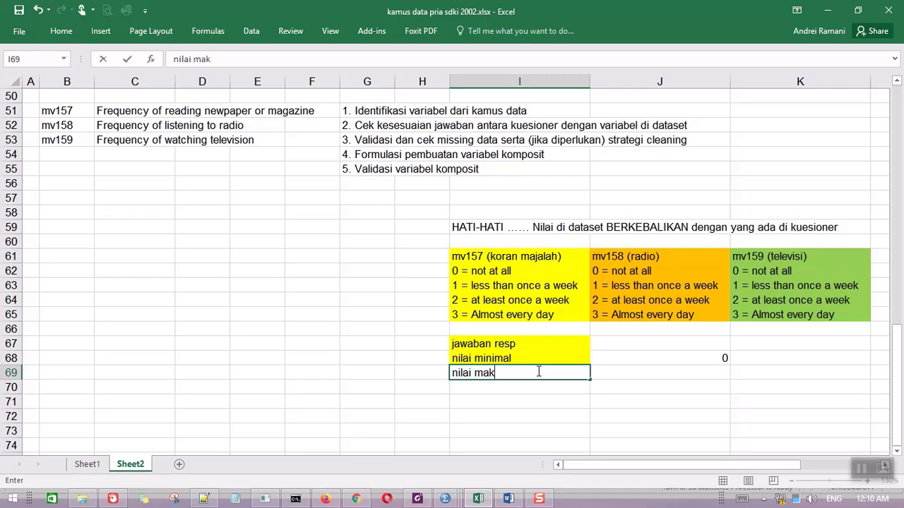
pyautogui.write('simal')
pyautogui.press('Tab')
pyautogui.press('Tab')
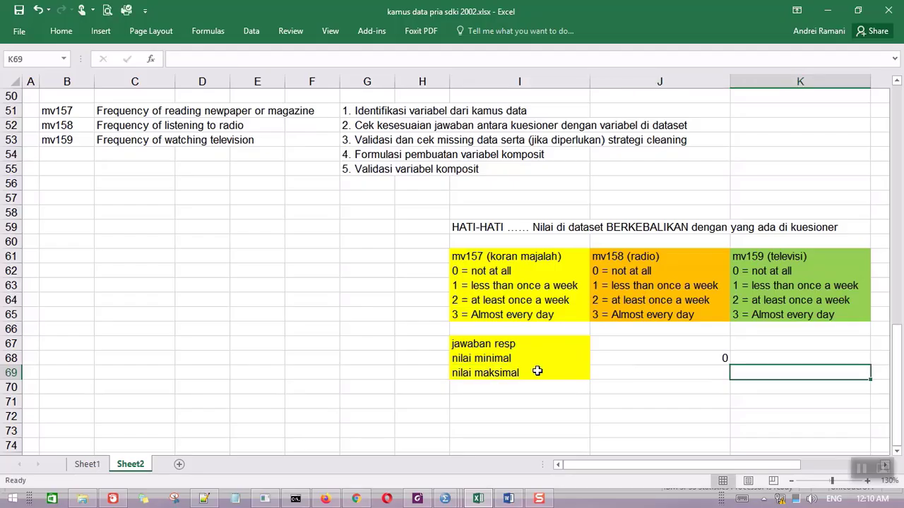
pyautogui.press('Left')
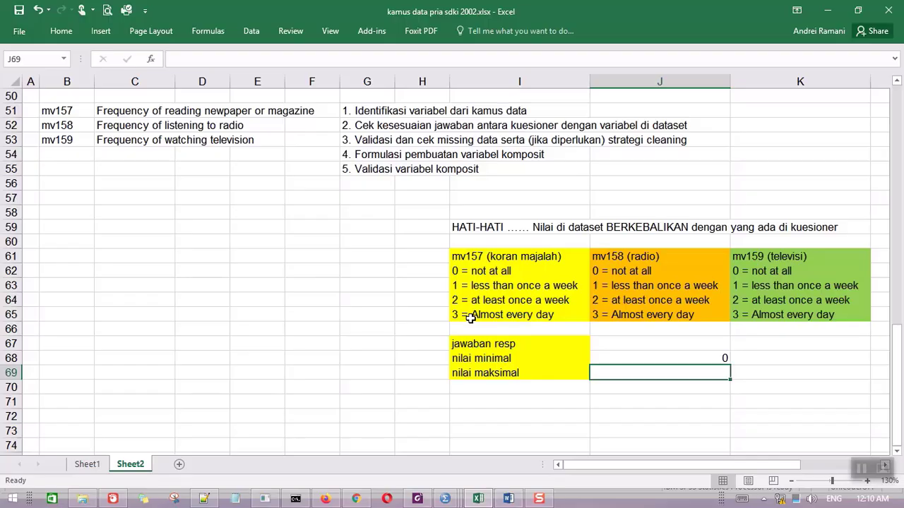
pyautogui.click(667, 358)
pyautogui.click(666, 371)
pyautogui.write('9')
pyautogui.press('Return')
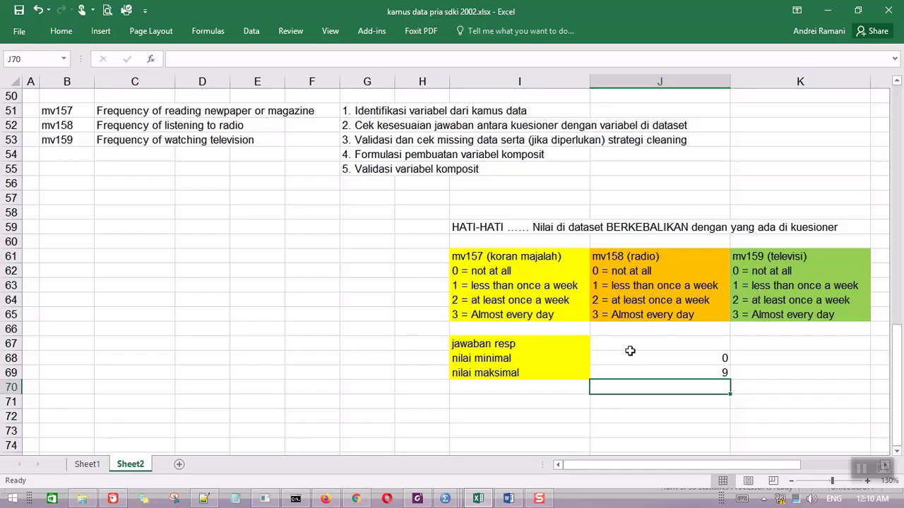
# Step: Examine the minimum and maximum scores in J68:J69 together with the Paparan Media diagram higher up the sheet
pyautogui.moveTo(721, 359); pyautogui.dragTo(720, 371)
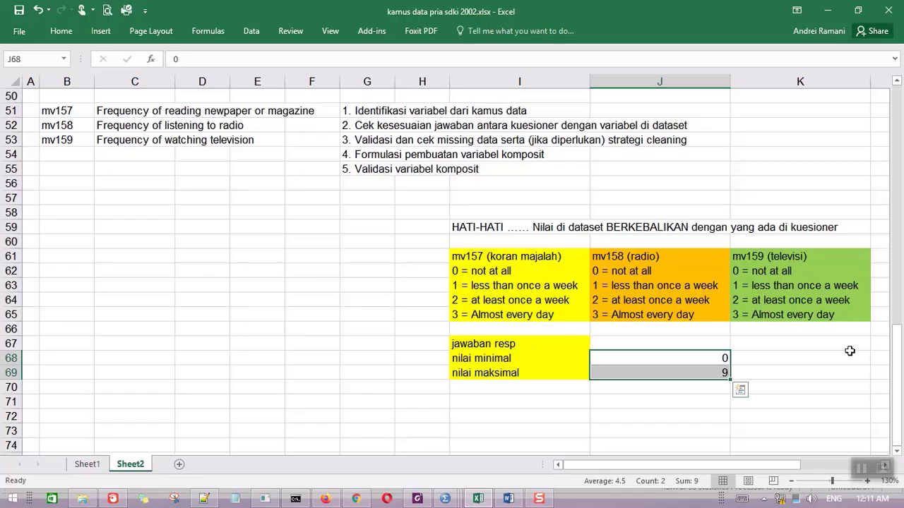
pyautogui.moveTo(898, 401); pyautogui.dragTo(901, 311)
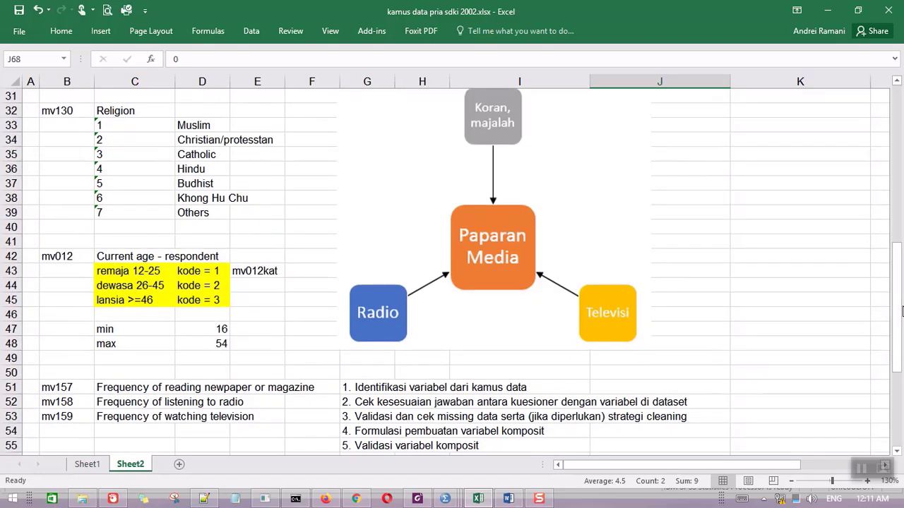
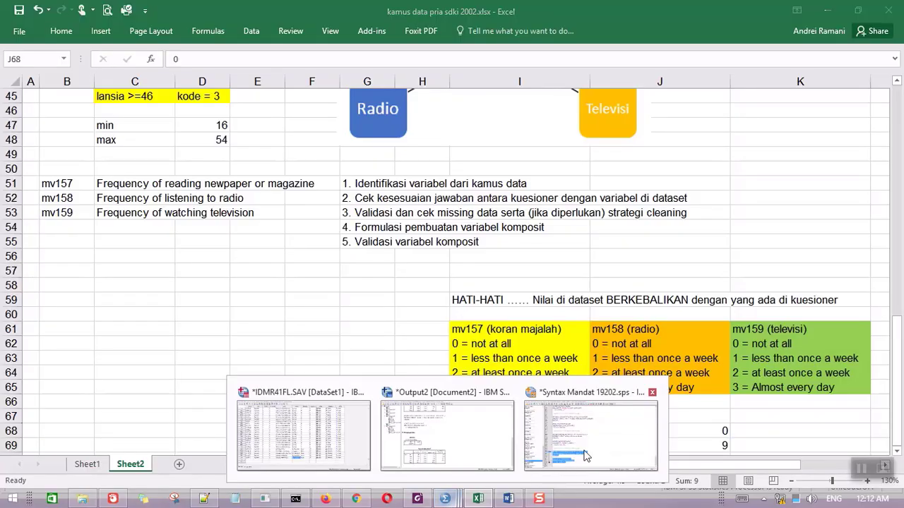
# Step: Look over the mv157, mv158 and mv159 recode commands in the SPSS syntax Syntax Mandat 19202.sps, and return to the Excel workbook
pyautogui.click(591, 433)
pyautogui.click(254, 463)
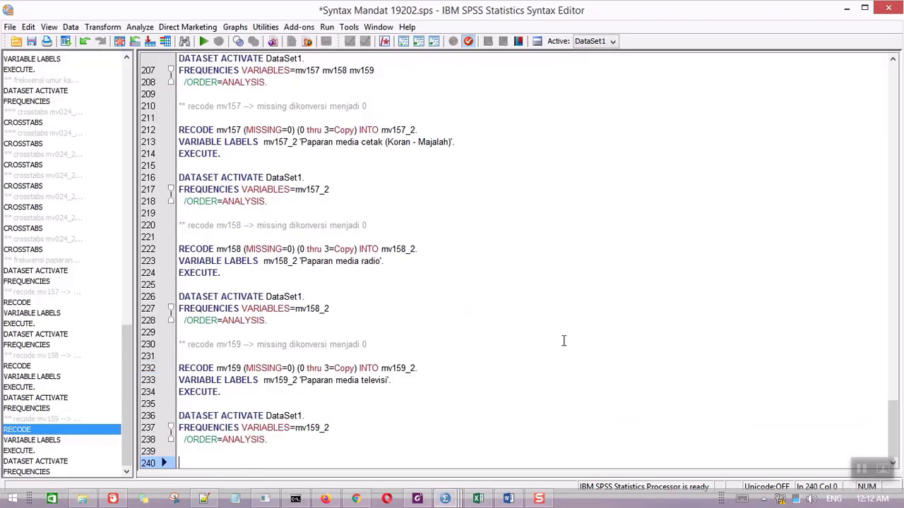
pyautogui.click(847, 8)
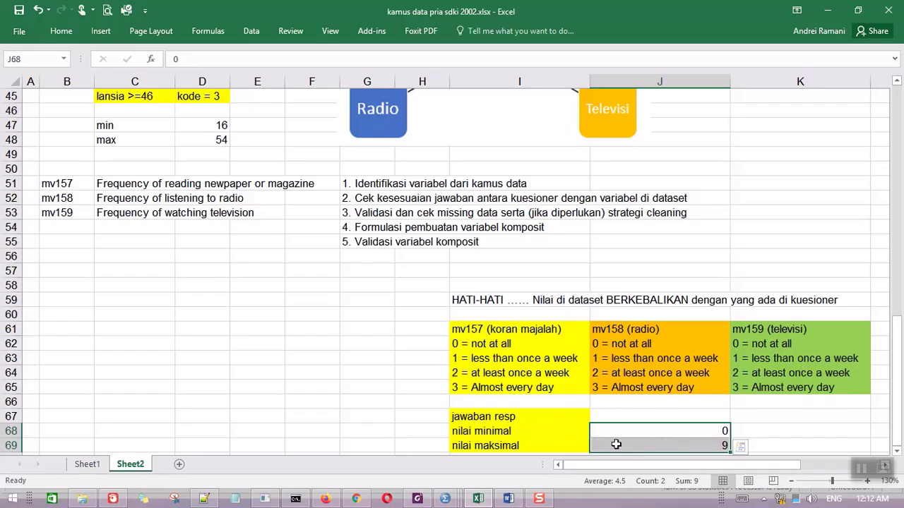
pyautogui.click(545, 431)
pyautogui.click(545, 448)
pyautogui.moveTo(622, 449); pyautogui.dragTo(631, 429)
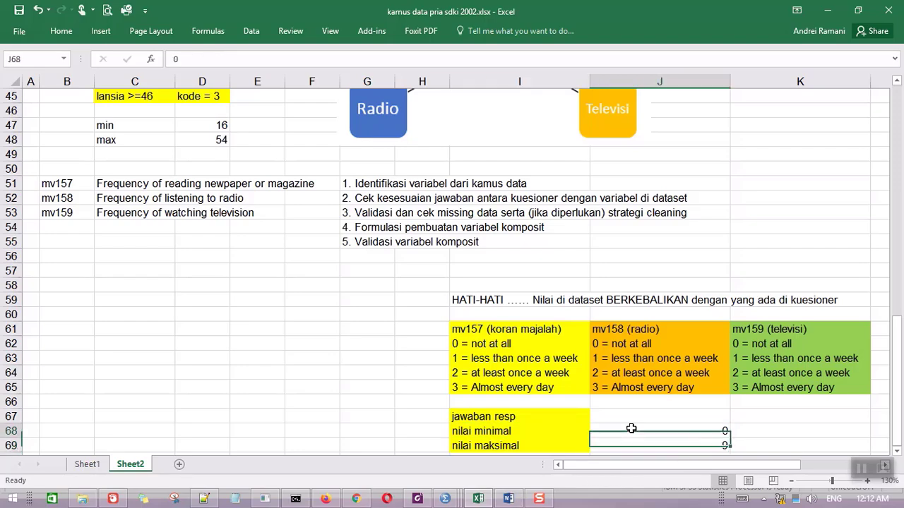
pyautogui.click(631, 429)
# Step: Switch to the SPSS dataset IDMR41FL.SAV and start a Compute Variable command with pmedia as the target variable
pyautogui.click(451, 499)
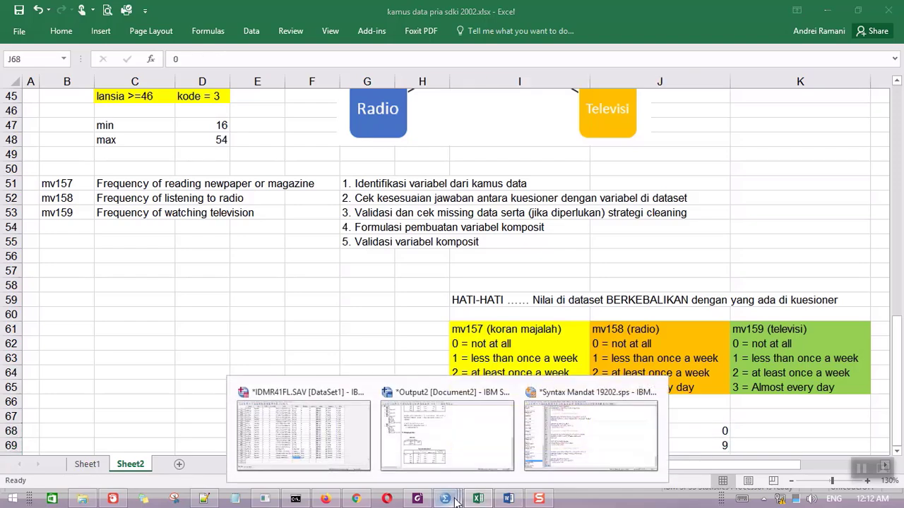
pyautogui.click(360, 392)
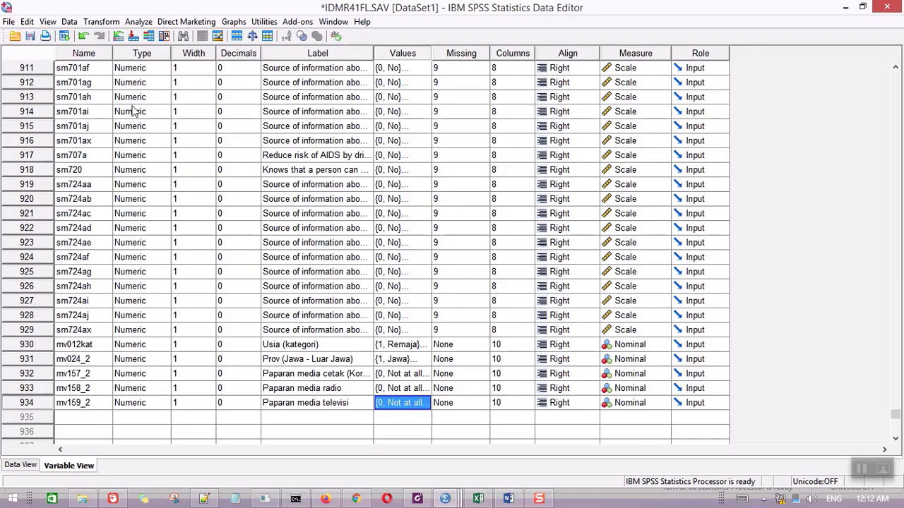
pyautogui.click(120, 24)
pyautogui.click(124, 35)
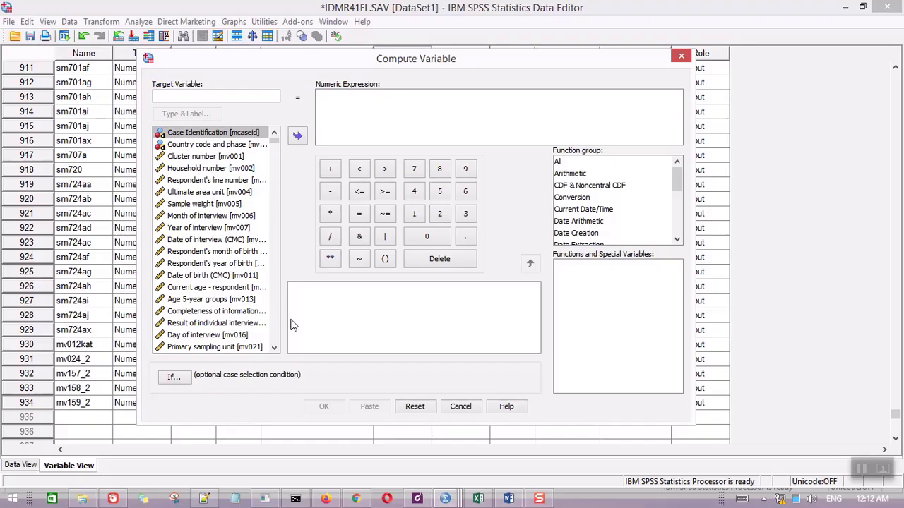
pyautogui.moveTo(307, 65); pyautogui.dragTo(480, 110)
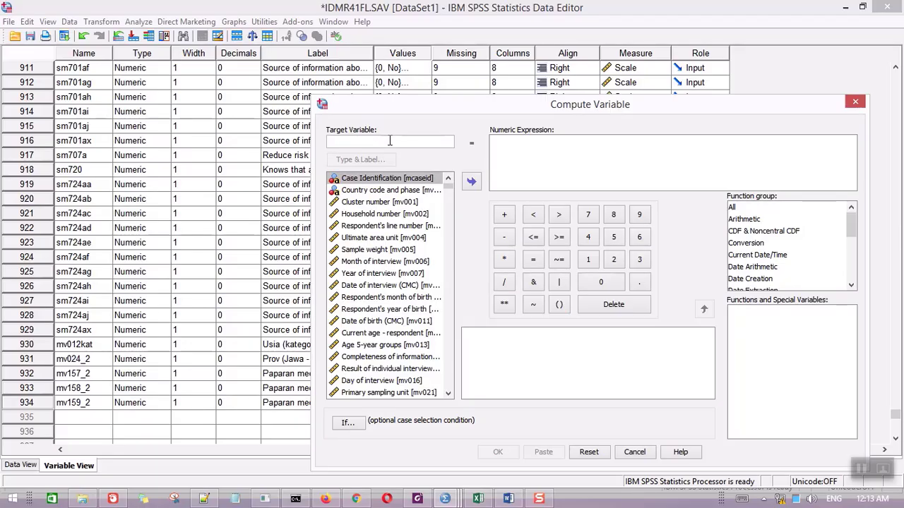
pyautogui.write('pmedia')
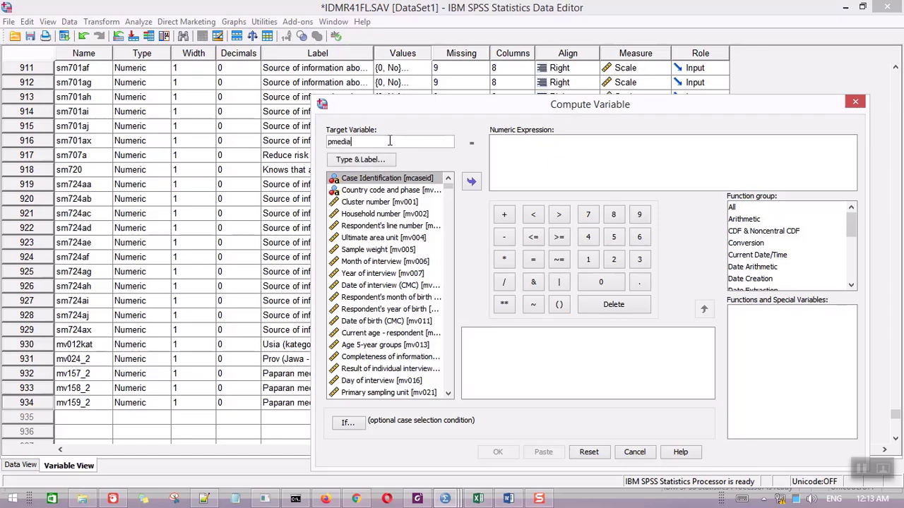
# Step: Give the target variable pmedia the label 'Paparan media', keeping its type numeric
pyautogui.click(354, 168)
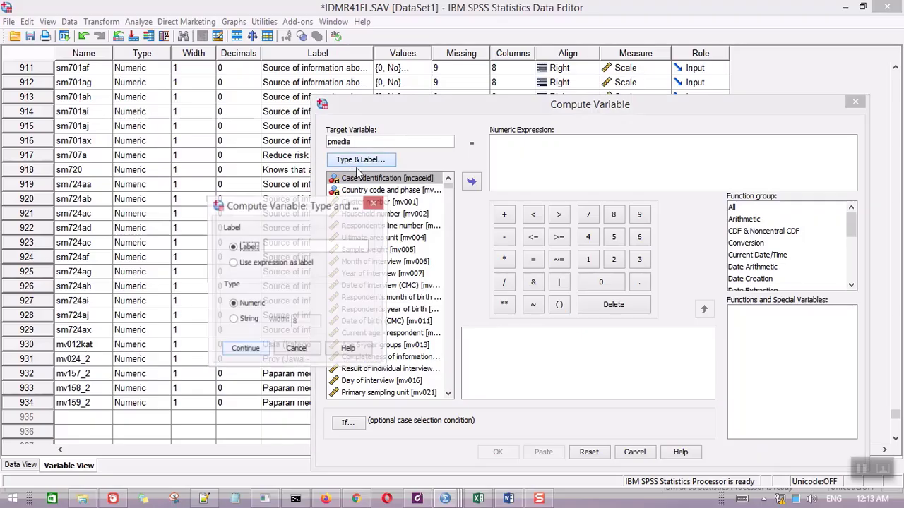
pyautogui.click(289, 245)
pyautogui.write('Paparan media')
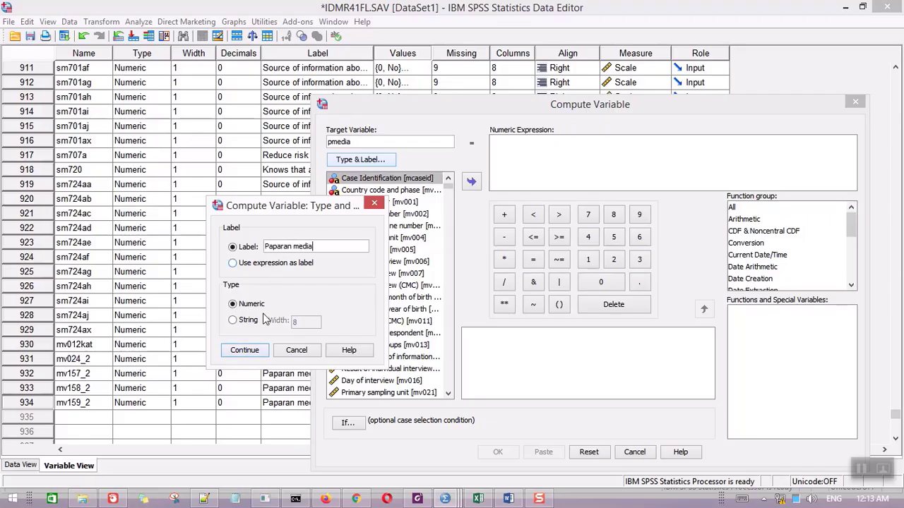
pyautogui.click(260, 350)
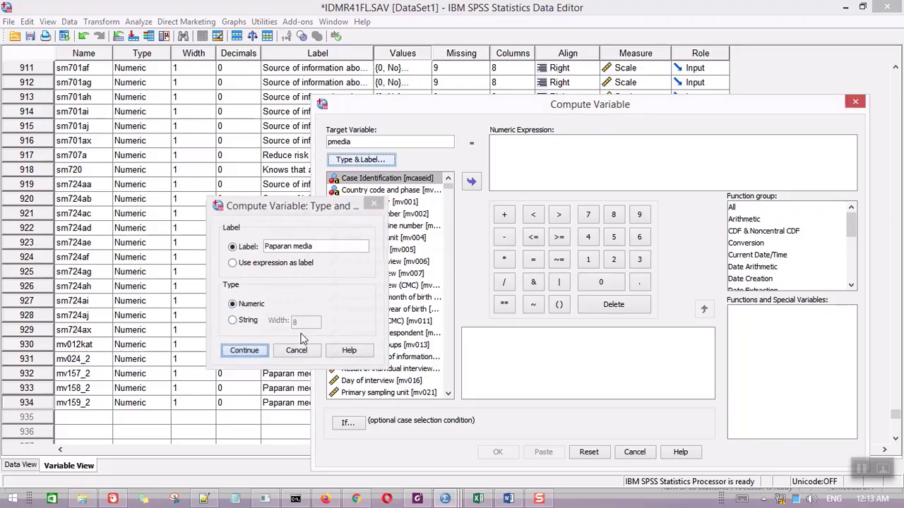
# Step: Set the numeric expression for pmedia to mv157_2 + mv158_2+mv159_2 and paste the command into the syntax file
pyautogui.click(516, 150)
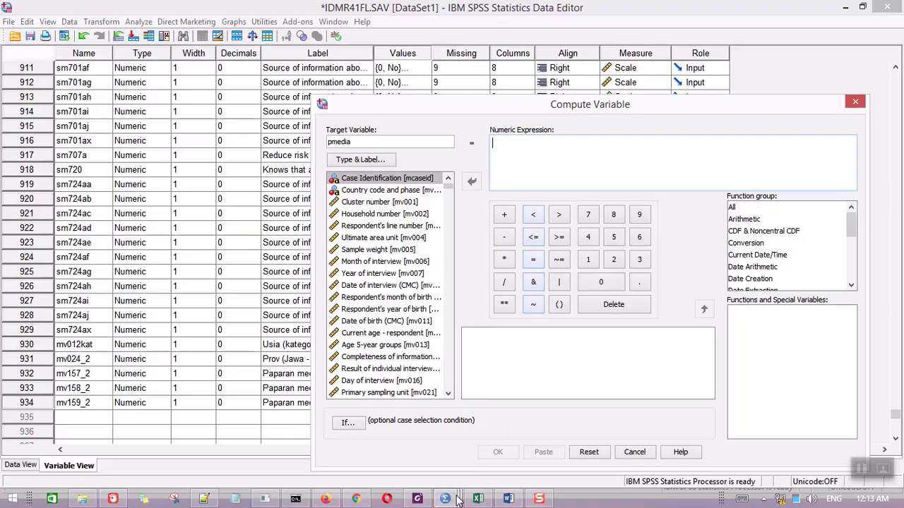
pyautogui.moveTo(452, 501)
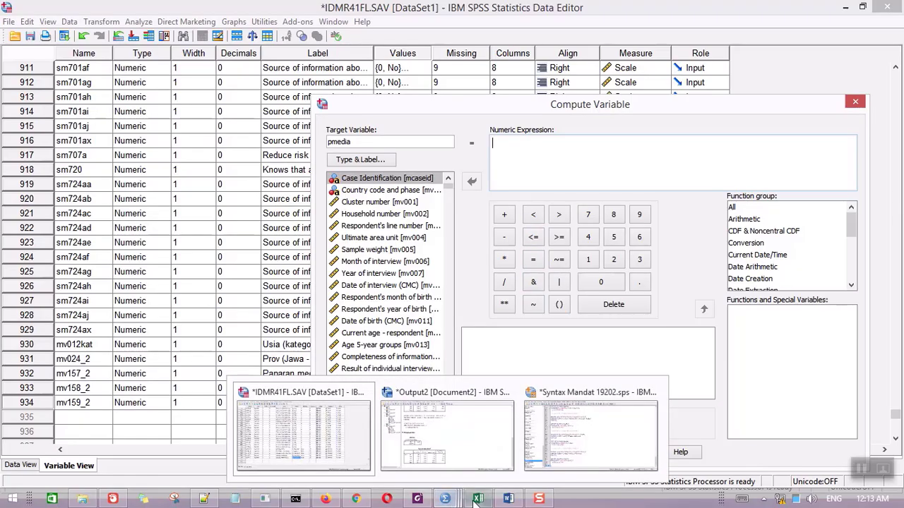
pyautogui.click(478, 498)
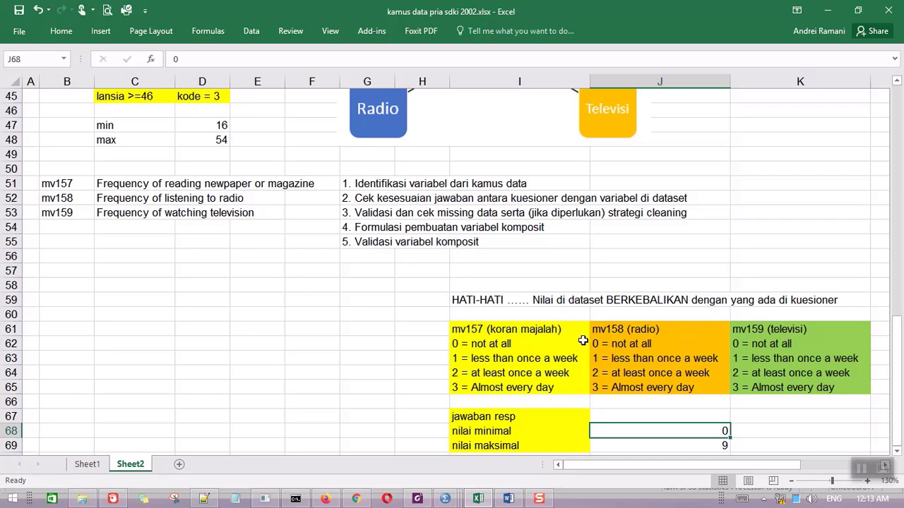
pyautogui.click(827, 10)
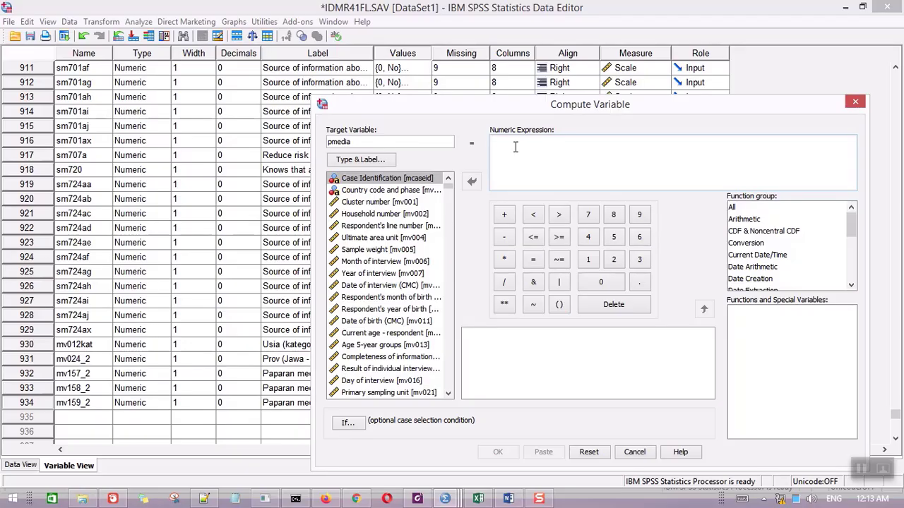
pyautogui.write('mv1')
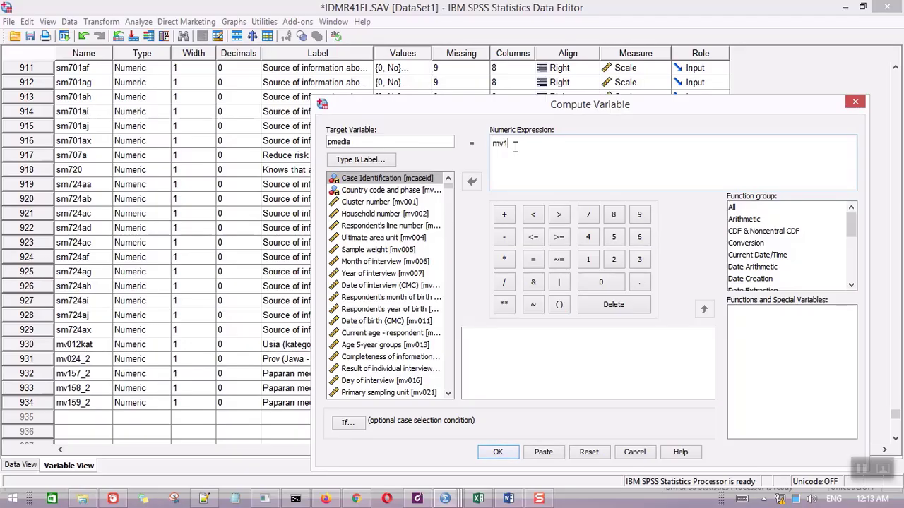
pyautogui.write('57_2')
pyautogui.click(455, 500)
pyautogui.click(504, 215)
pyautogui.write('_2 + mv158_2+mv159_2')
pyautogui.moveTo(619, 110); pyautogui.dragTo(563, 80)
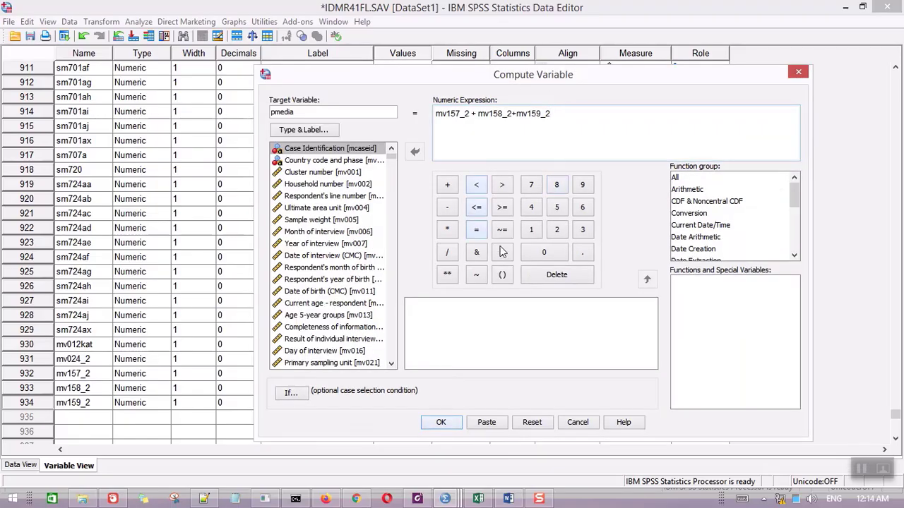
pyautogui.click(490, 422)
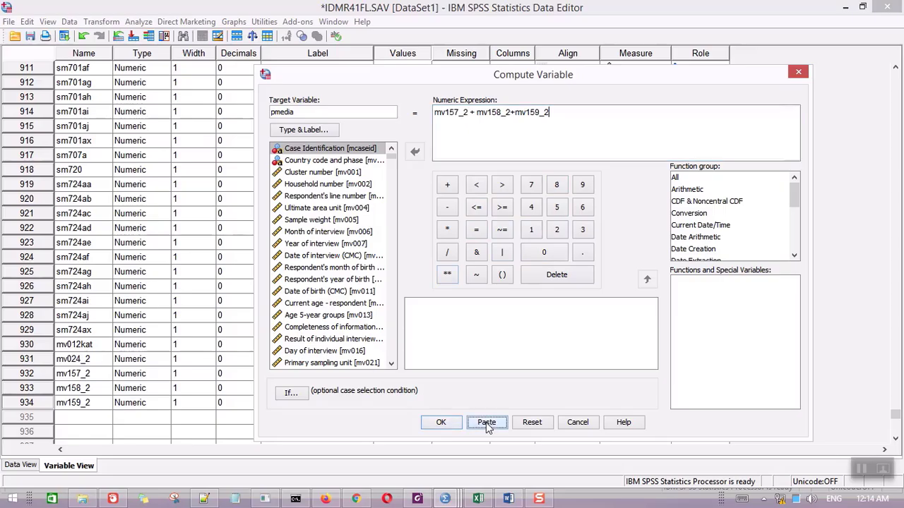
# Step: In Syntax Mandat 19202.sps, insert the comment '** compute paparan media' above the COMPUTE pmedia command, separated by a blank line
pyautogui.click(448, 499)
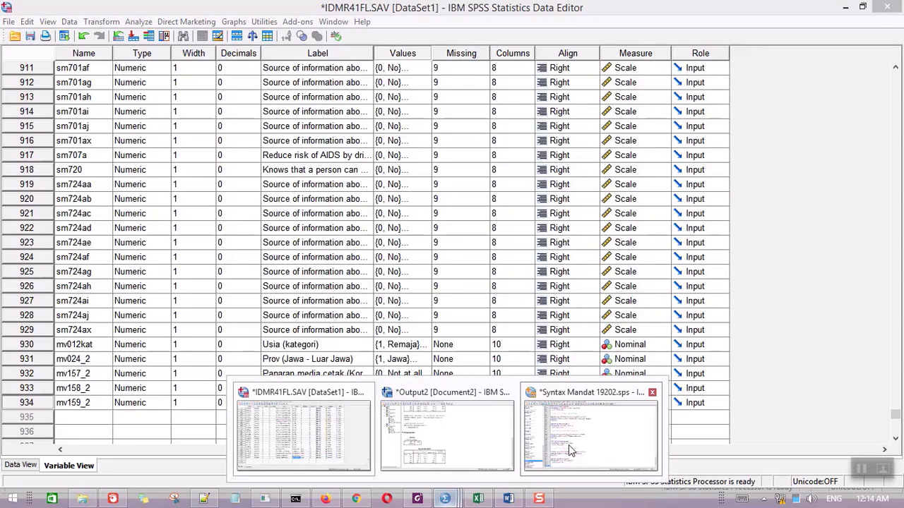
pyautogui.click(571, 450)
pyautogui.press('Up')
pyautogui.press('Up')
pyautogui.press('Up')
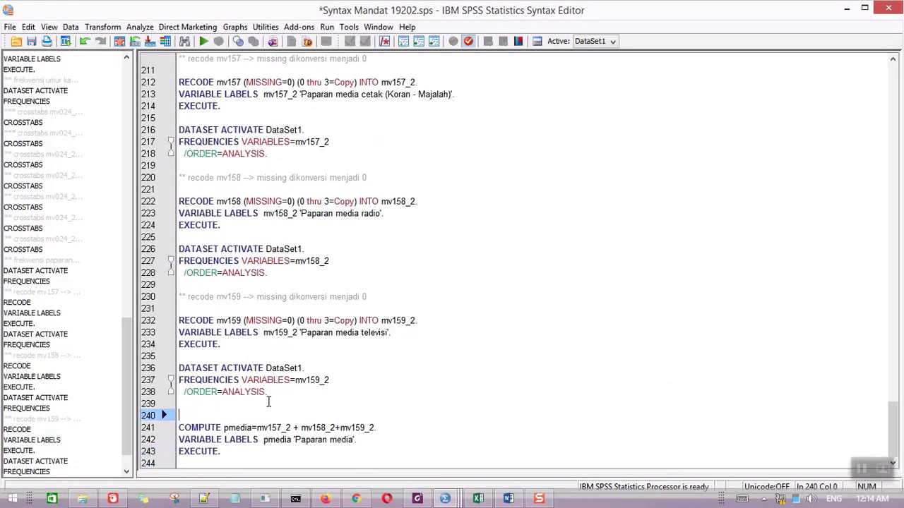
pyautogui.press('Return')
pyautogui.press('Up')
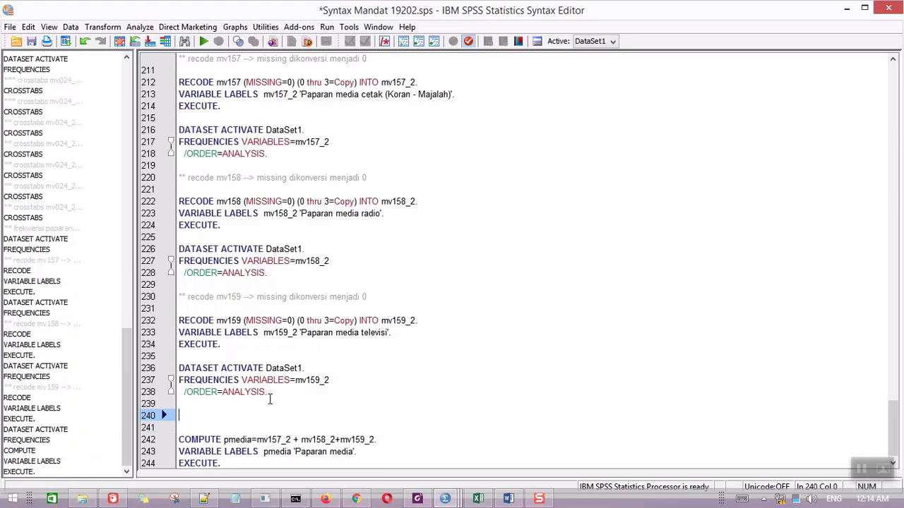
pyautogui.write('** ')
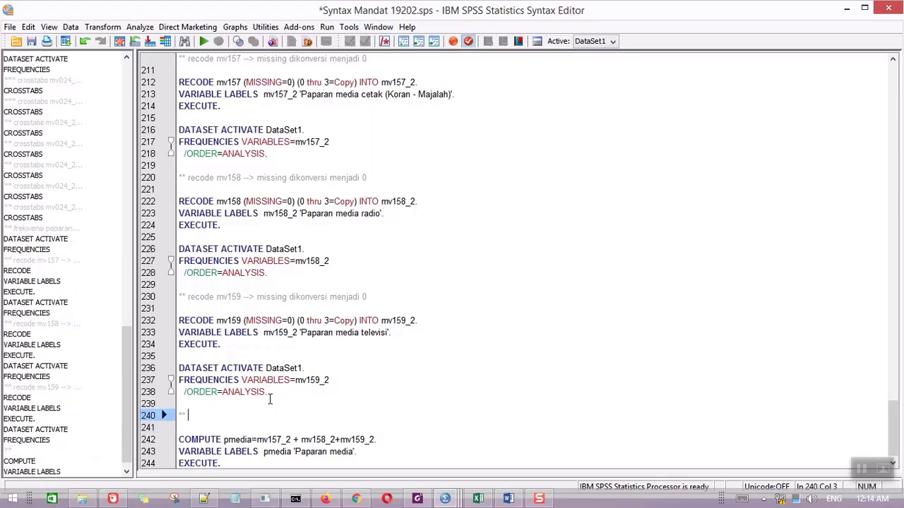
pyautogui.write('compute')
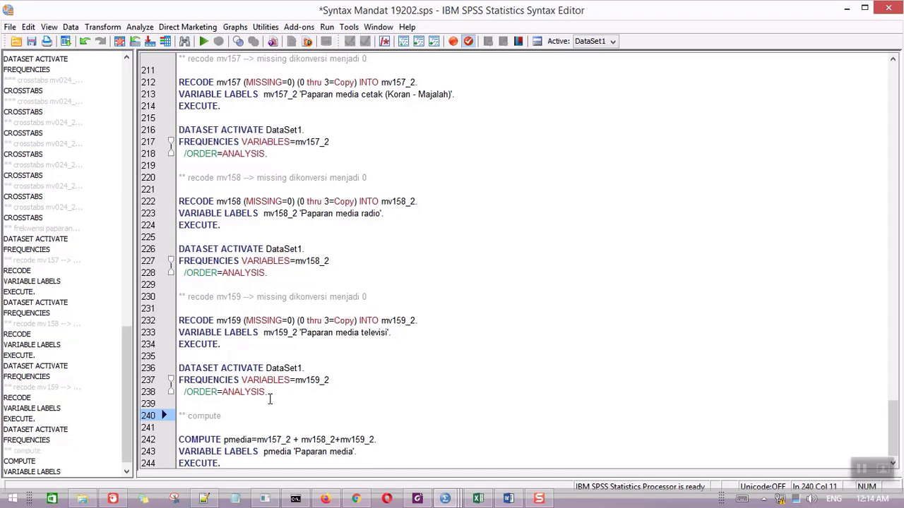
pyautogui.write(' paparan media')
# Step: Run only the COMPUTE, VARIABLE LABELS and EXECUTE lines for pmedia from the syntax file
pyautogui.click(847, 8)
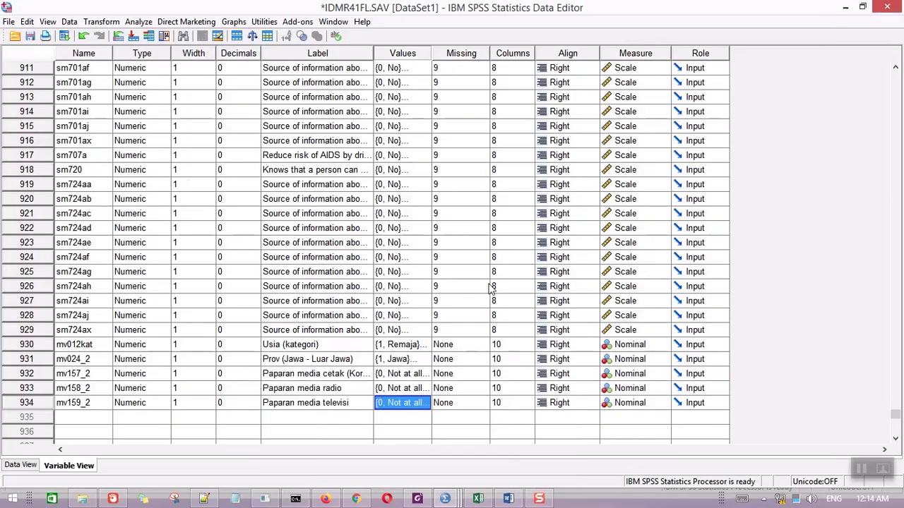
pyautogui.moveTo(445, 501)
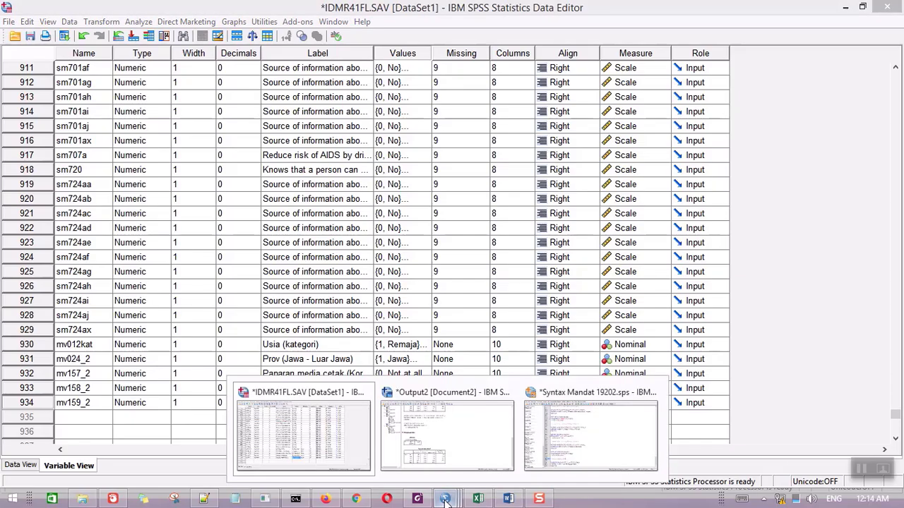
pyautogui.click(590, 432)
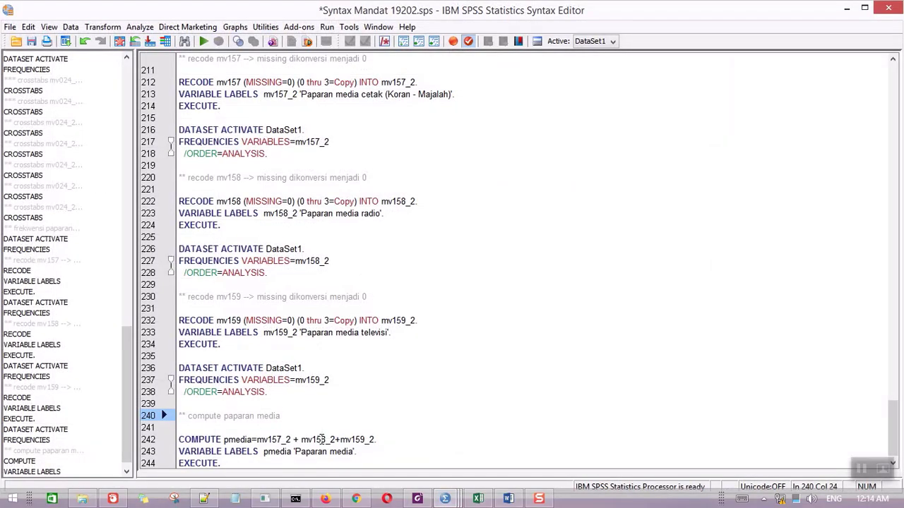
pyautogui.moveTo(275, 464); pyautogui.dragTo(178, 439)
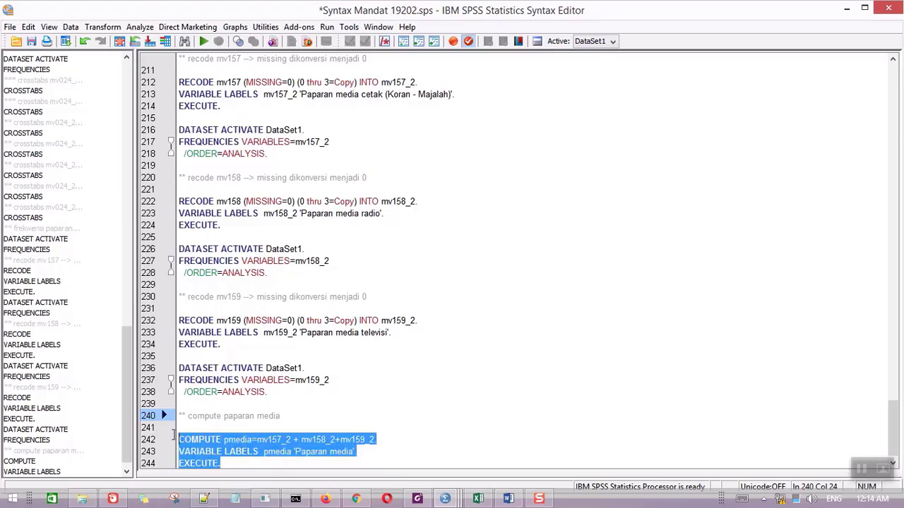
pyautogui.rightClick(245, 439)
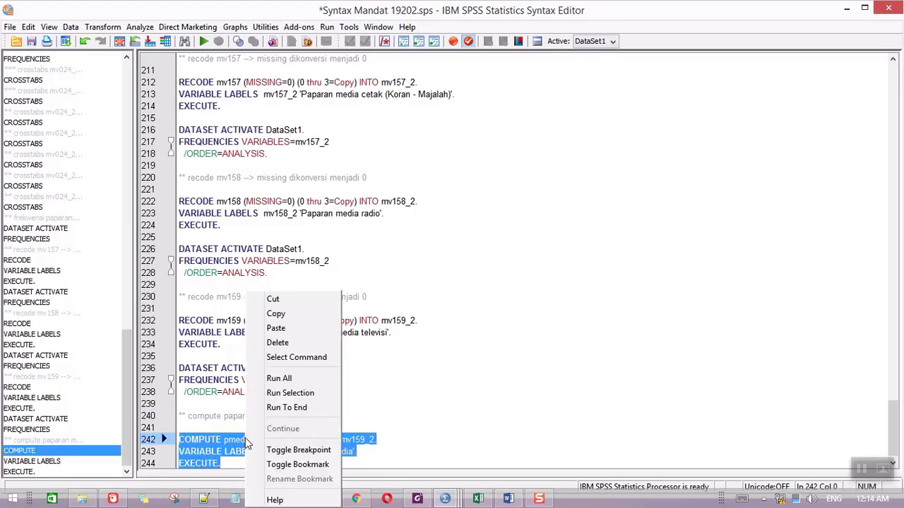
pyautogui.click(298, 389)
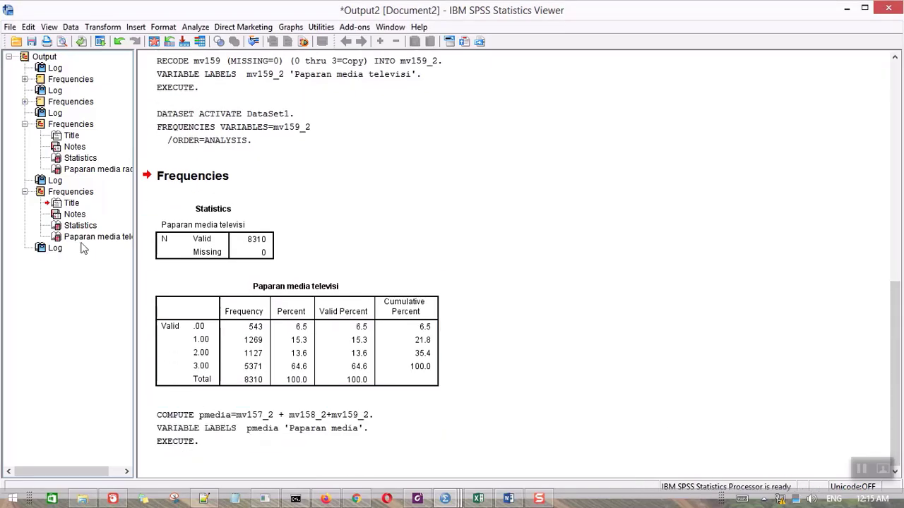
# Step: Collapse the two expanded Frequencies groups in the output outline
pyautogui.click(25, 124)
pyautogui.click(25, 146)
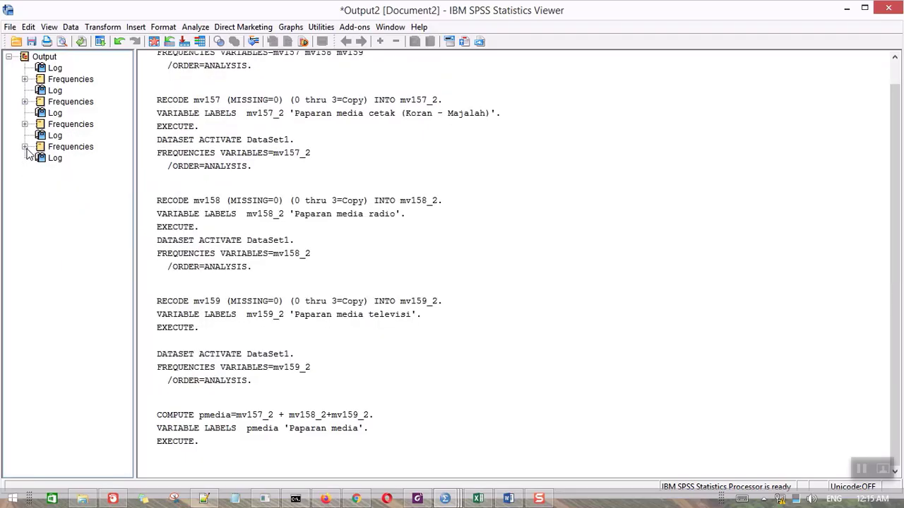
pyautogui.click(24, 146)
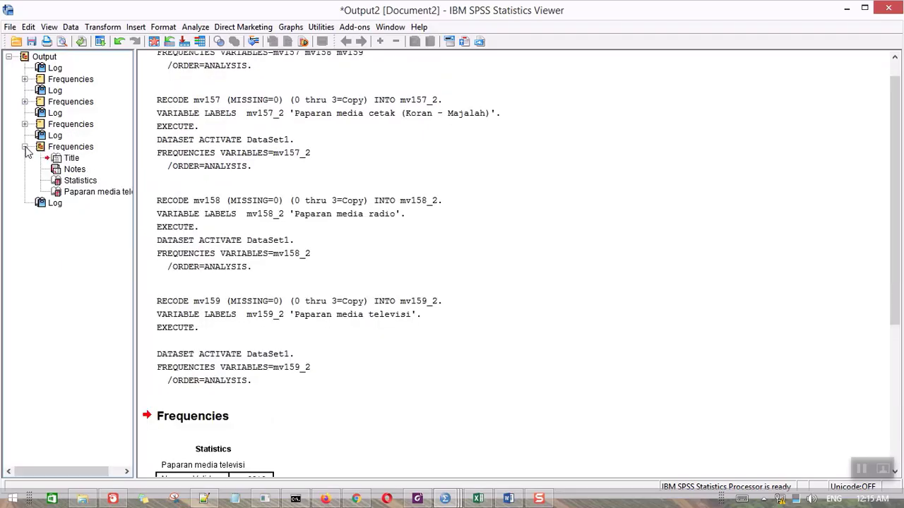
pyautogui.click(24, 147)
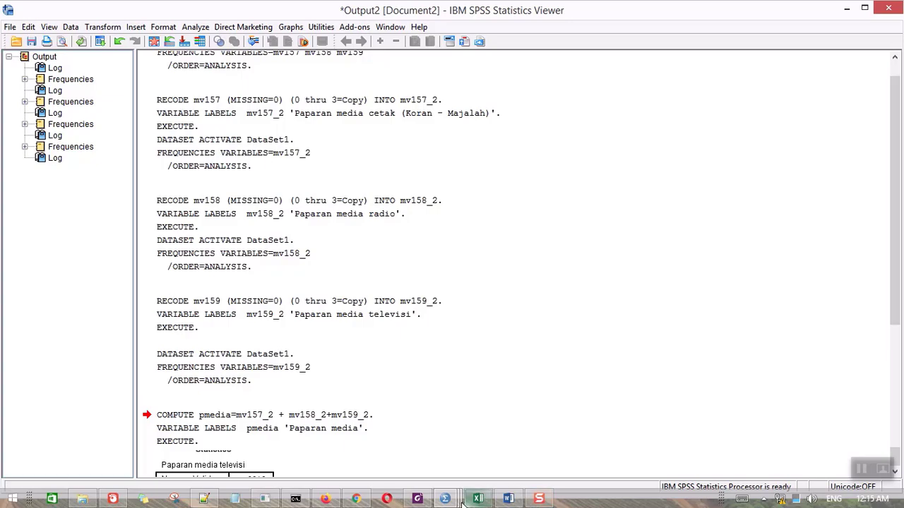
# Step: Back in the syntax file, copy the DATASET ACTIVATE and FREQUENCIES block for mv159_2 below the pmedia EXECUTE line
pyautogui.moveTo(455, 500)
pyautogui.click(554, 458)
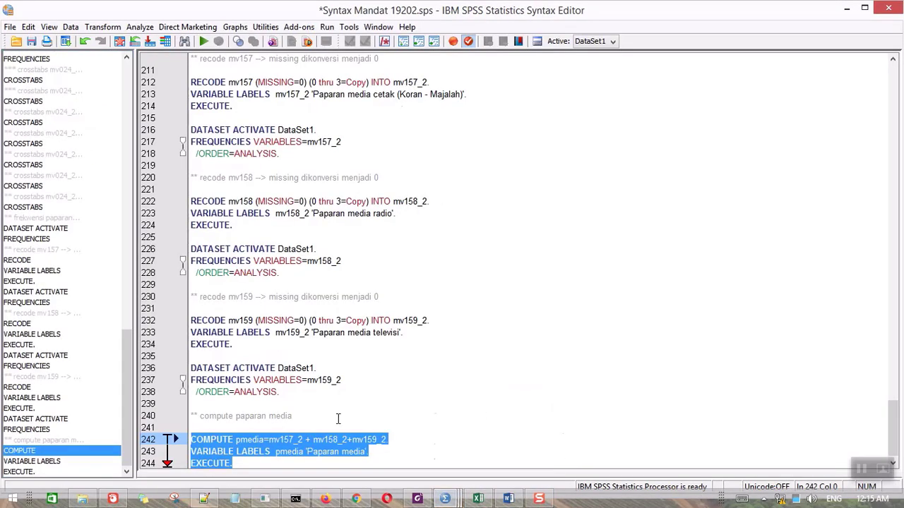
pyautogui.moveTo(286, 393); pyautogui.dragTo(177, 369)
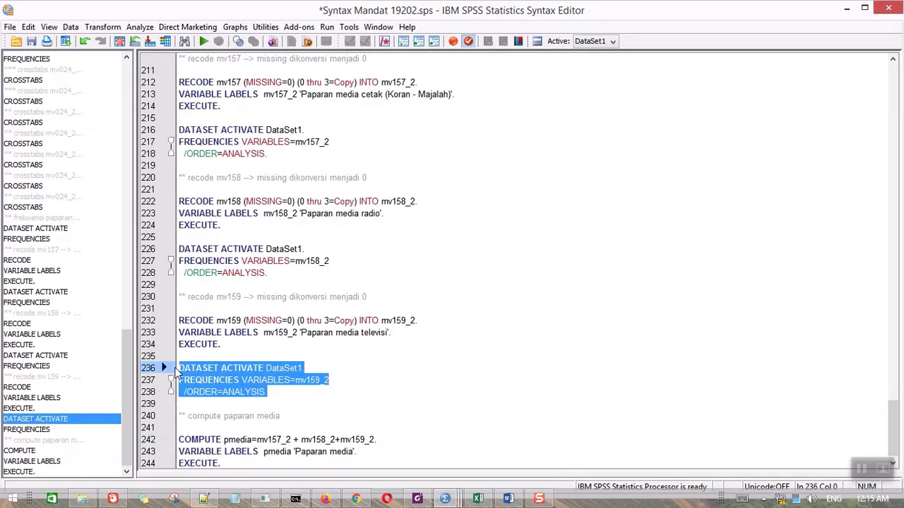
pyautogui.scroll(-1, 277, 447)
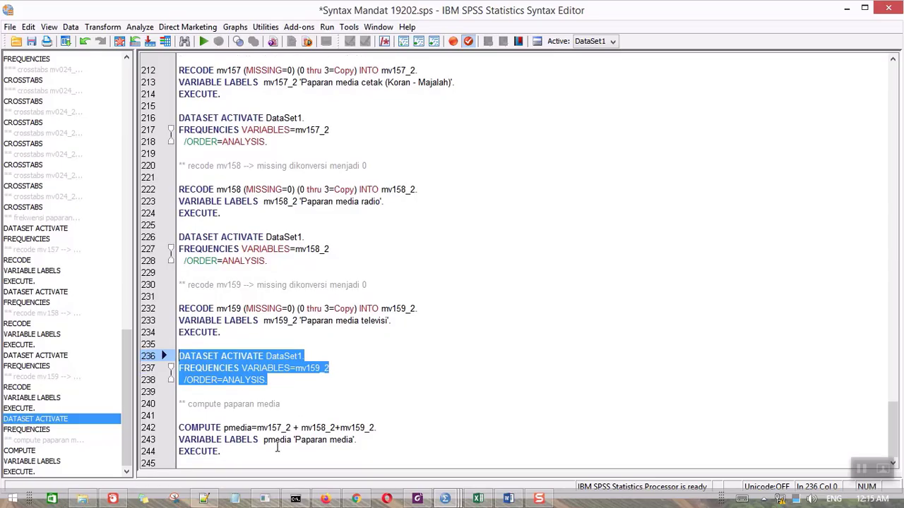
pyautogui.click(239, 463)
pyautogui.hotkey('ctrl', 'v')
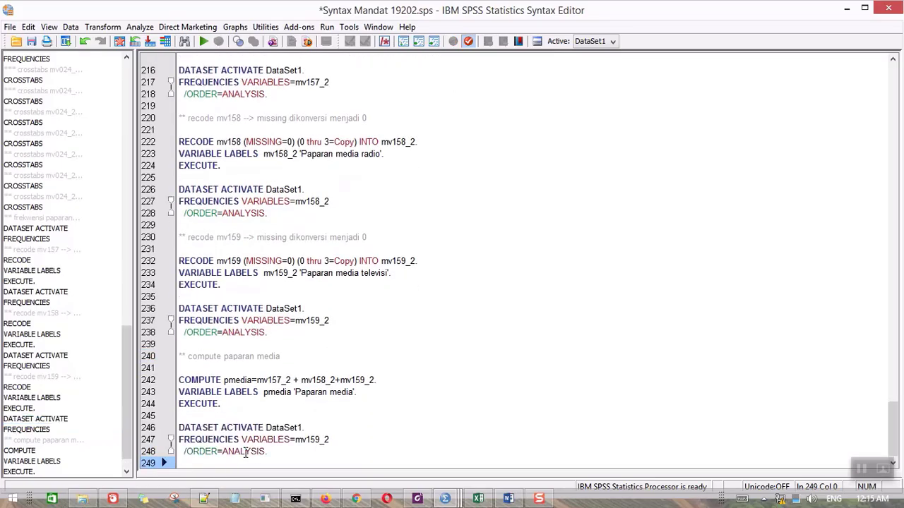
pyautogui.press('Left')
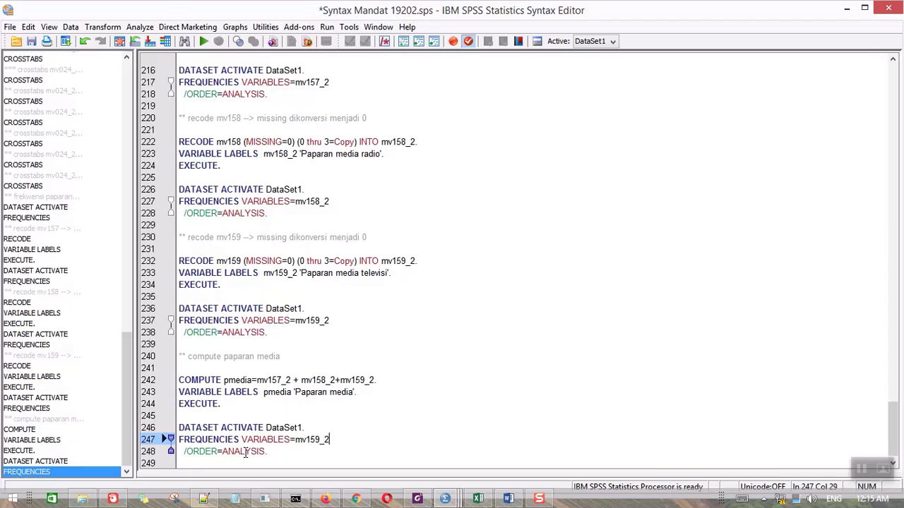
# Step: Replace mv159_2 with pmedia as the variable in the copied FREQUENCIES command at the end of the syntax
pyautogui.press('BackSpace')
pyautogui.press('BackSpace')
pyautogui.press('BackSpace')
pyautogui.press('BackSpace')
pyautogui.press('BackSpace')
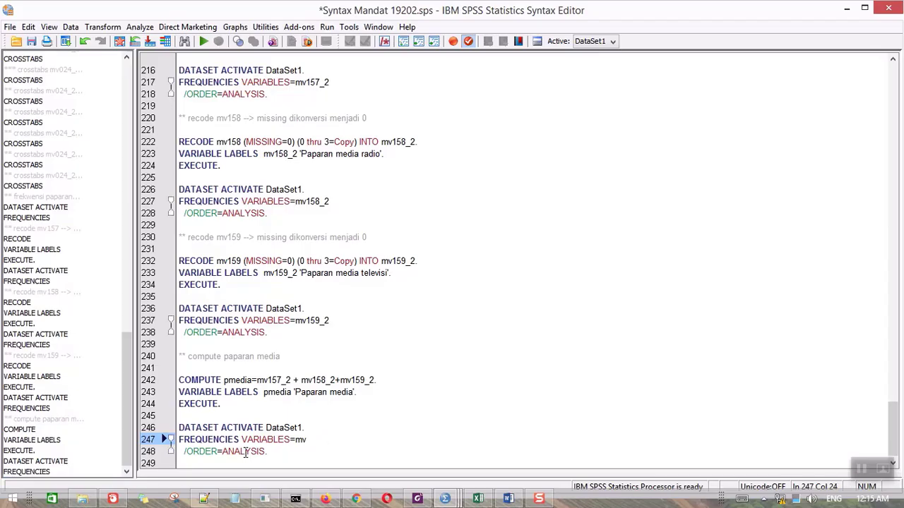
pyautogui.press('BackSpace')
pyautogui.press('BackSpace')
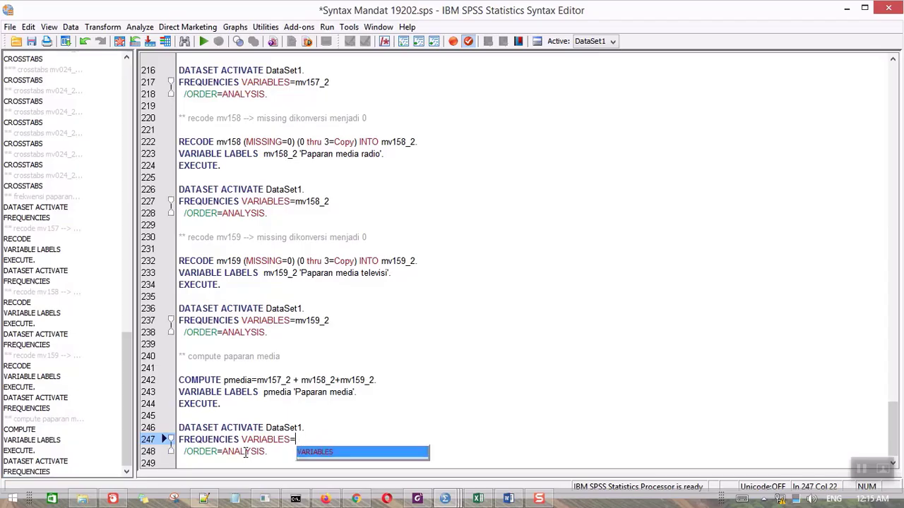
pyautogui.write('pmedia')
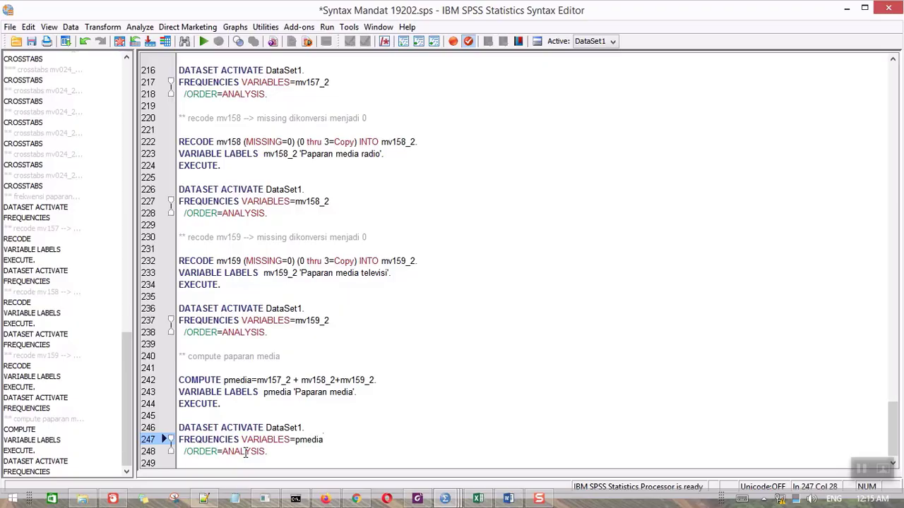
# Step: Run only the DATASET ACTIVATE and FREQUENCIES block for pmedia
pyautogui.moveTo(270, 451); pyautogui.dragTo(179, 428)
pyautogui.rightClick(218, 434)
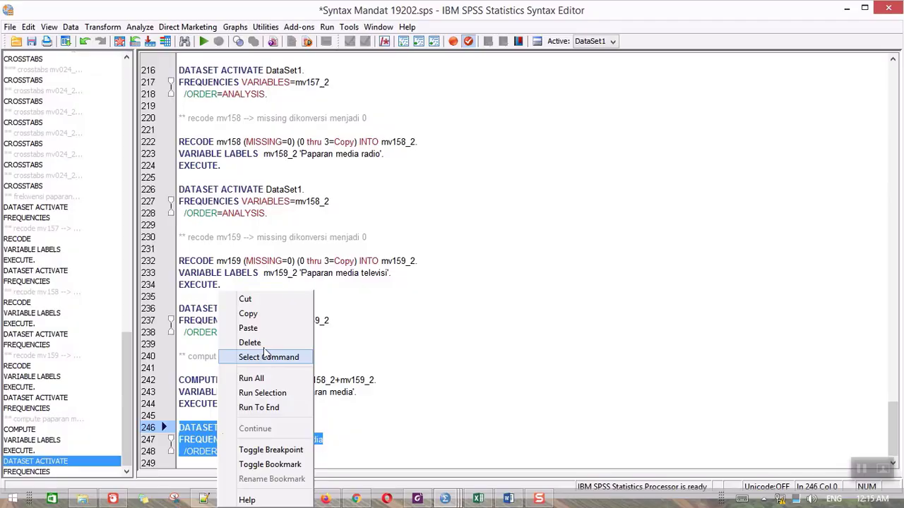
pyautogui.click(266, 393)
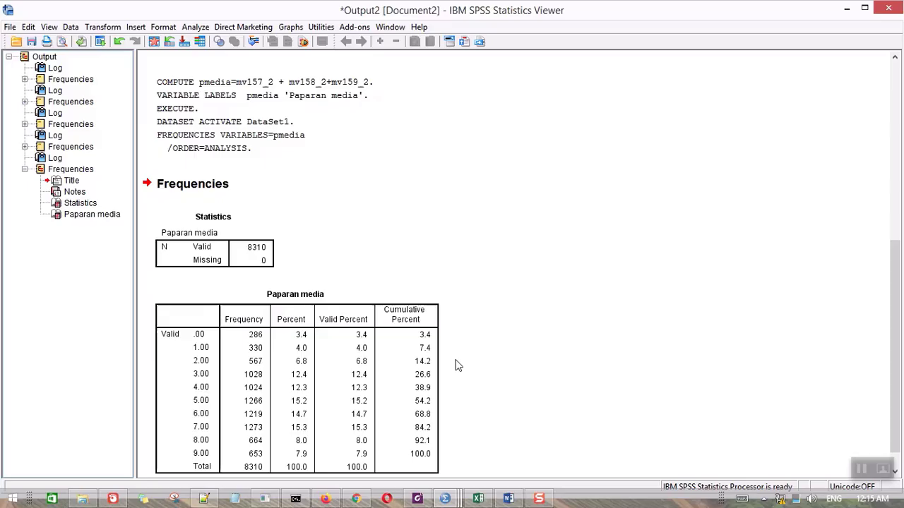
# Step: In the IDMR41FL.SAV variable list, set pmedia's decimals to 0 and width to 1, and save the dataset
pyautogui.click(445, 499)
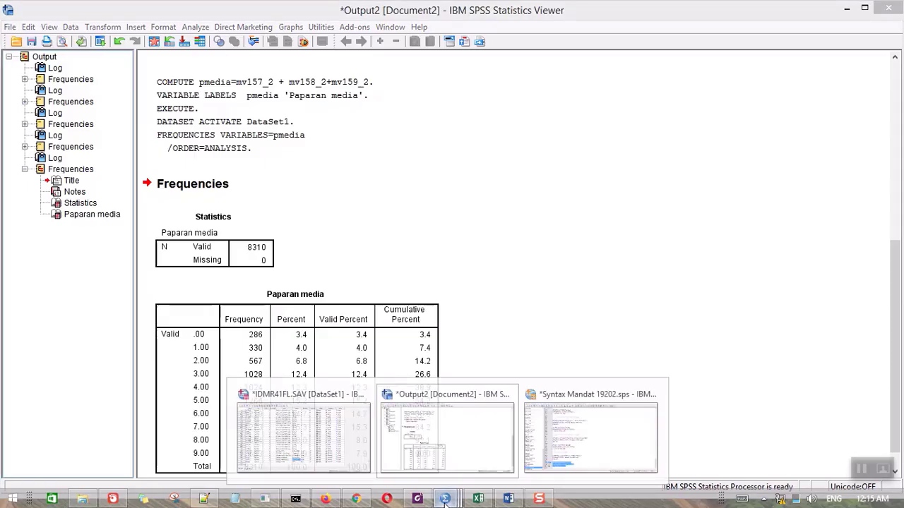
pyautogui.click(329, 452)
pyautogui.click(235, 418)
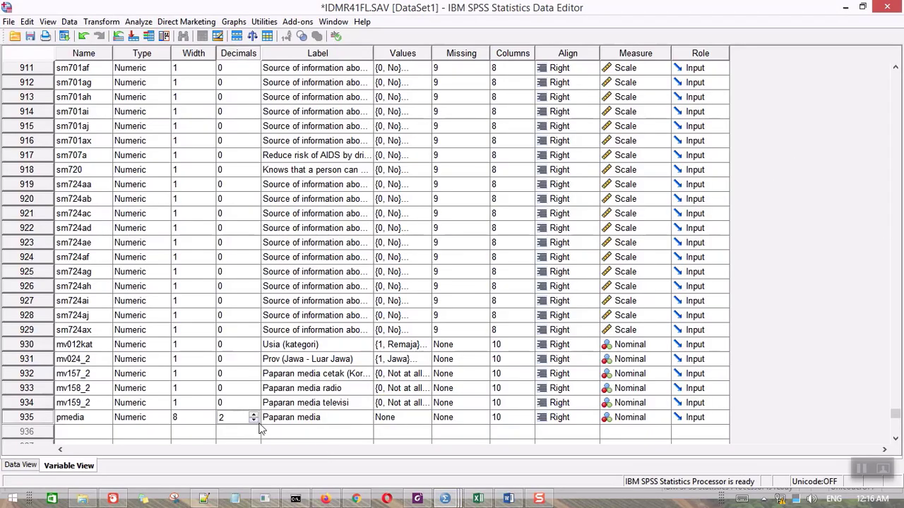
pyautogui.click(254, 420)
pyautogui.click(253, 420)
pyautogui.click(192, 416)
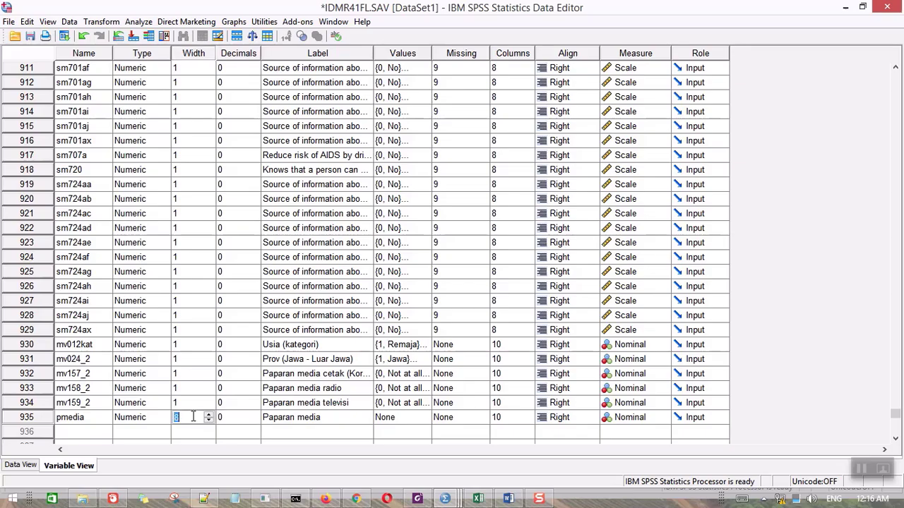
pyautogui.write('1')
pyautogui.click(348, 425)
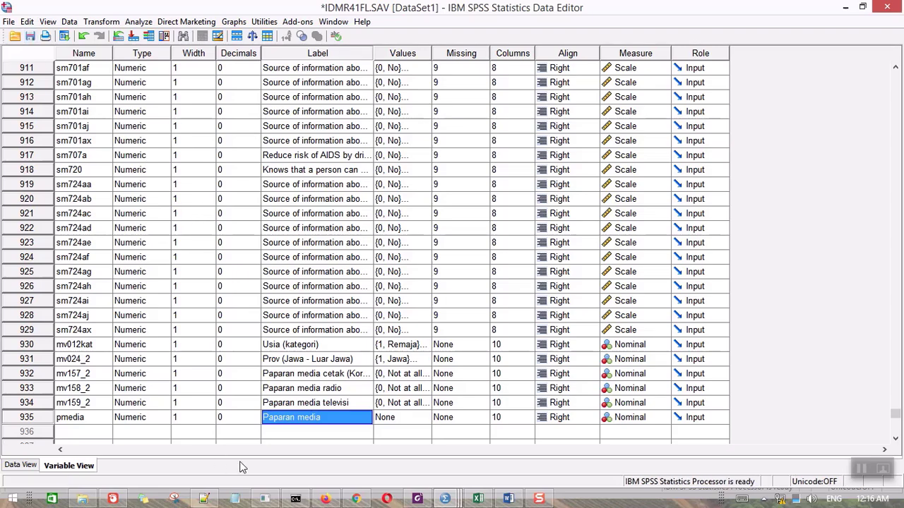
pyautogui.click(30, 36)
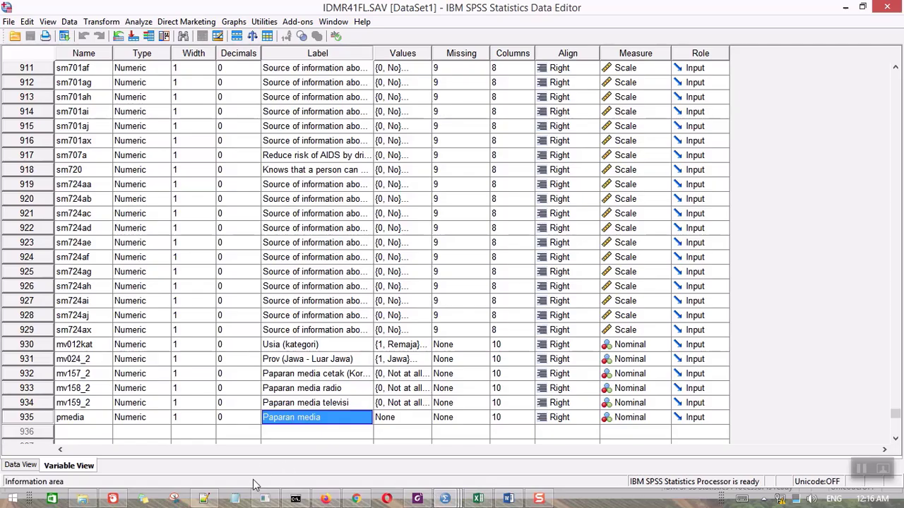
# Step: Show the case data and go to the pmedia variable
pyautogui.click(36, 468)
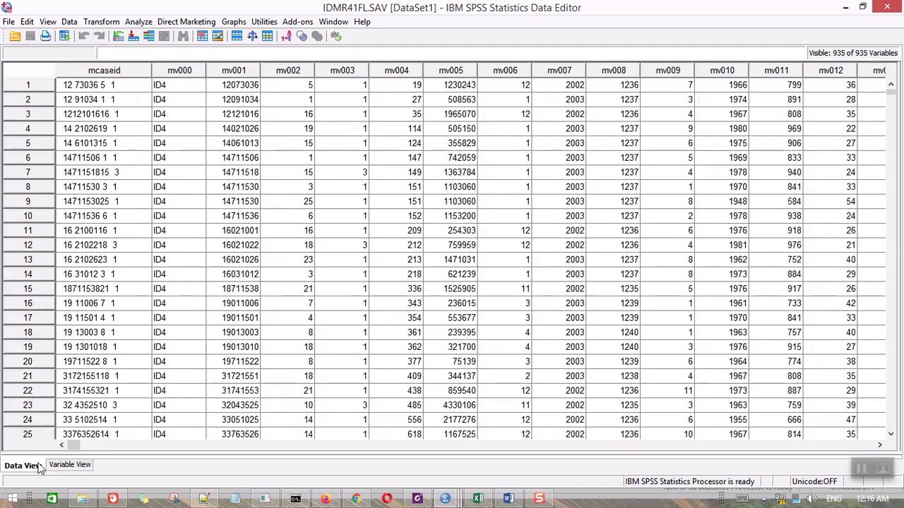
pyautogui.click(47, 22)
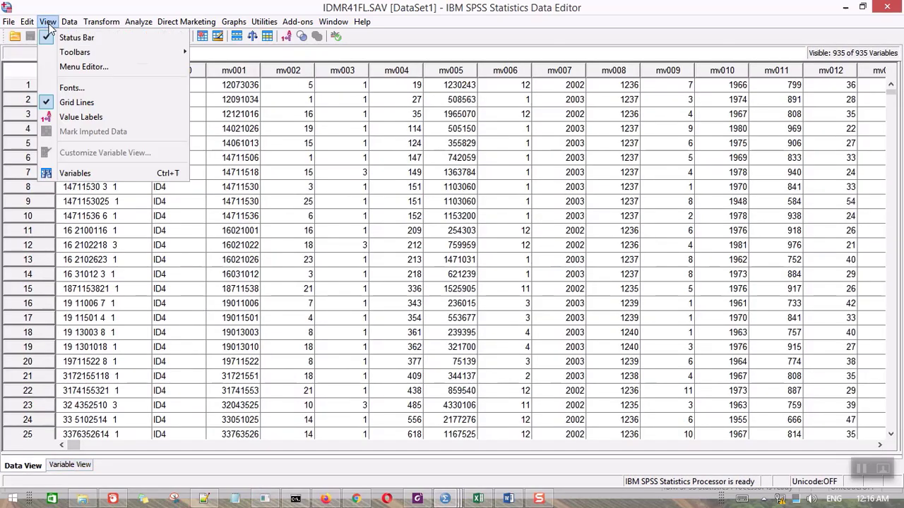
pyautogui.moveTo(27, 22)
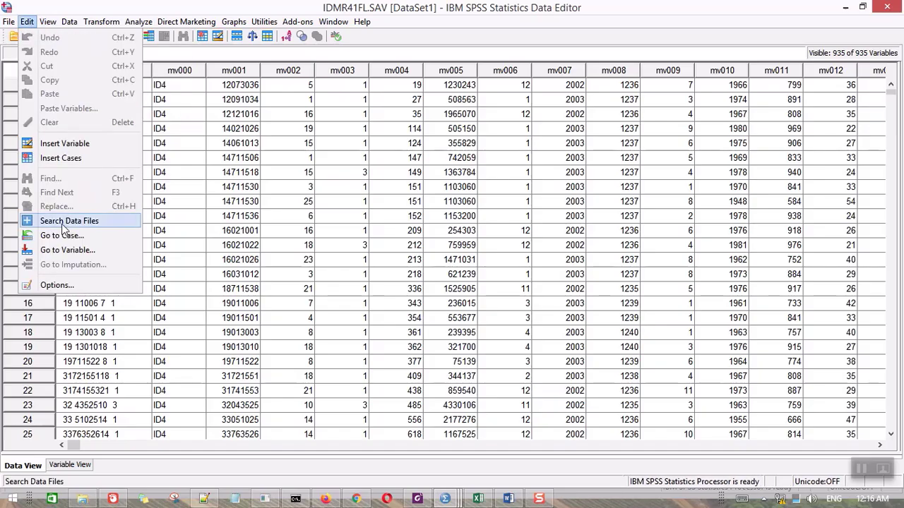
pyautogui.click(61, 250)
pyautogui.write('p')
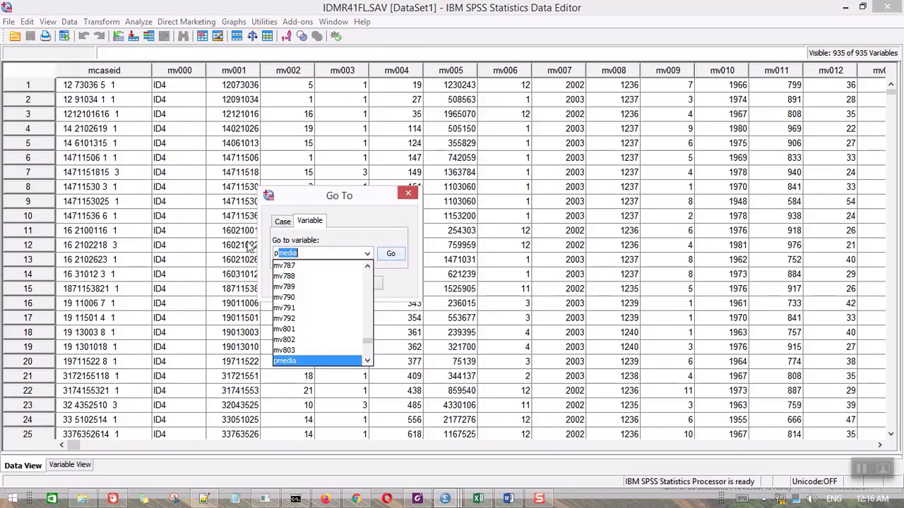
pyautogui.write('medi')
pyautogui.press('Return')
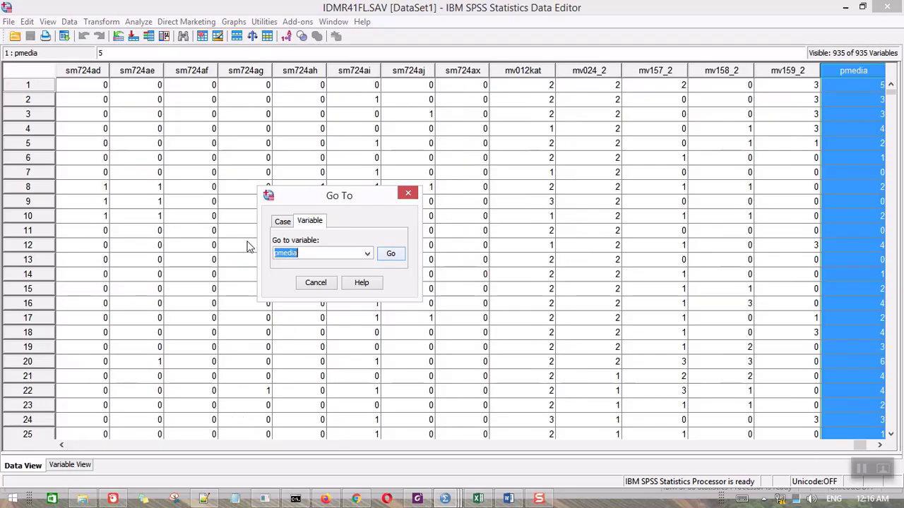
pyautogui.click(407, 194)
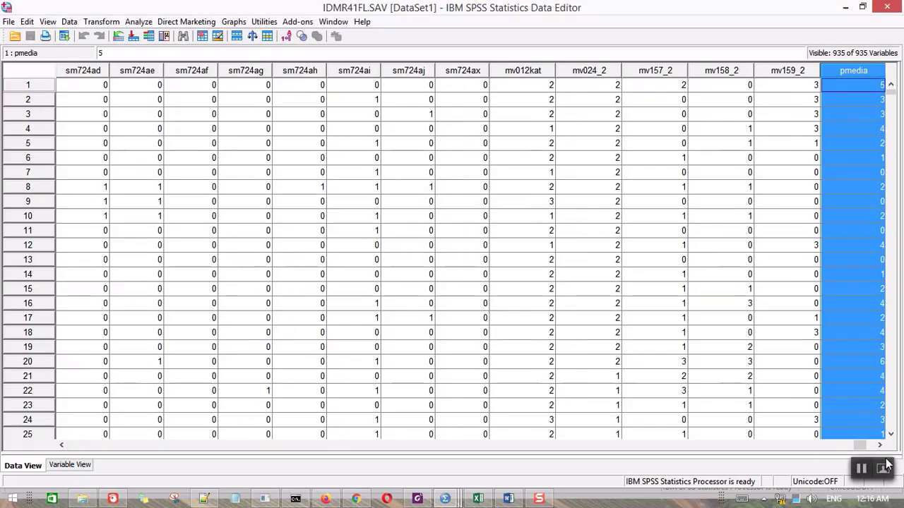
# Step: Compare the pmedia scores of individual cases with their mv157_2, mv158_2 and mv159_2 values
pyautogui.click(880, 445)
pyautogui.click(880, 445)
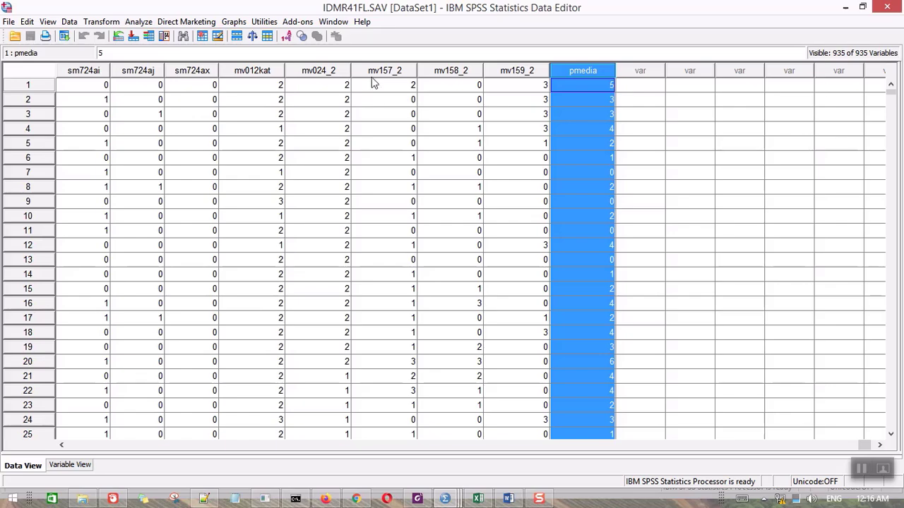
pyautogui.click(601, 186)
pyautogui.click(574, 71)
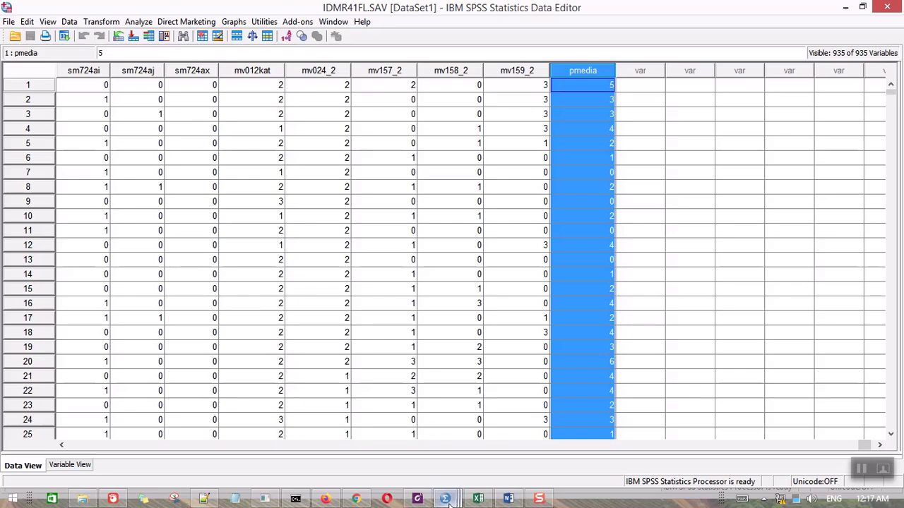
pyautogui.moveTo(444, 499)
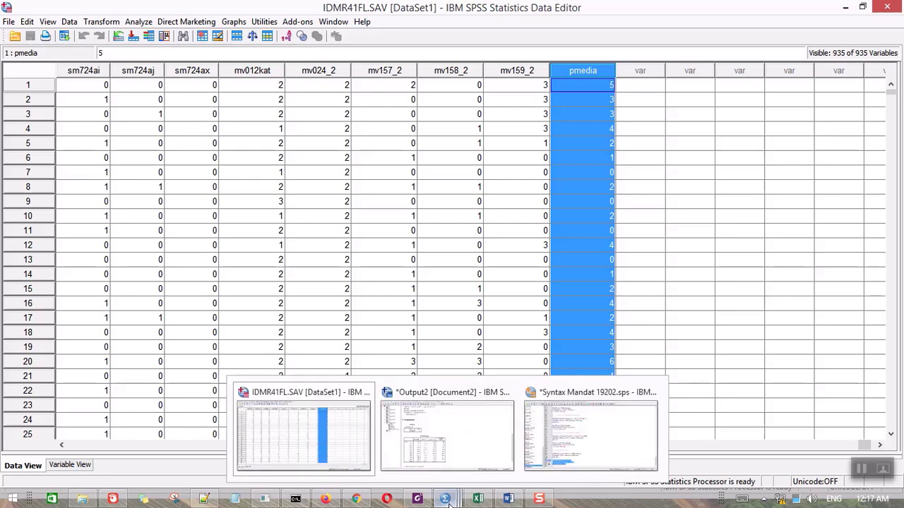
pyautogui.click(591, 90)
pyautogui.click(593, 160)
pyautogui.click(590, 131)
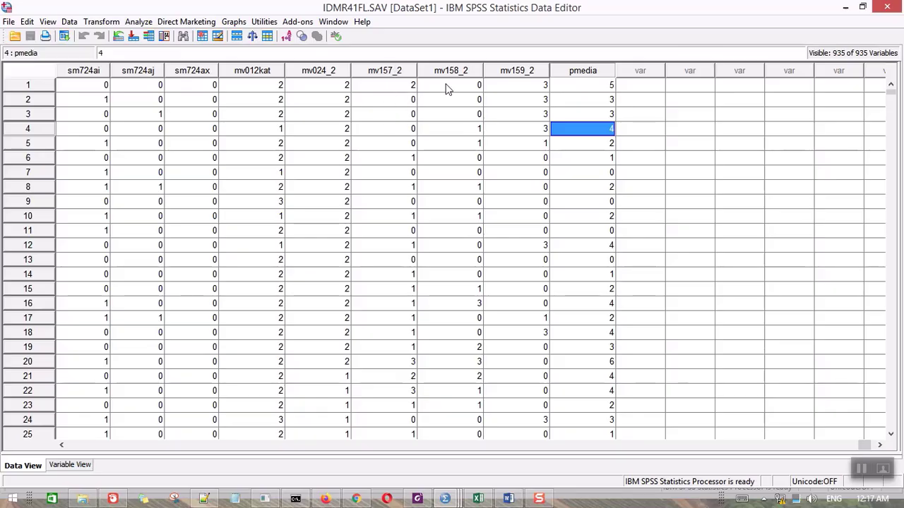
pyautogui.click(607, 86)
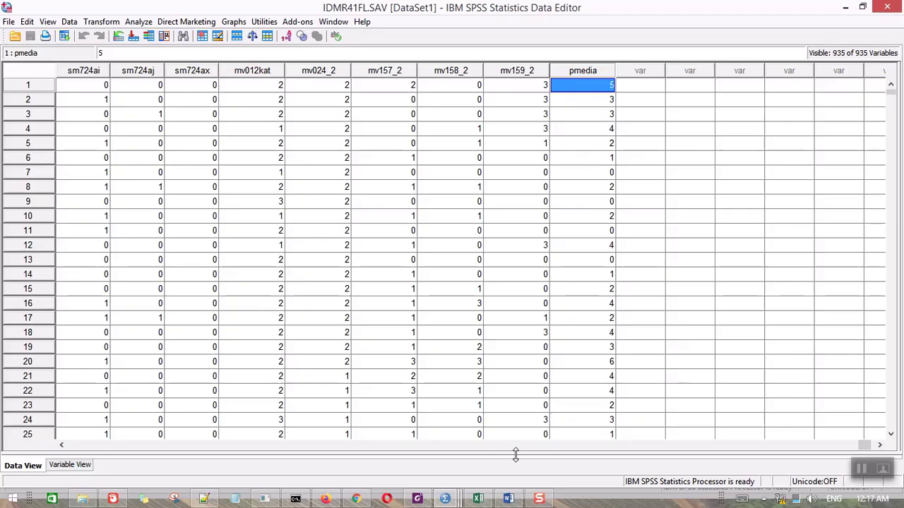
# Step: Switch to the Excel workbook kamus data pria sdki 2002.xlsx and enter the category 0-3 in F62 with 'rendah' in G62
pyautogui.click(478, 499)
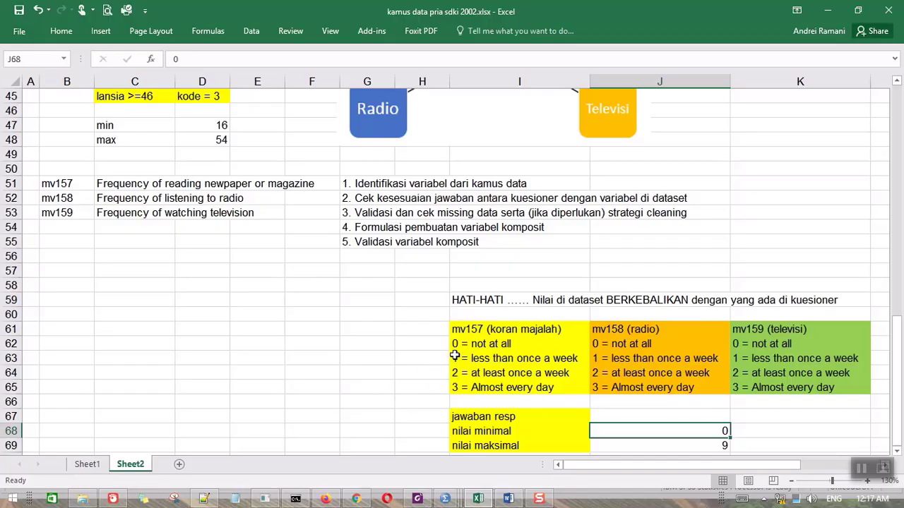
pyautogui.click(311, 344)
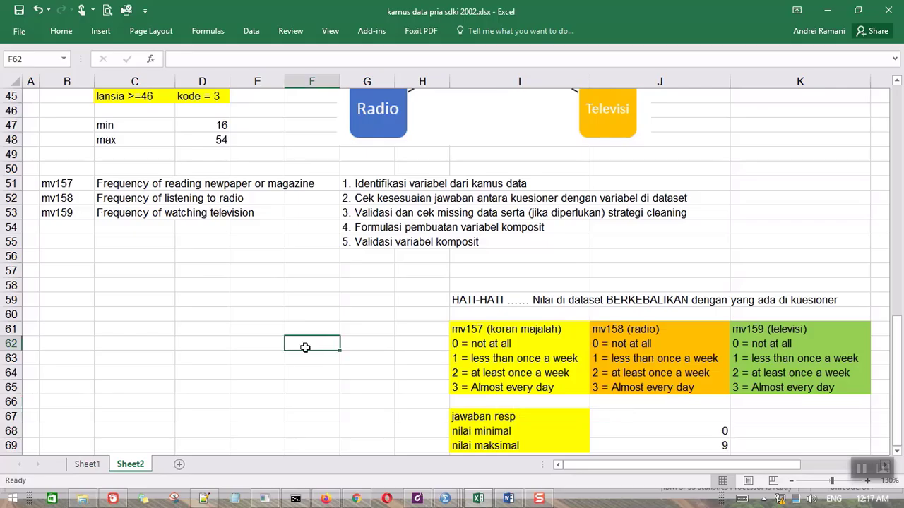
pyautogui.write("'0")
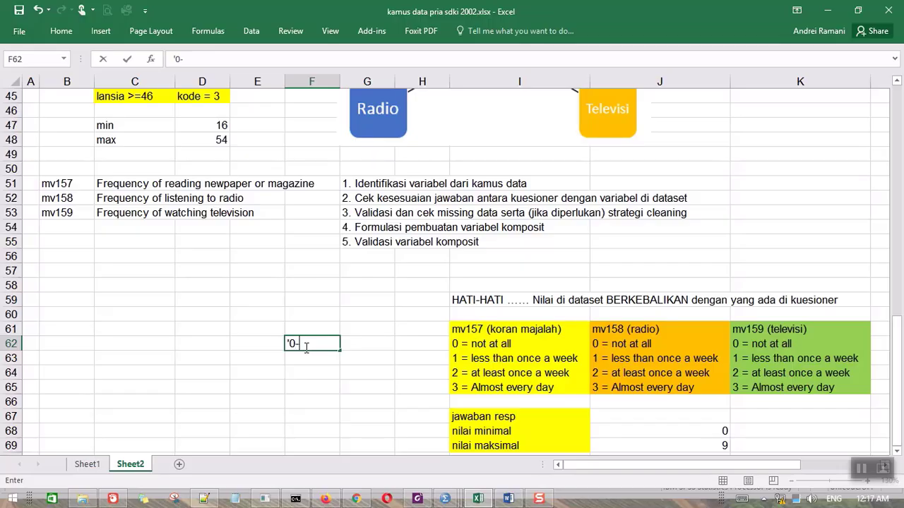
pyautogui.write('-3')
pyautogui.press('Tab')
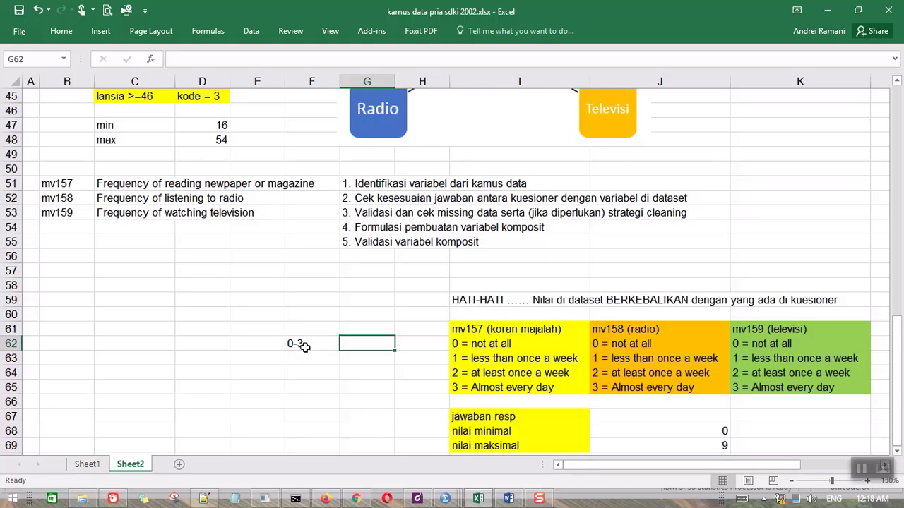
pyautogui.write('rendah')
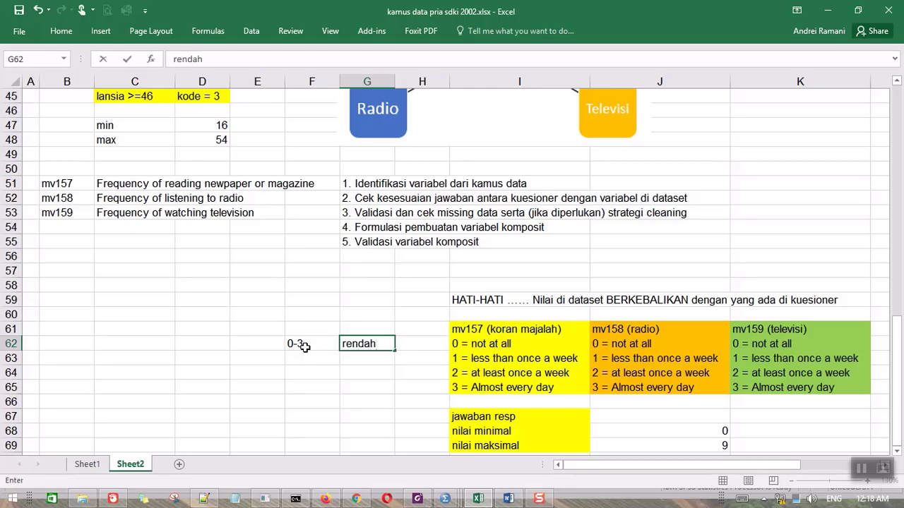
pyautogui.press('Return')
# Step: Add the category 4-6 in F63 with 'sedang' in G63
pyautogui.press('Left')
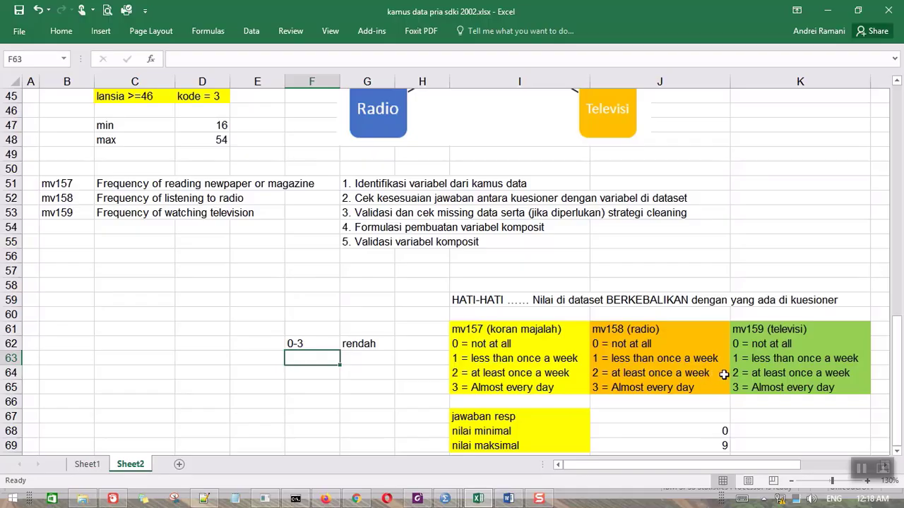
pyautogui.write('4')
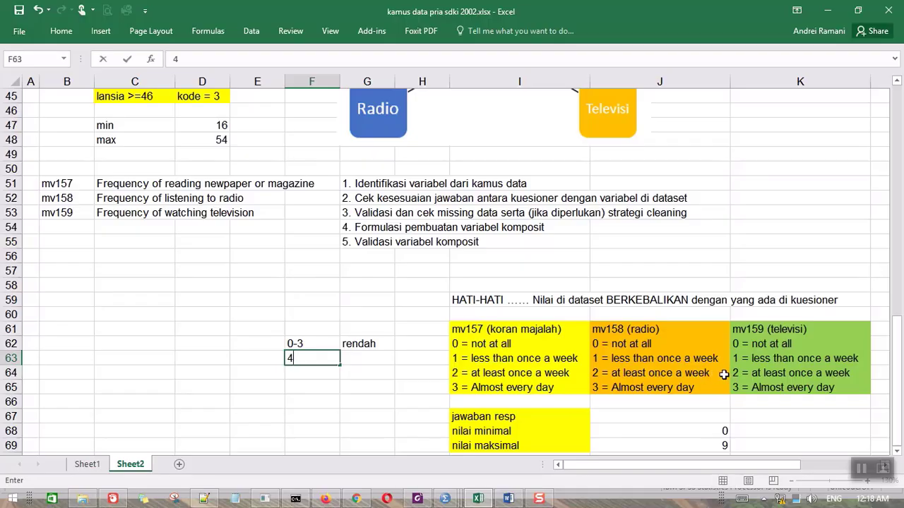
pyautogui.write('4-6')
pyautogui.press('Tab')
pyautogui.write('sedang')
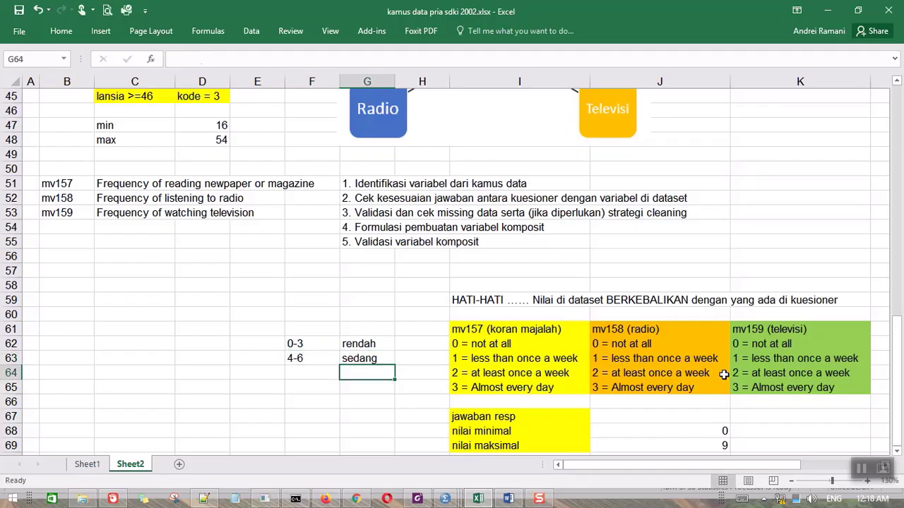
pyautogui.press('Return')
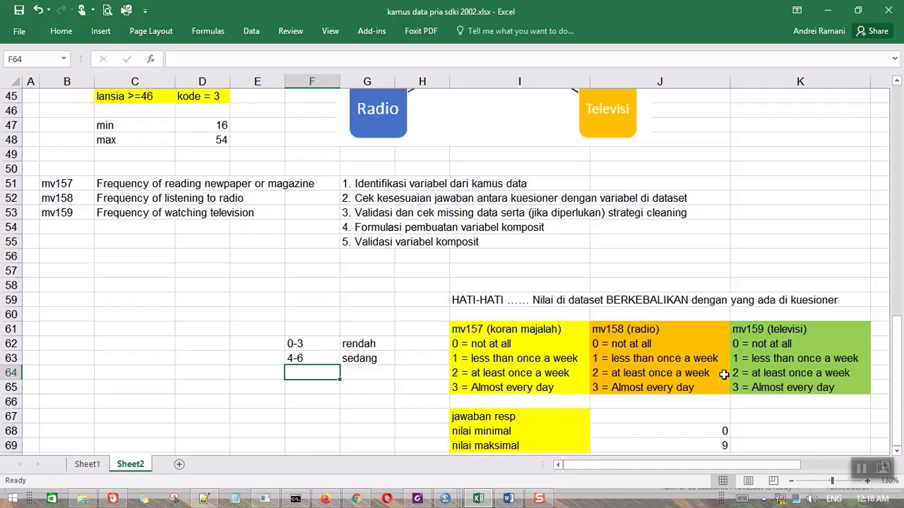
# Step: Add the category 7-9 as text in F64 with 'tinggi' in G64, and return to the 'rendah' cell
pyautogui.write("'")
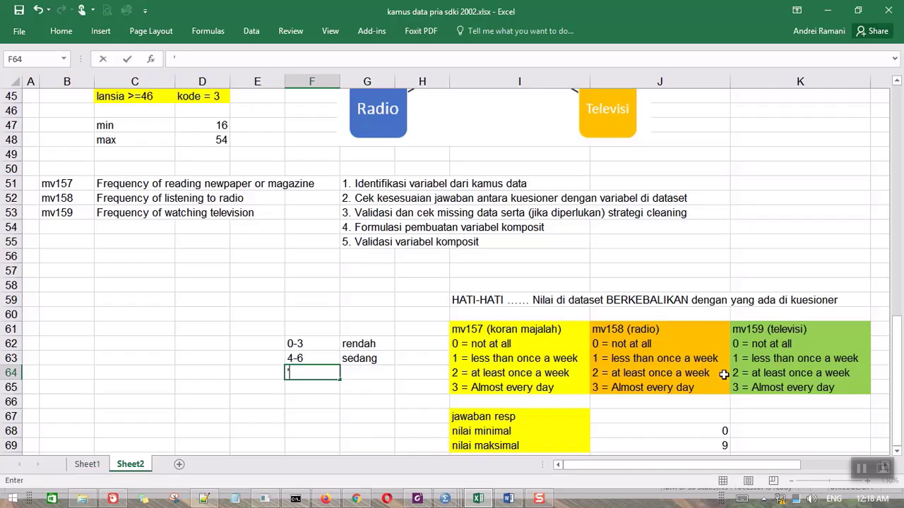
pyautogui.write('7-9')
pyautogui.press('Tab')
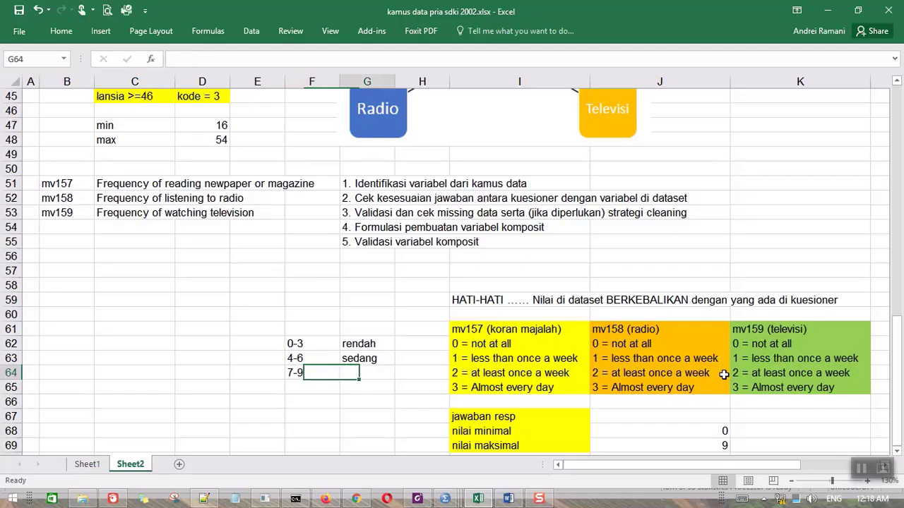
pyautogui.write('tinggi')
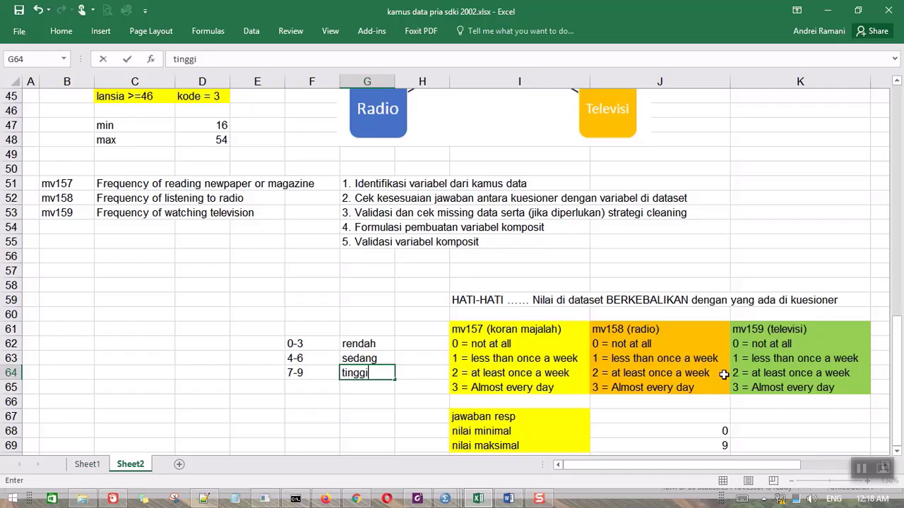
pyautogui.press('Return')
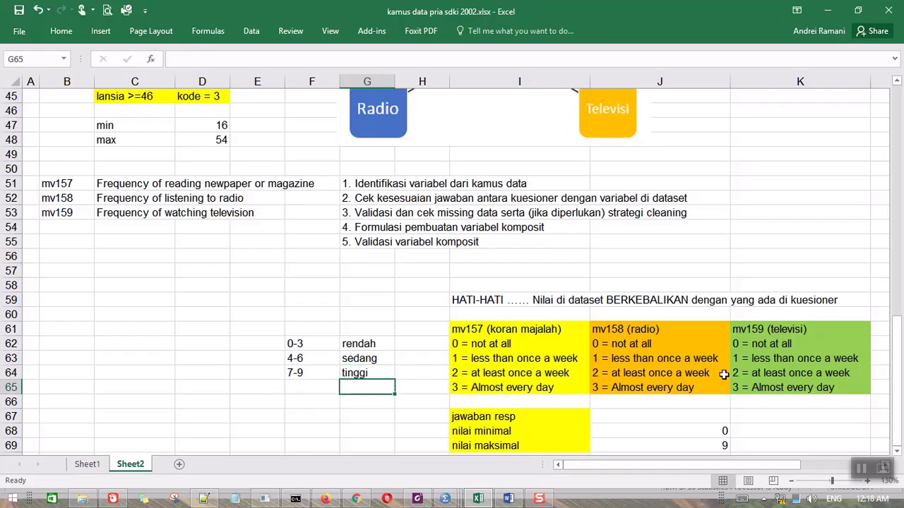
pyautogui.press('Up')
pyautogui.press('Up')
pyautogui.press('Up')
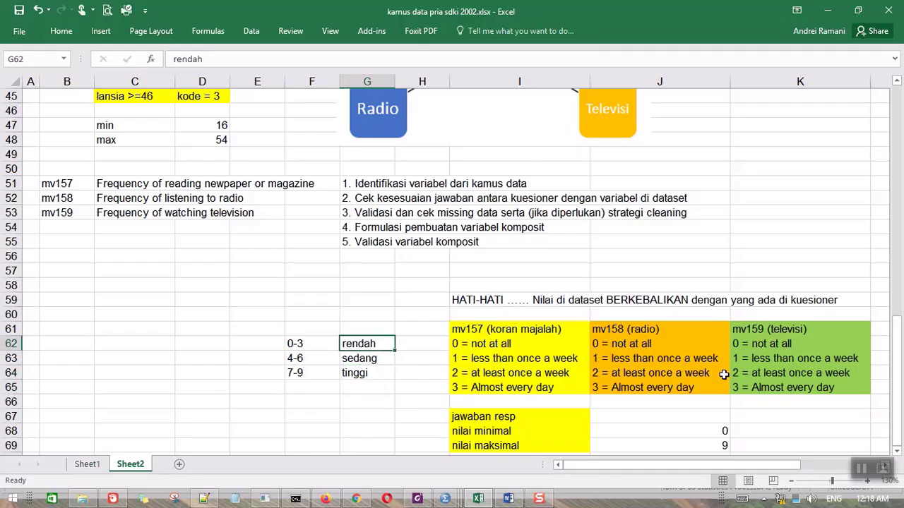
# Step: Review the score categories in F62:G64 against the pmedia column in the SPSS data set IDMR41FL.SAV, and return to the workbook
pyautogui.hotkey('shift', 'Down')
pyautogui.hotkey('shift', 'Down')
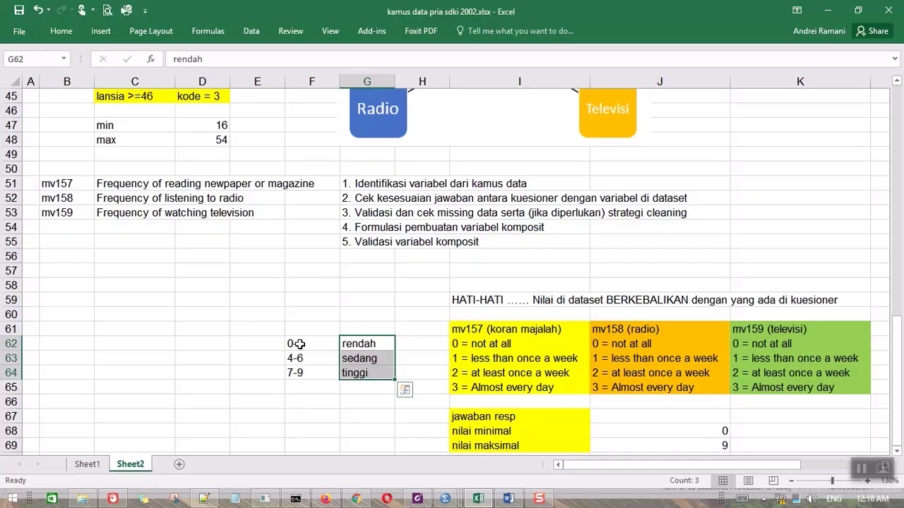
pyautogui.moveTo(293, 343); pyautogui.dragTo(370, 377)
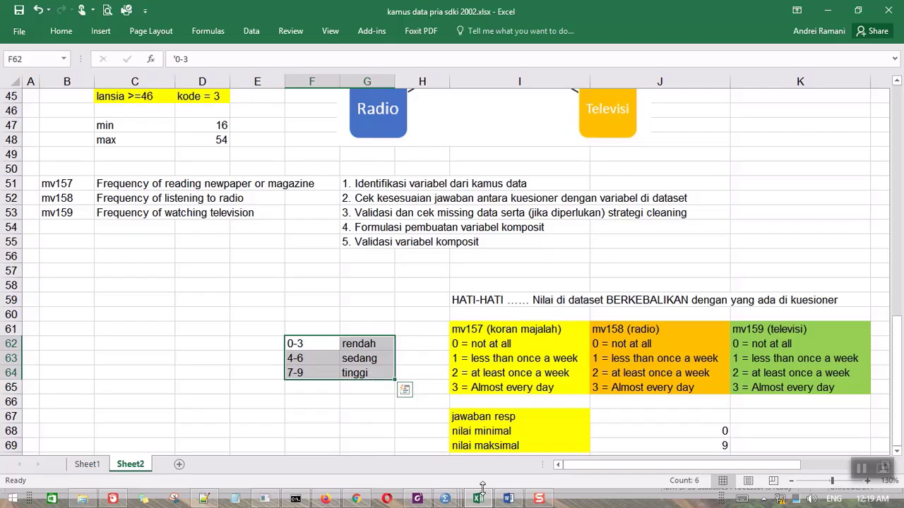
pyautogui.click(445, 498)
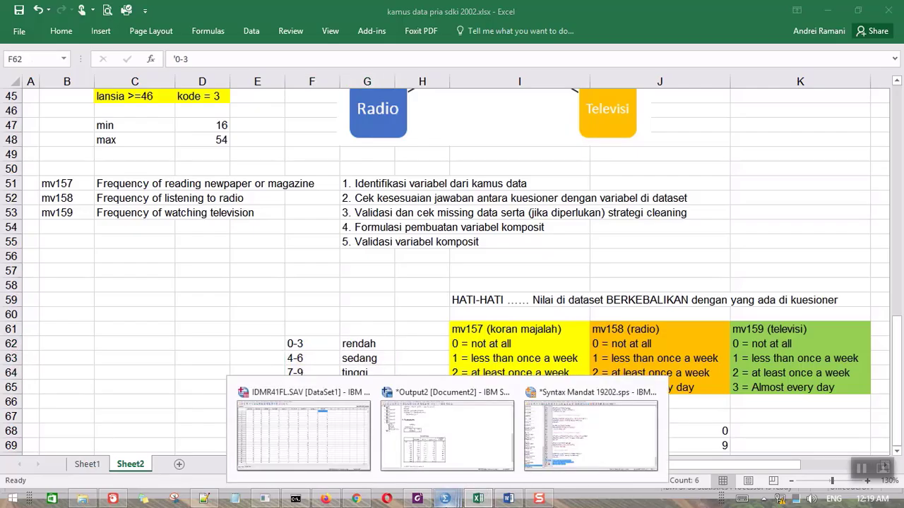
pyautogui.click(356, 462)
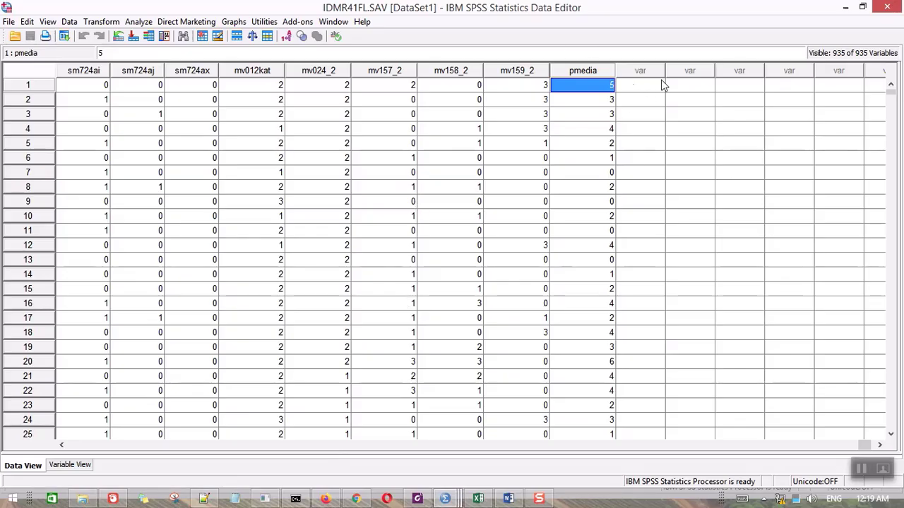
pyautogui.click(845, 7)
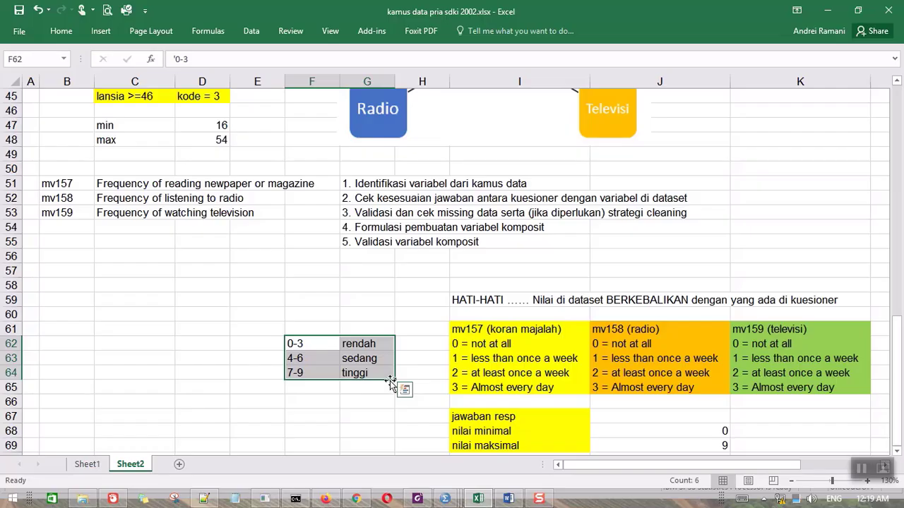
# Step: Switch to the SPSS syntax file, add a blank line at its end, and start a cleared Recode into Different Variables with pmedia as input
pyautogui.click(447, 499)
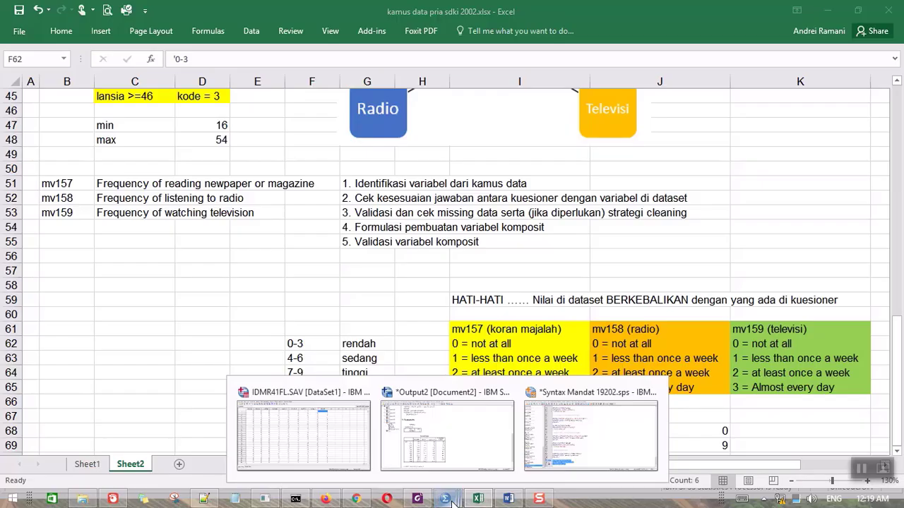
pyautogui.click(542, 454)
pyautogui.click(368, 457)
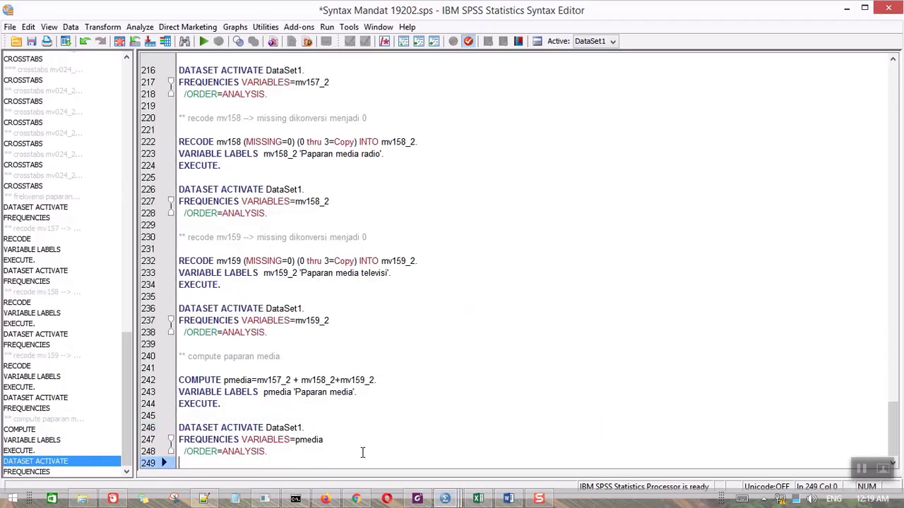
pyautogui.press('Return')
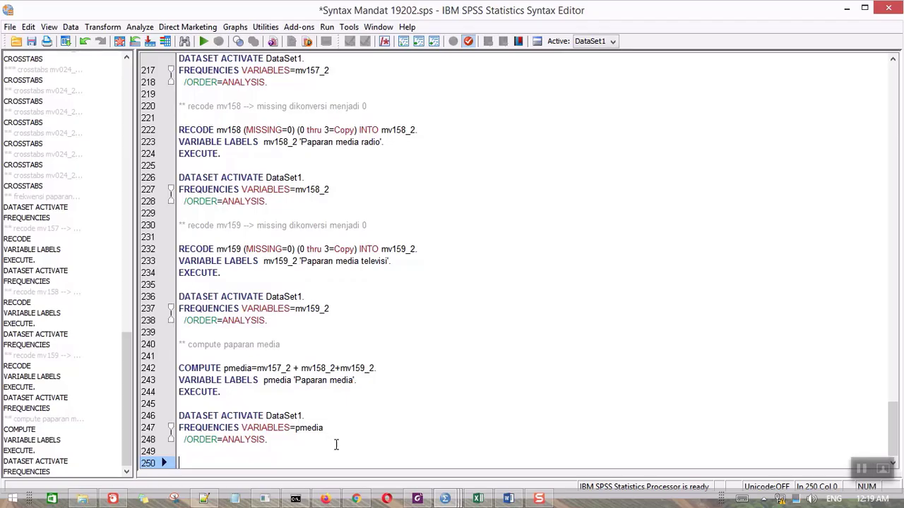
pyautogui.click(105, 27)
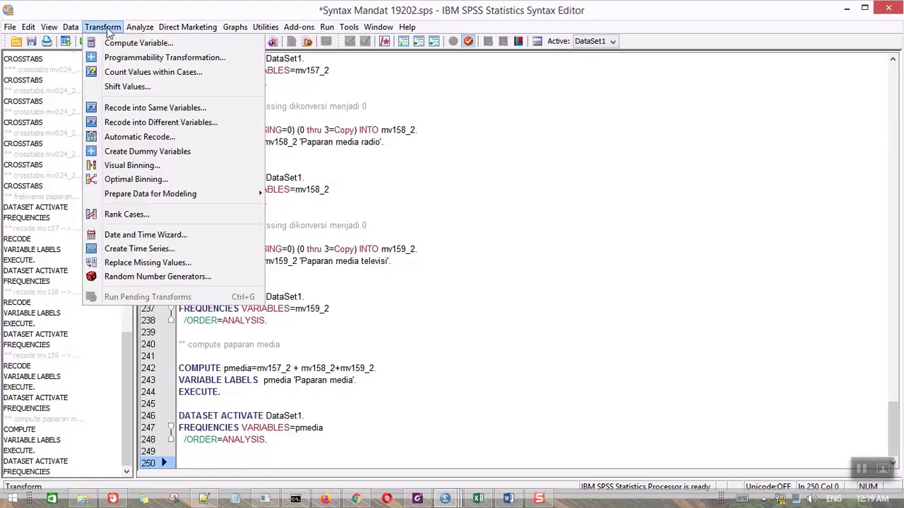
pyautogui.click(144, 124)
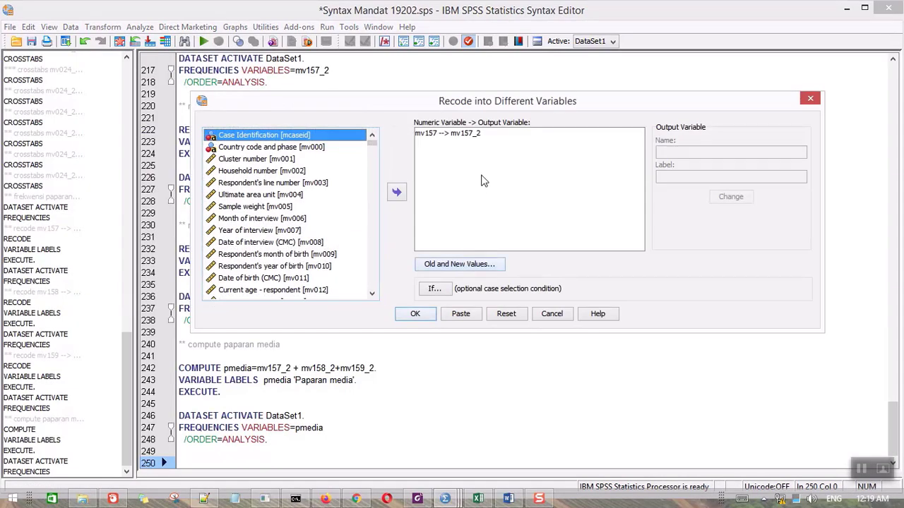
pyautogui.click(505, 315)
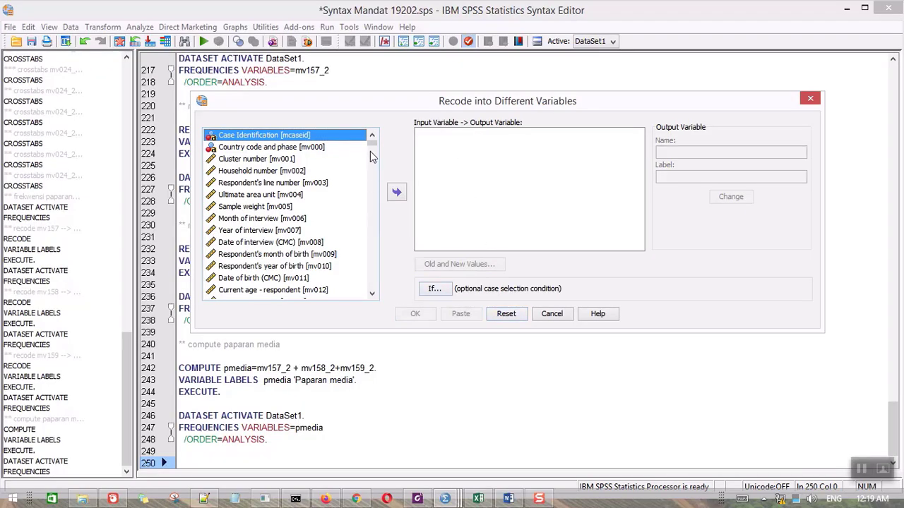
pyautogui.moveTo(372, 145); pyautogui.dragTo(389, 297)
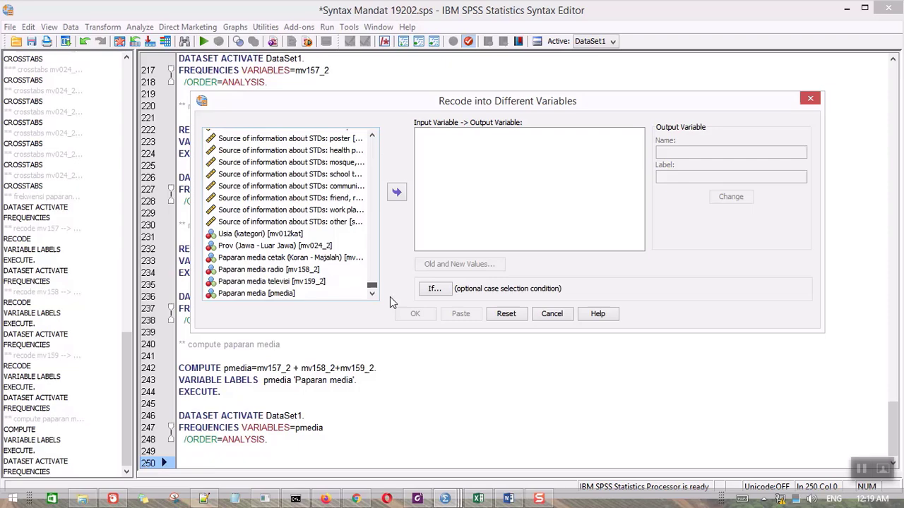
pyautogui.click(260, 294)
pyautogui.click(396, 191)
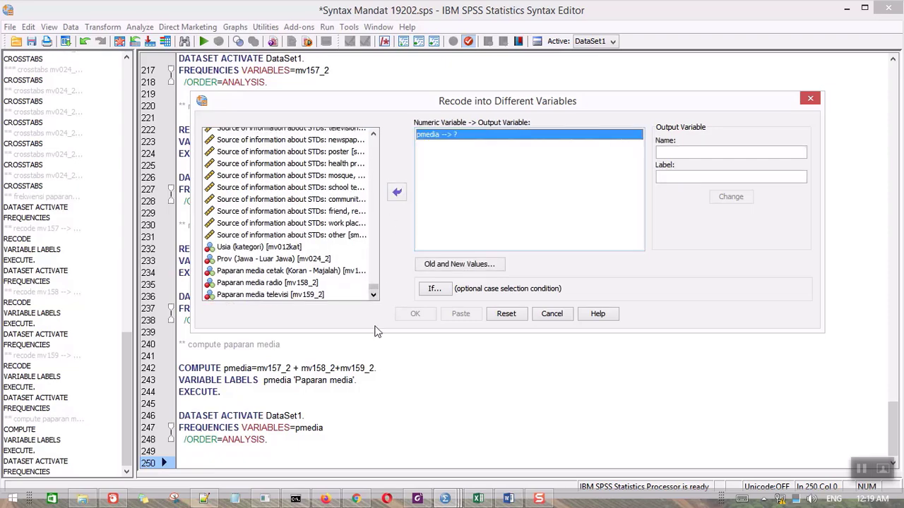
# Step: Define the recode's output variable as pmedia_kat with the label 'Paparan media (kategorik)'
pyautogui.click(692, 154)
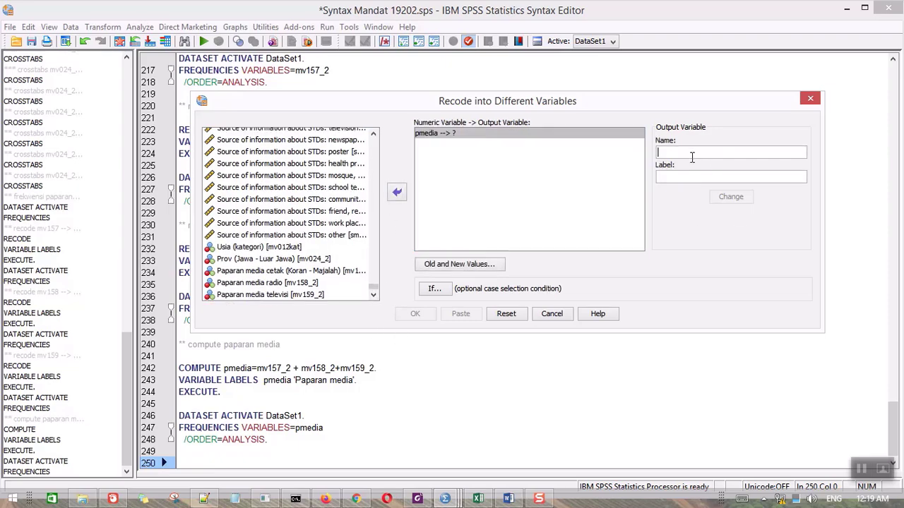
pyautogui.write('pmedia_kat')
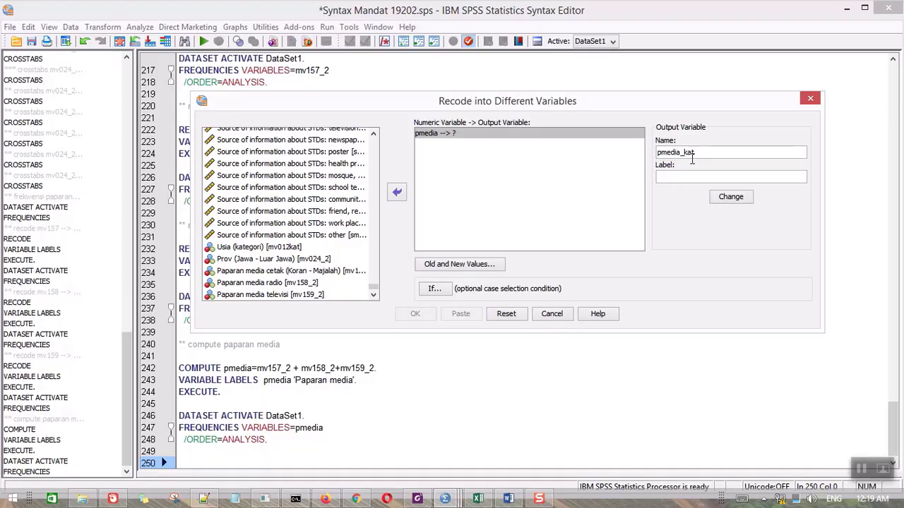
pyautogui.write('Paparan media kategorik)')
pyautogui.click(737, 199)
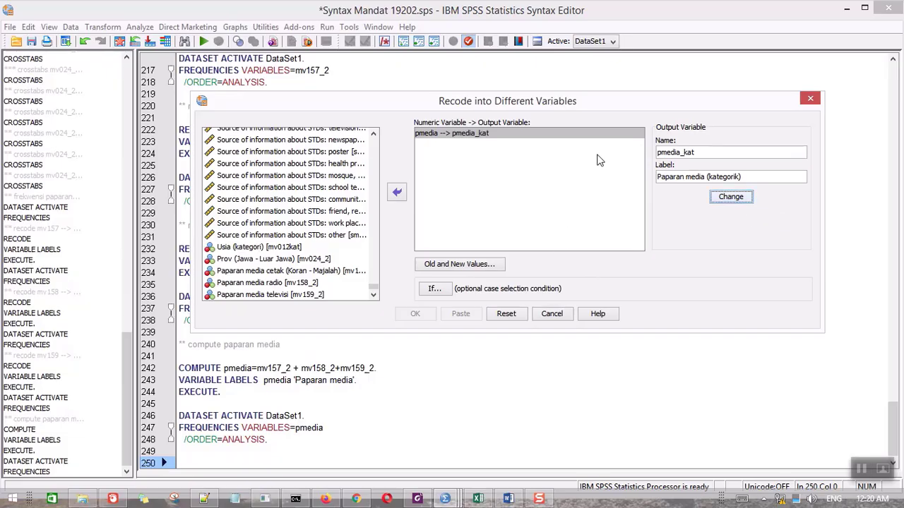
# Step: Set the first old-value range of the pmedia recode to 0 through 3, checking the limits in the Excel category table
pyautogui.moveTo(494, 101); pyautogui.dragTo(439, 48)
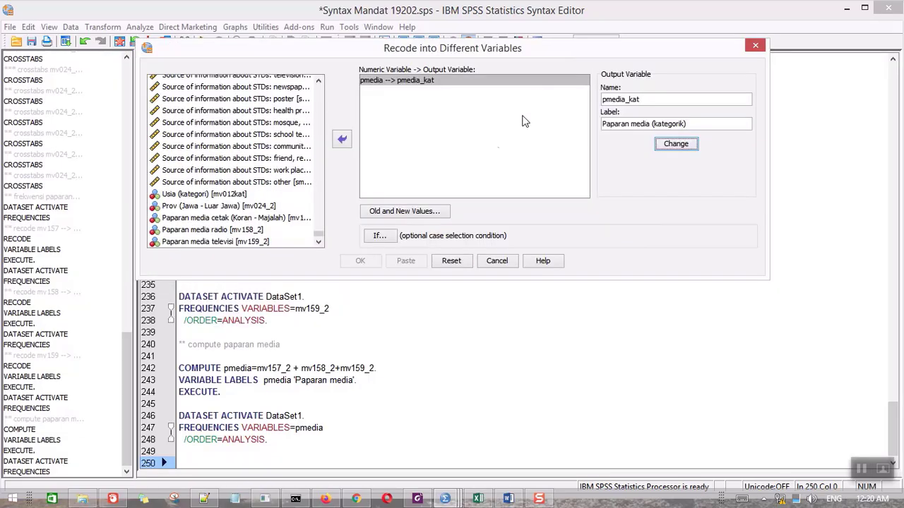
pyautogui.click(405, 211)
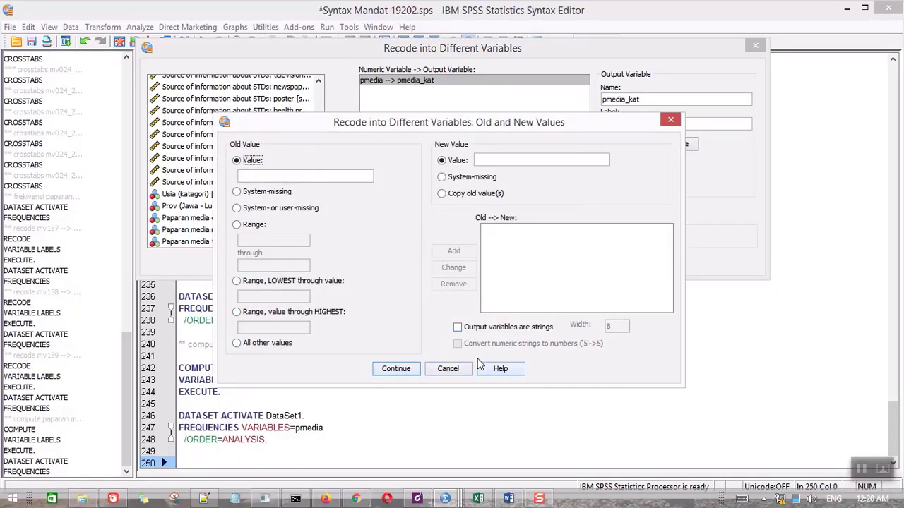
pyautogui.click(237, 224)
pyautogui.click(261, 241)
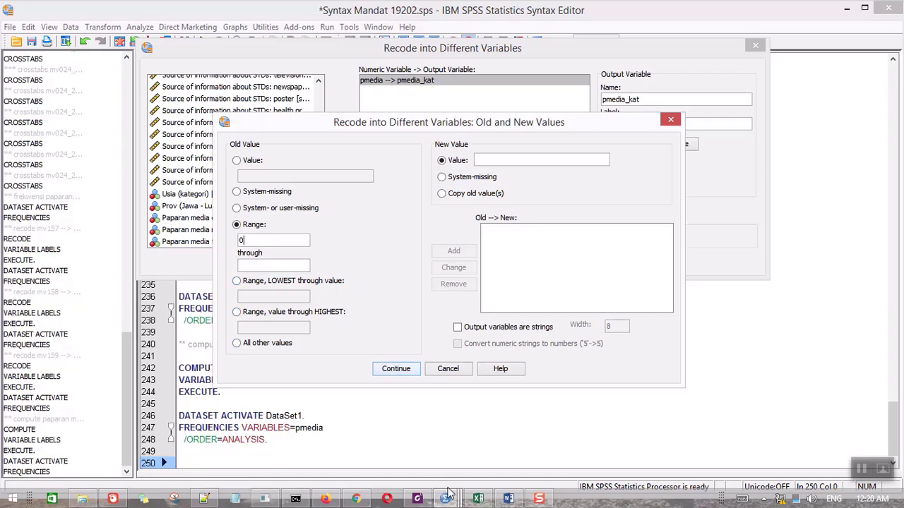
pyautogui.click(483, 501)
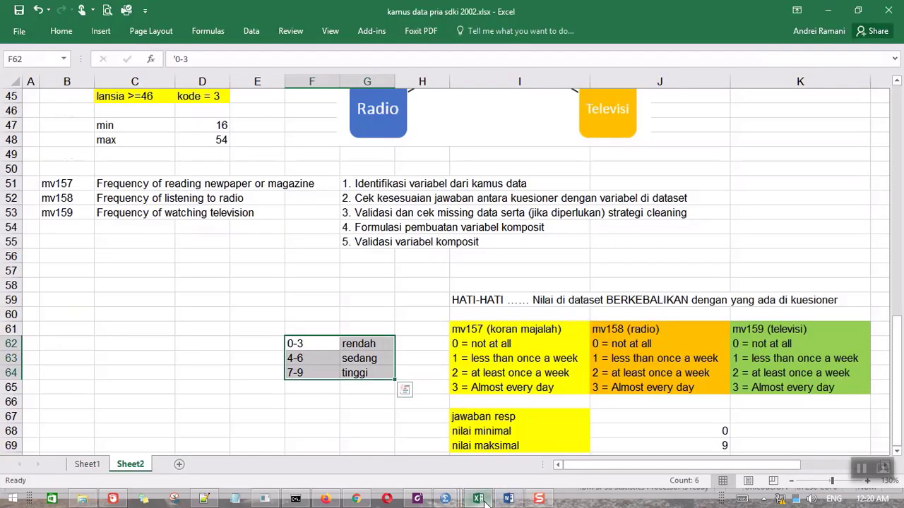
pyautogui.click(445, 499)
pyautogui.click(264, 265)
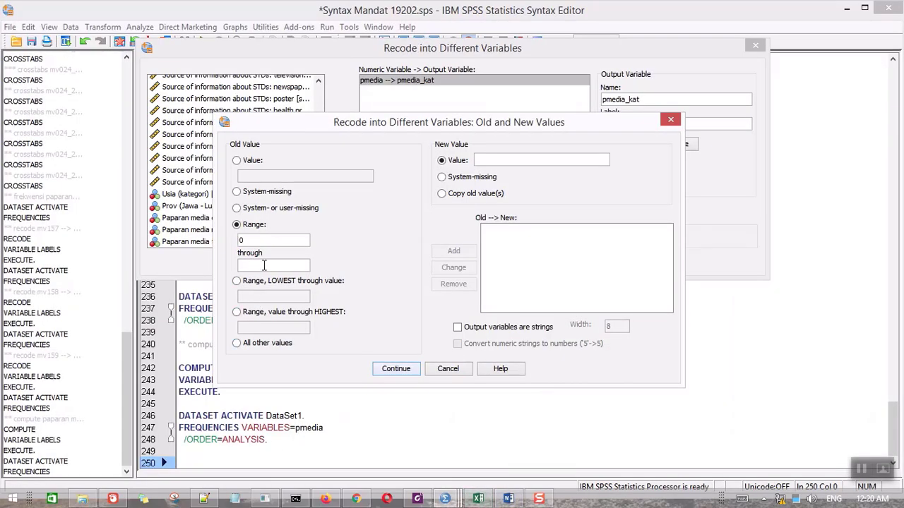
pyautogui.write('3')
# Step: Switch to Excel and append the numeric codes to the category names in G62:G64, giving rendah (1), sedang (2) and tinggi (3)
pyautogui.click(479, 500)
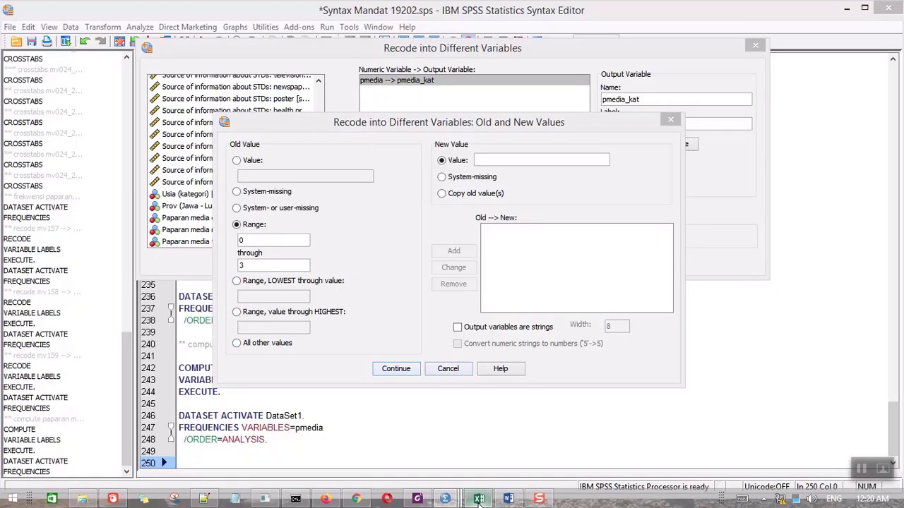
pyautogui.click(412, 346)
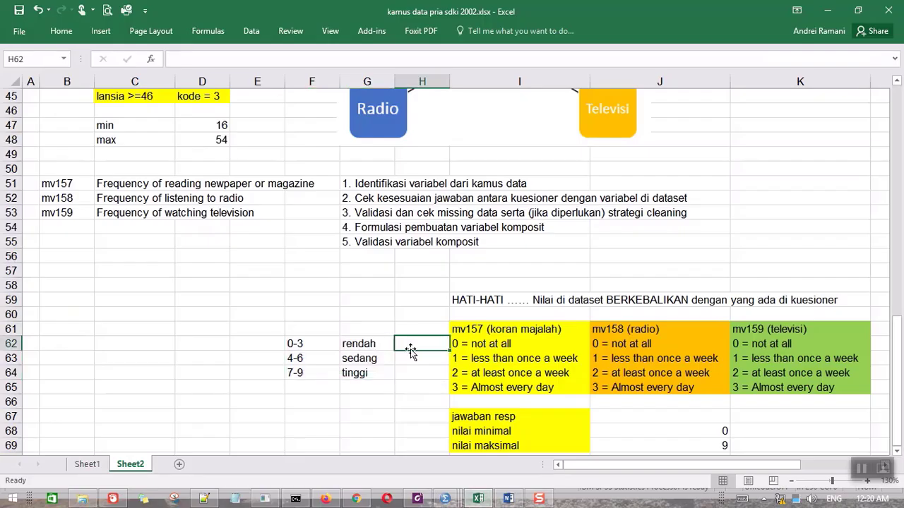
pyautogui.click(374, 345)
pyautogui.click(285, 58)
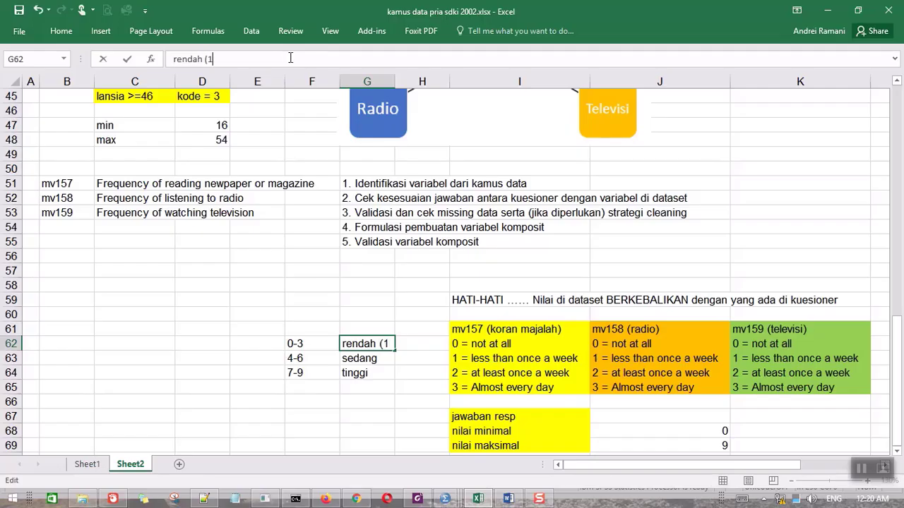
pyautogui.write('(1)')
pyautogui.press('Return')
pyautogui.click(290, 58)
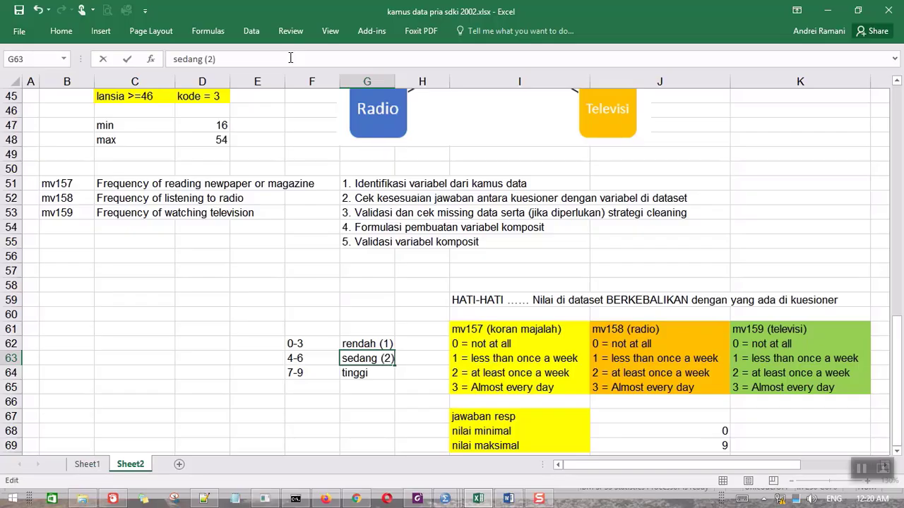
pyautogui.press('Return')
pyautogui.click(290, 58)
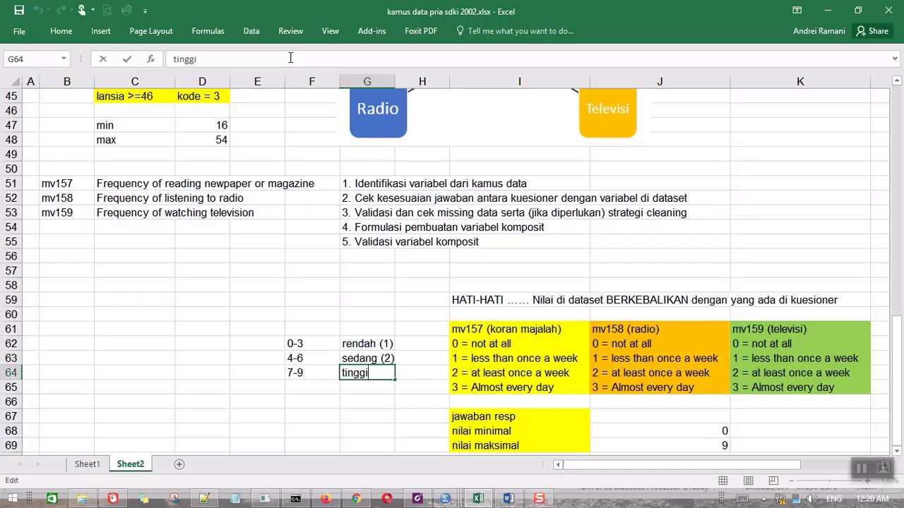
pyautogui.write('(2')
pyautogui.press('BackSpace')
pyautogui.press('BackSpace')
# Step: Return to the SPSS recode and add the rules 0 through 3 into 1 and 4 through 6 into 2
pyautogui.click(445, 498)
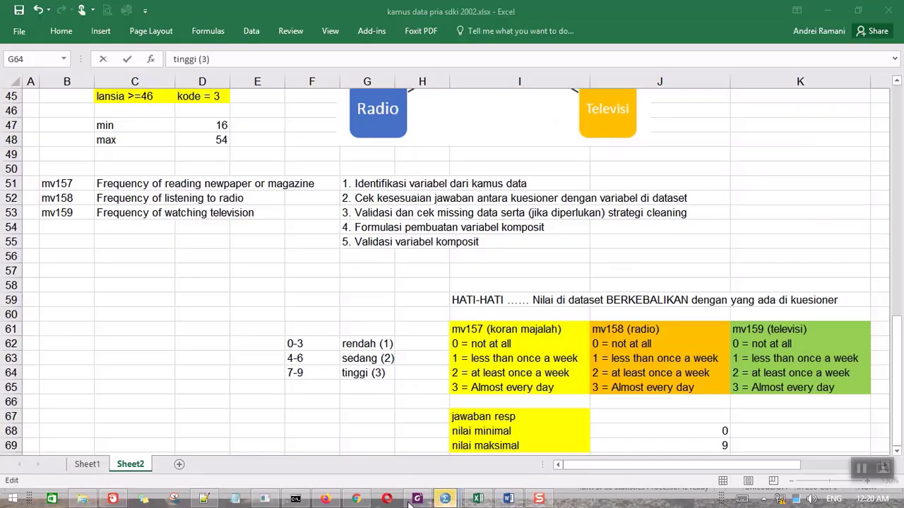
pyautogui.moveTo(445, 498)
pyautogui.click(574, 443)
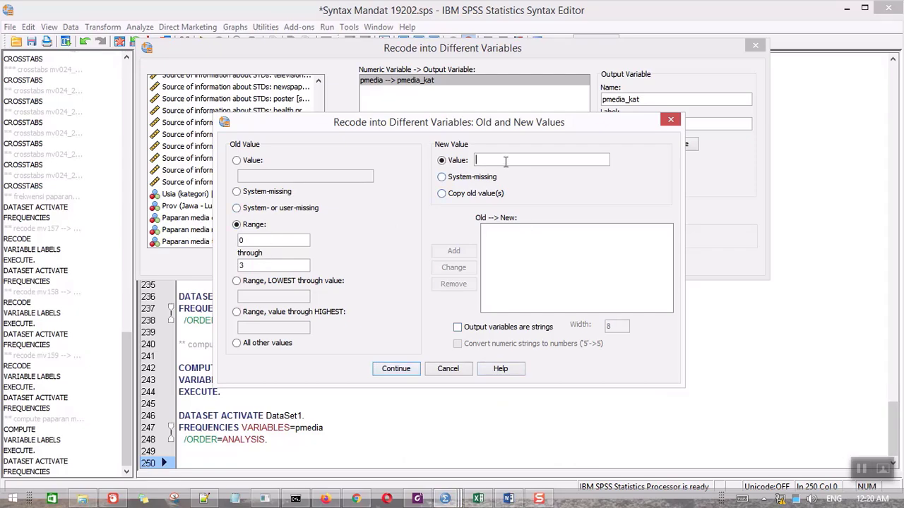
pyautogui.write('1')
pyautogui.click(453, 251)
pyautogui.click(265, 241)
pyautogui.write('2')
pyautogui.click(463, 250)
# Step: Add the rule 7 through 9 into 3 and paste the finished pmedia_kat recode into the syntax file
pyautogui.click(290, 240)
pyautogui.click(299, 265)
pyautogui.write('9')
pyautogui.click(552, 160)
pyautogui.write('3')
pyautogui.click(415, 370)
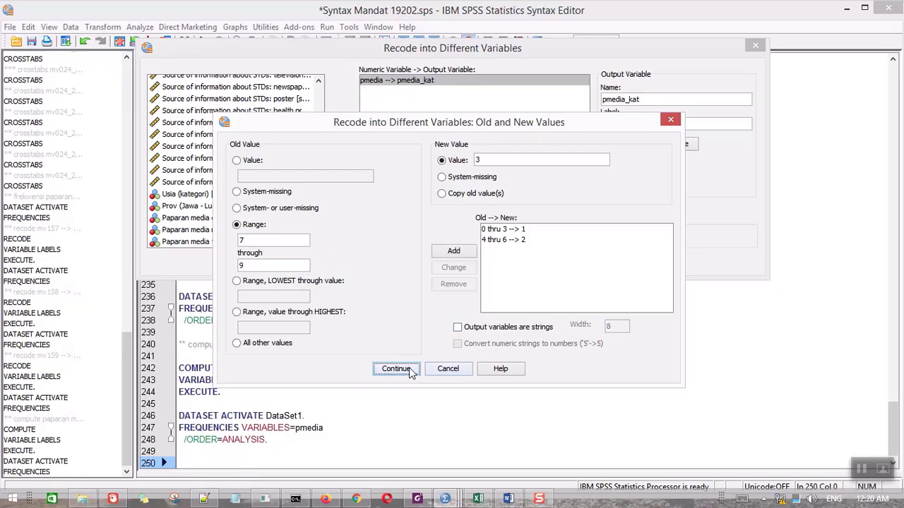
pyautogui.click(452, 252)
pyautogui.click(396, 369)
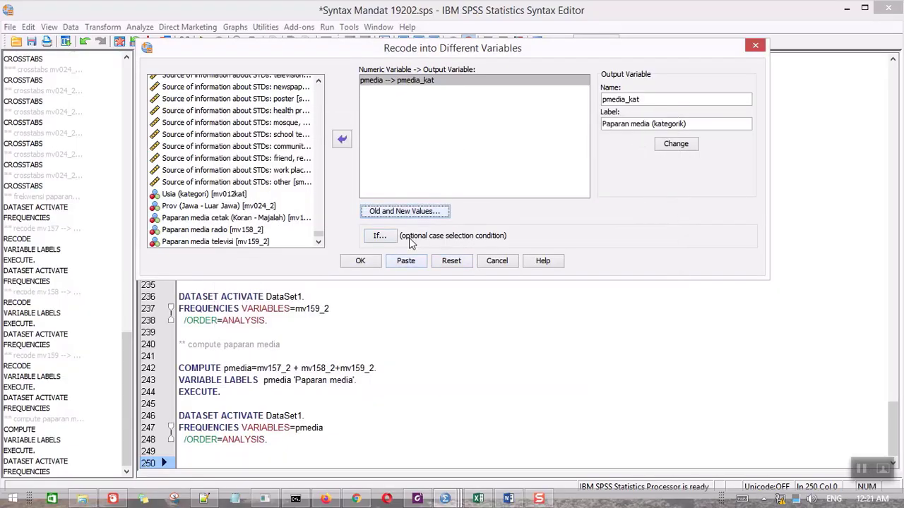
pyautogui.click(406, 261)
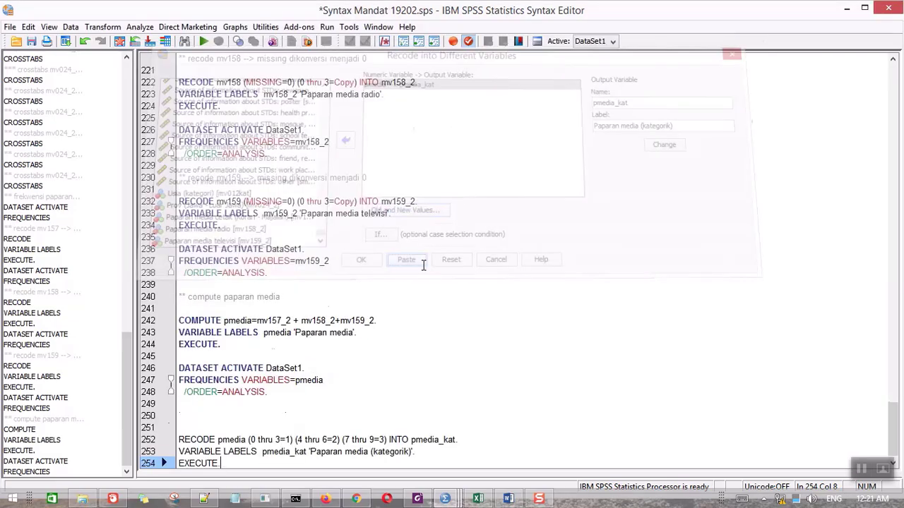
# Step: Add the comment '** recode paparan media (kategorik)' on line 250 above the pasted RECODE command
pyautogui.click(209, 415)
pyautogui.write('** ')
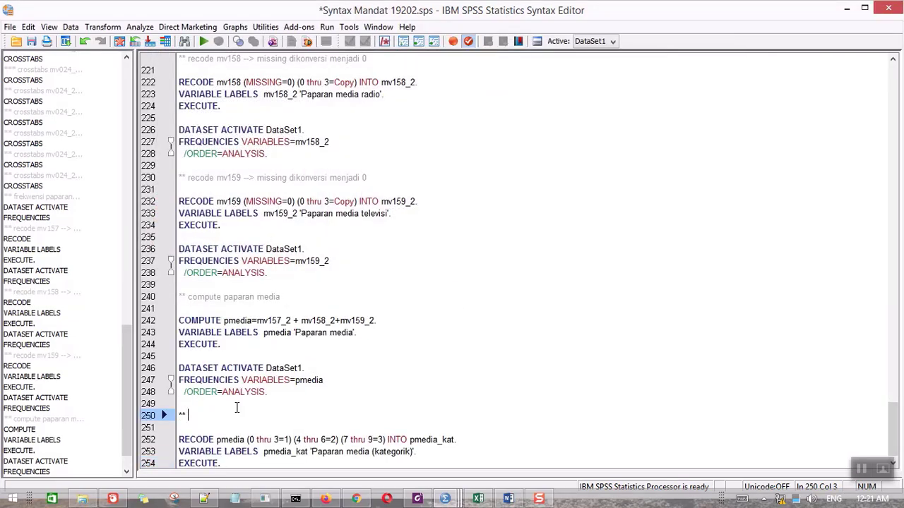
pyautogui.write('recode ')
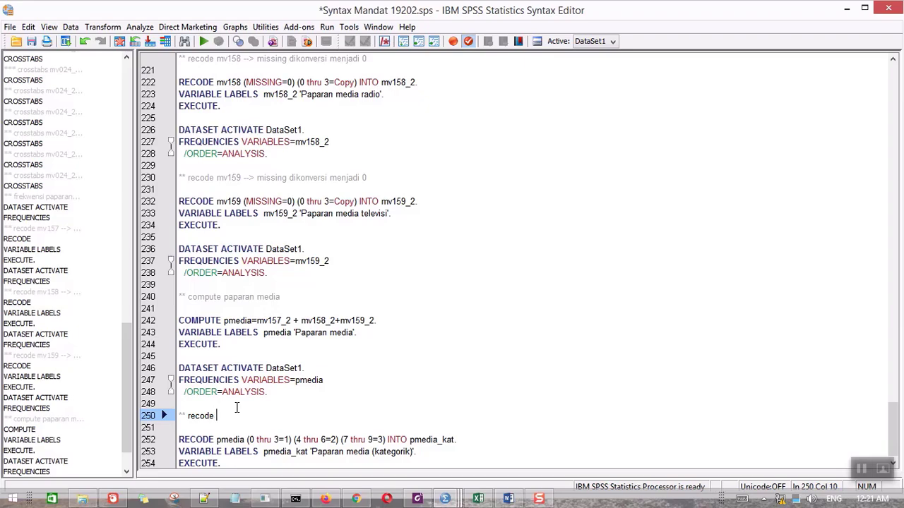
pyautogui.write('paparan media (kategori')
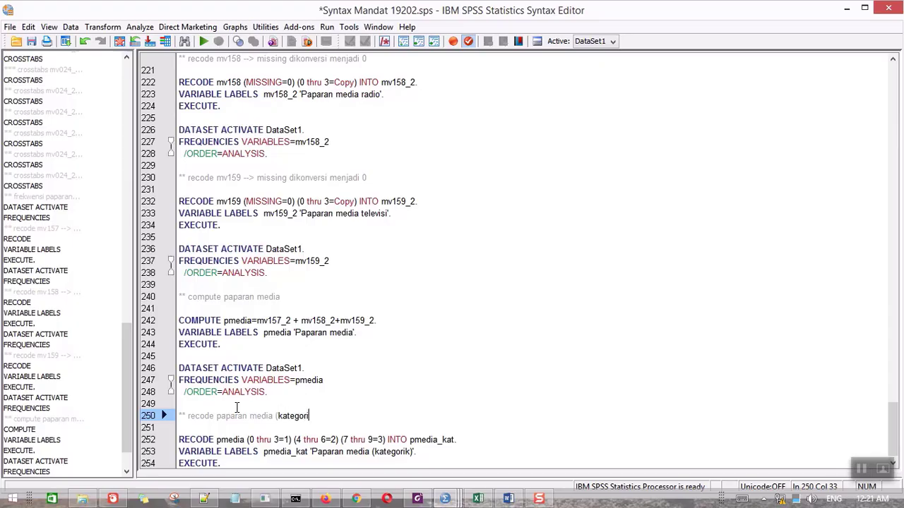
pyautogui.write('k)')
pyautogui.moveTo(893, 432); pyautogui.dragTo(893, 439)
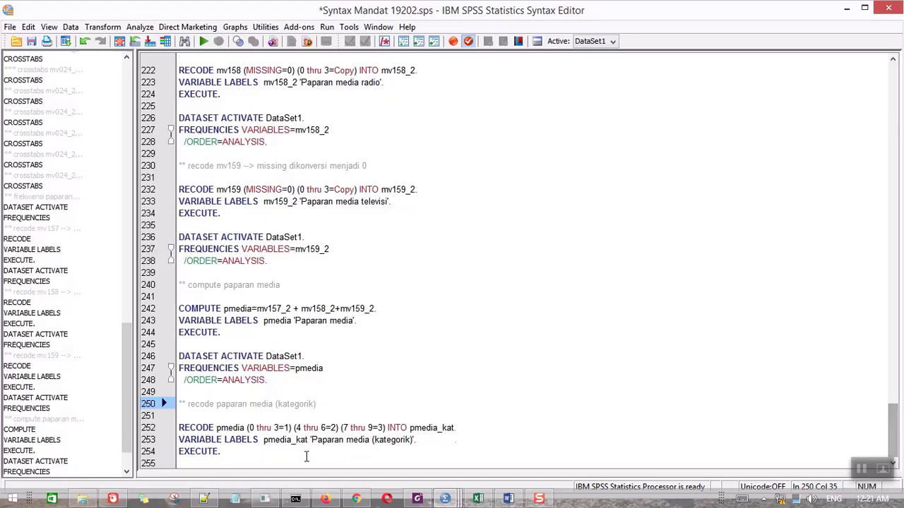
# Step: Run only the pmedia_kat recode block on lines 252 to 254 of the syntax file
pyautogui.moveTo(221, 452); pyautogui.dragTo(179, 428)
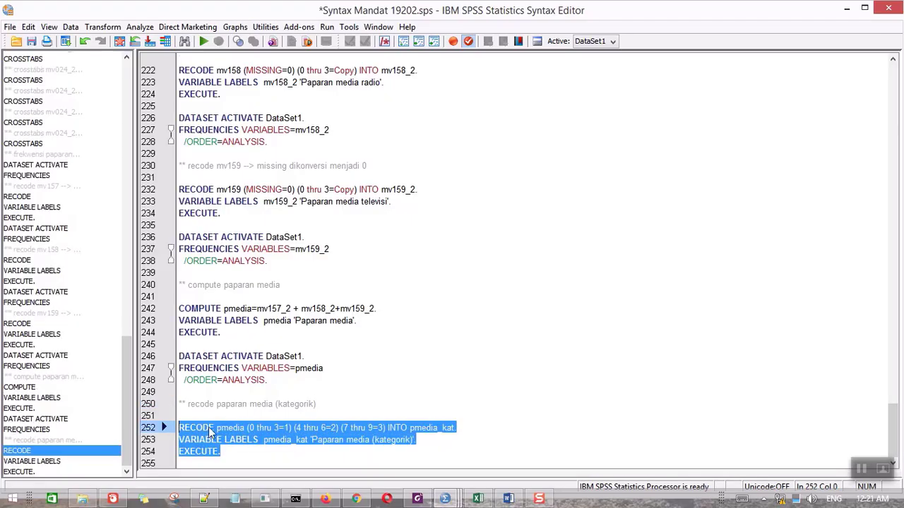
pyautogui.rightClick(221, 432)
pyautogui.click(269, 393)
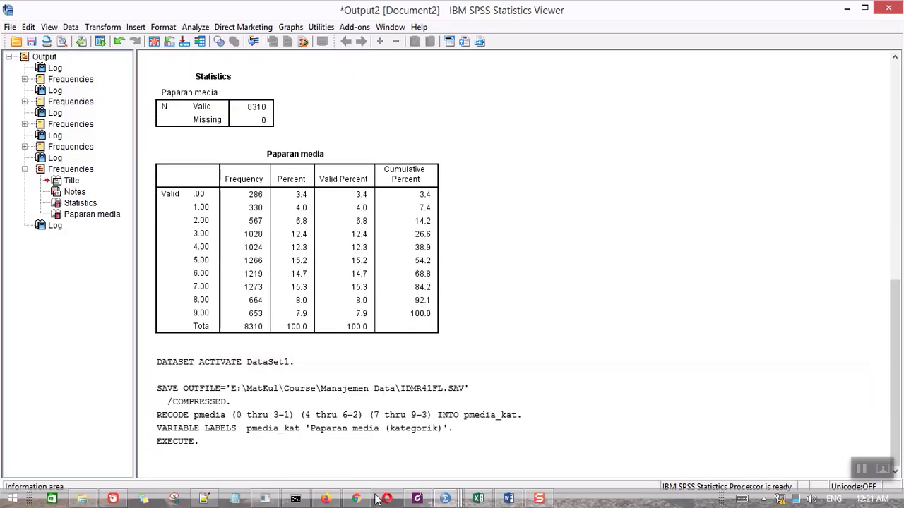
pyautogui.click(376, 447)
# Step: In the dataset's variable definitions, set pmedia_kat to 0 decimals and a width of 1
pyautogui.moveTo(454, 501)
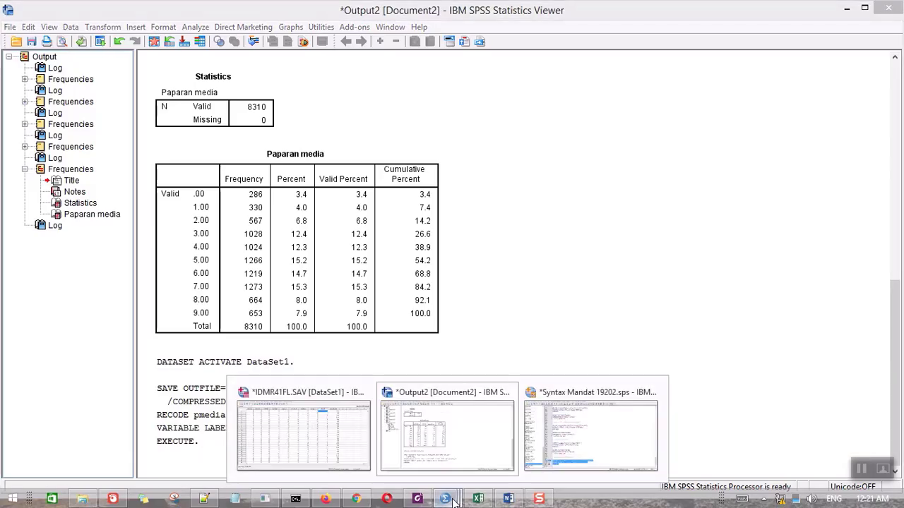
pyautogui.click(336, 437)
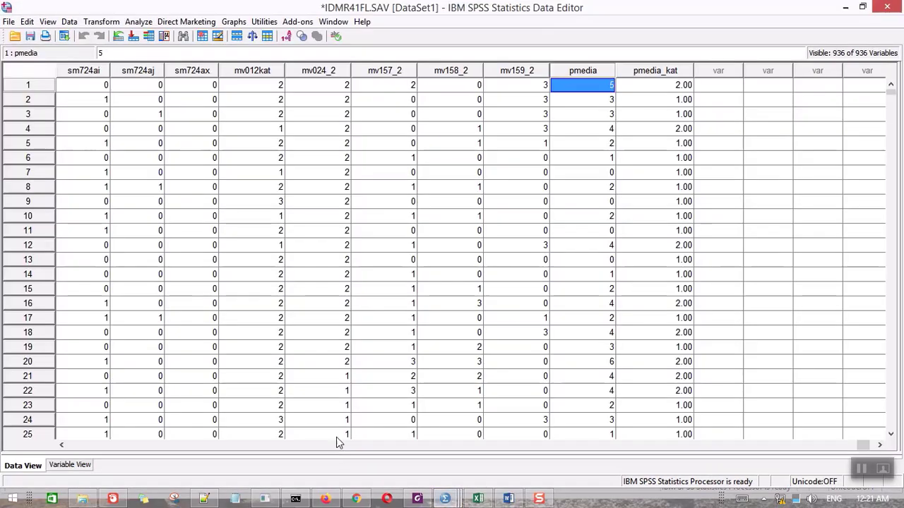
pyautogui.click(70, 466)
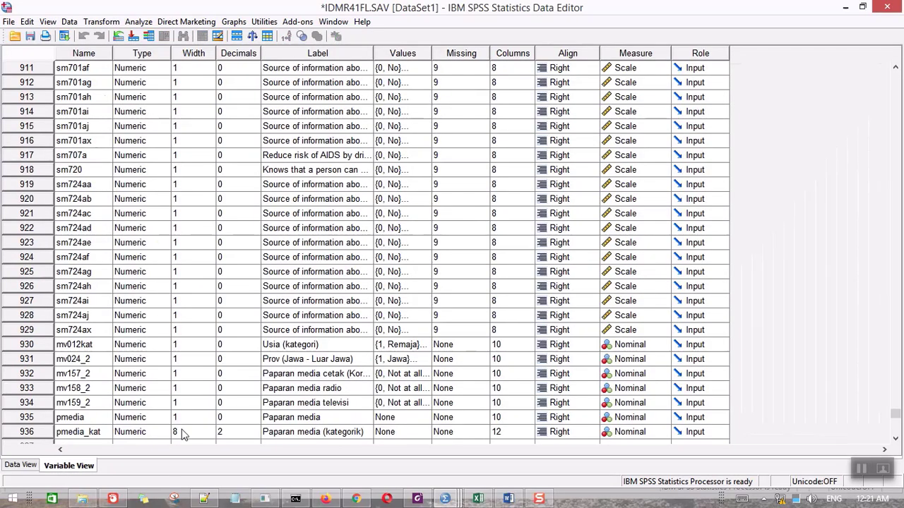
pyautogui.scroll(-7, 228, 408)
pyautogui.scroll(3, 222, 393)
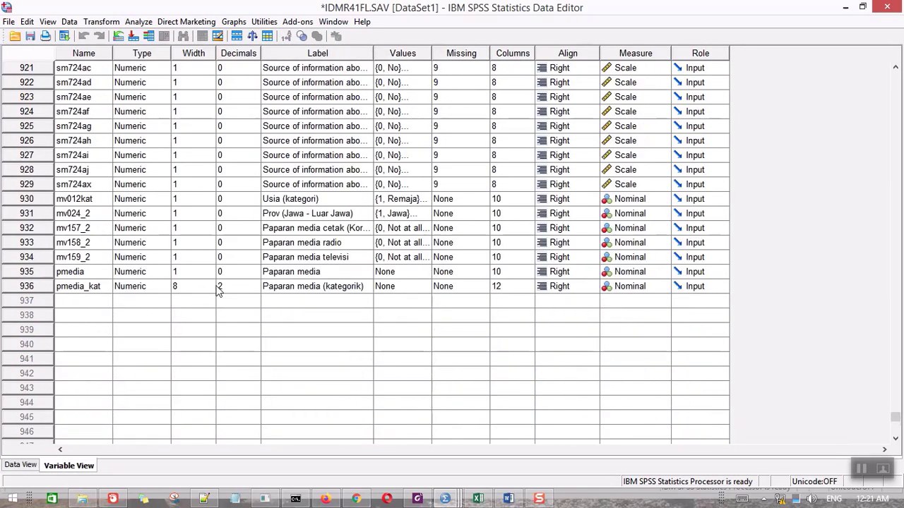
pyautogui.click(258, 288)
pyautogui.click(255, 289)
pyautogui.click(255, 289)
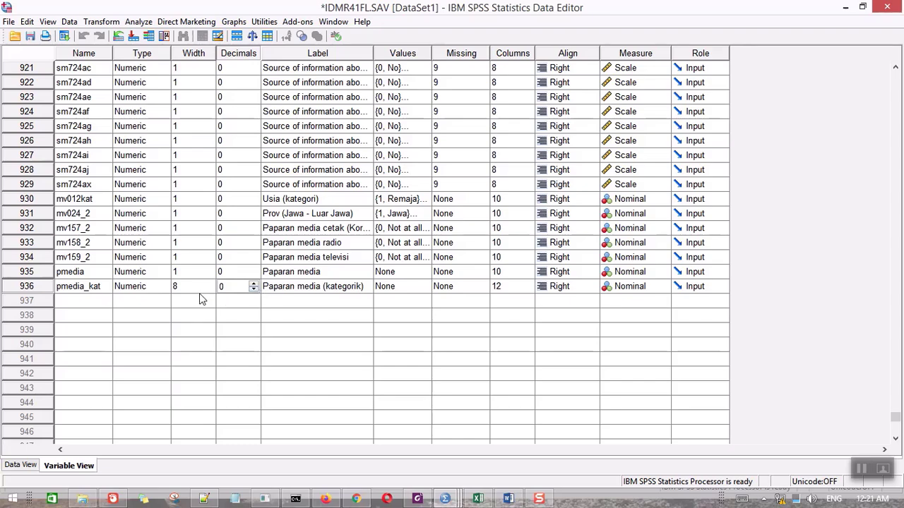
pyautogui.click(205, 290)
pyautogui.click(205, 290)
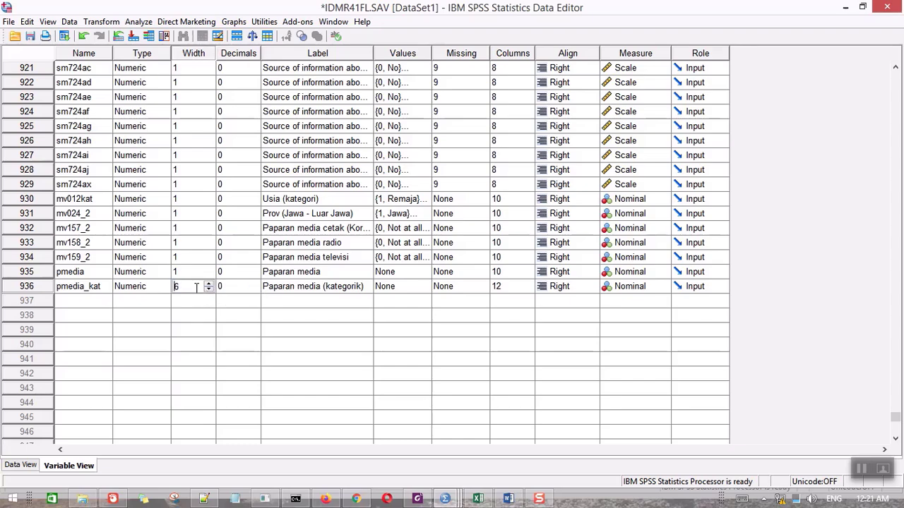
# Step: Define the value labels of pmedia_kat as 1 = Rendah, 2 = Sedang and 3 = Tinggi
pyautogui.click(427, 288)
pyautogui.write('1')
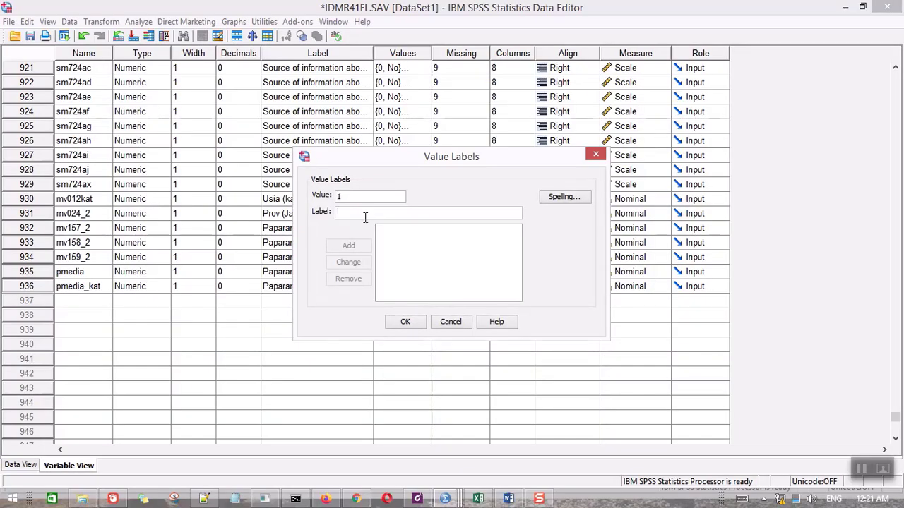
pyautogui.click(365, 214)
pyautogui.write('Rendah')
pyautogui.press('Return')
pyautogui.write('2')
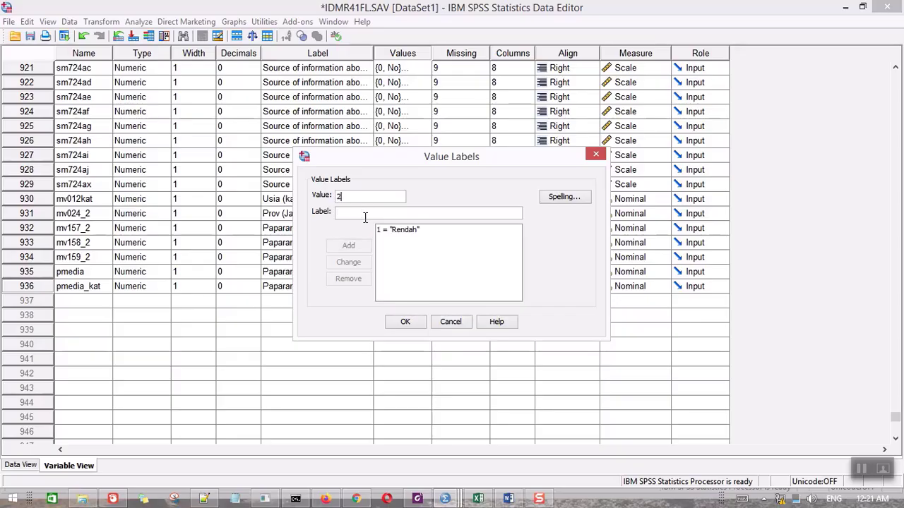
pyautogui.click(365, 217)
pyautogui.write('Sedang')
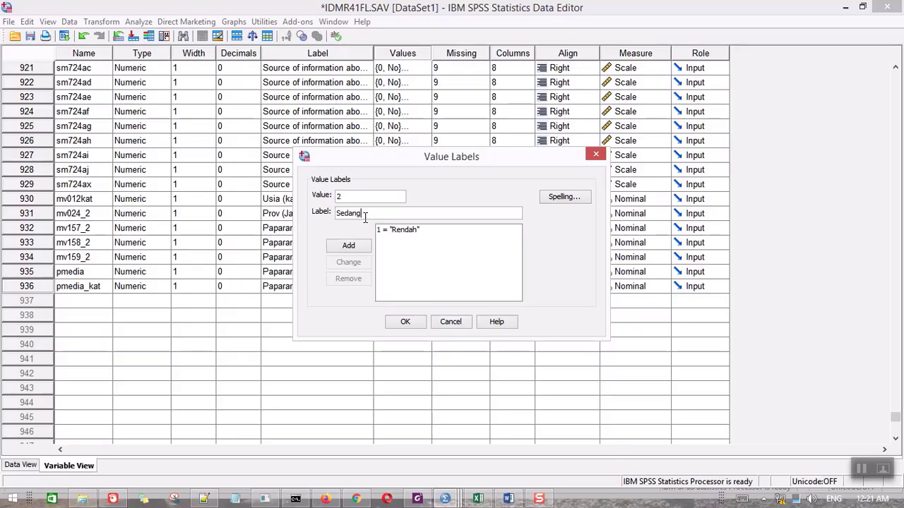
pyautogui.press('Return')
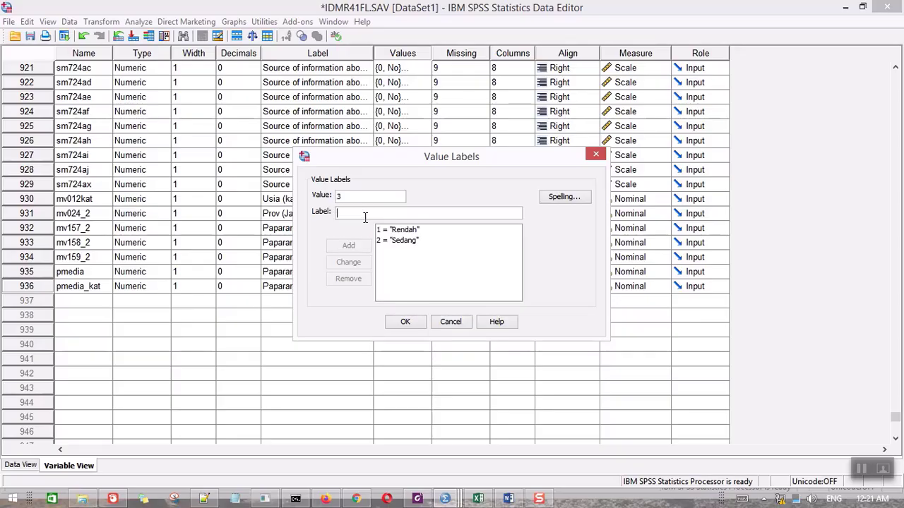
pyautogui.write('Tinggi')
pyautogui.press('Return')
pyautogui.click(406, 322)
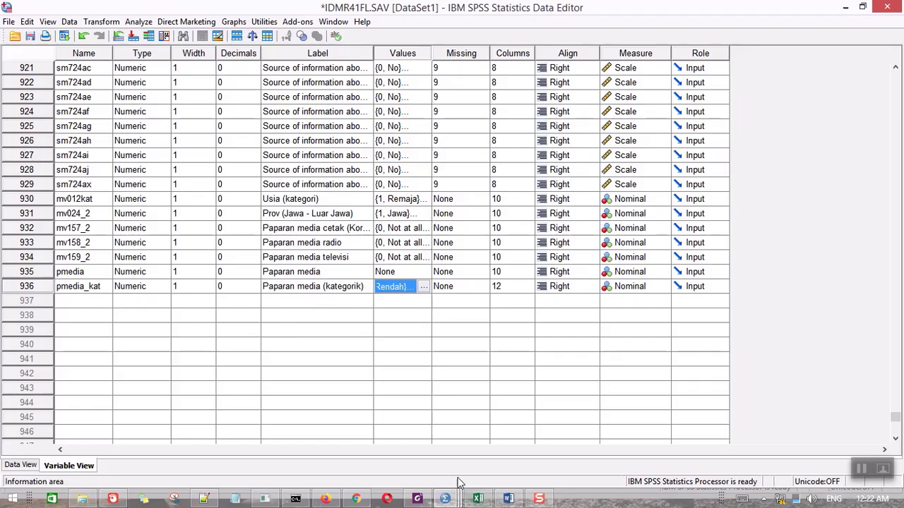
# Step: Copy the pmedia FREQUENCIES block in the syntax file to below the pmedia_kat recode and change its variable to pmedia_kat
pyautogui.moveTo(445, 502)
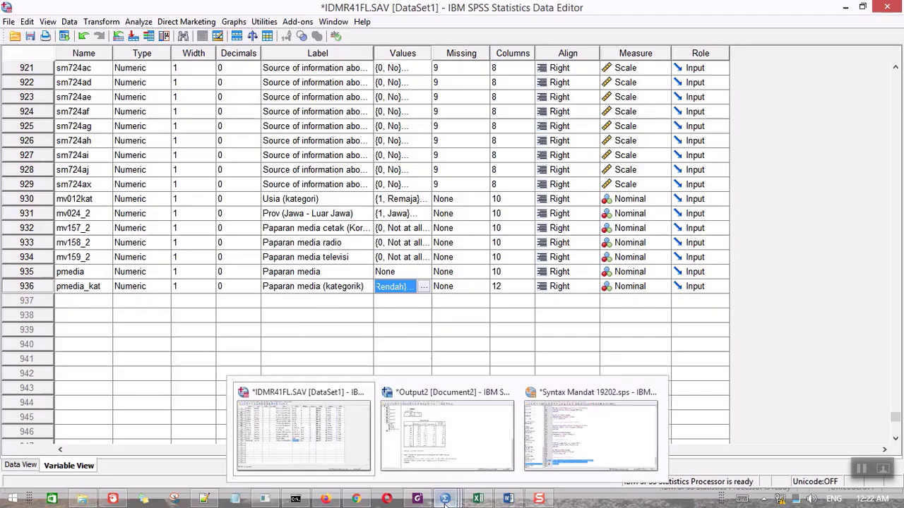
pyautogui.click(588, 434)
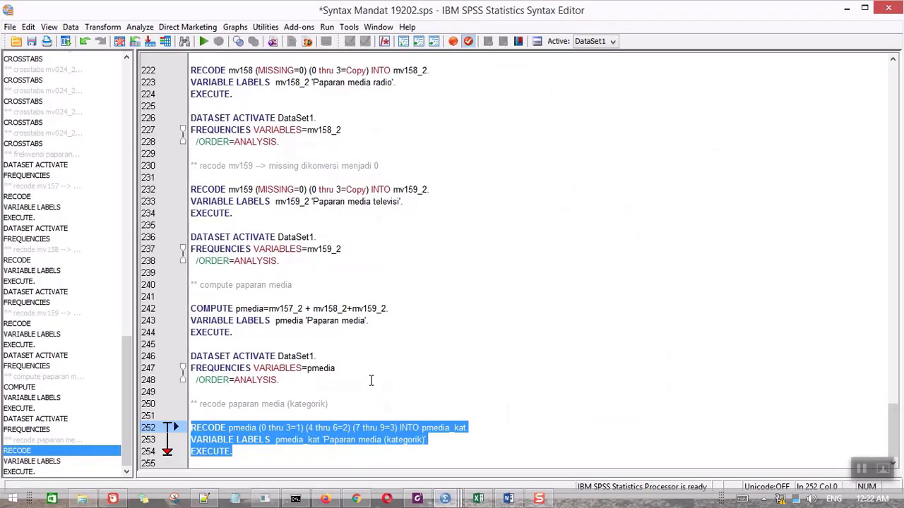
pyautogui.moveTo(287, 384); pyautogui.dragTo(191, 352)
pyautogui.click(233, 462)
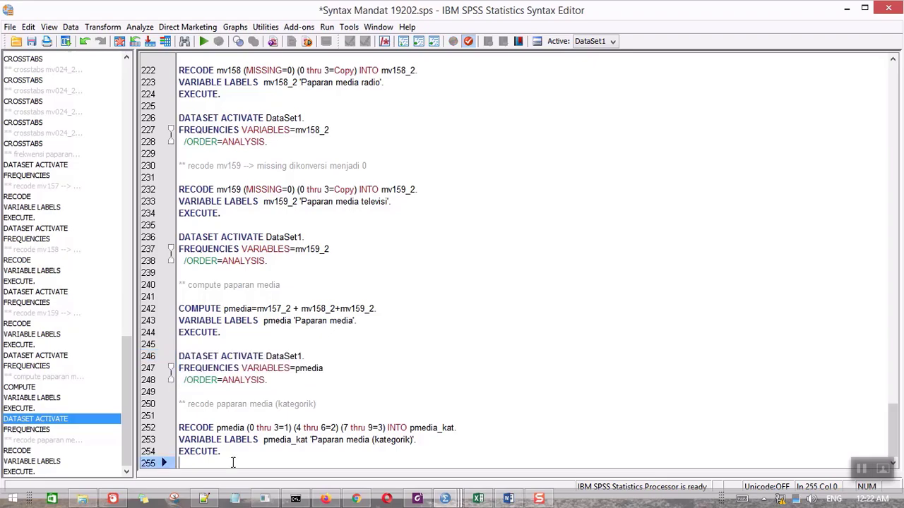
pyautogui.press('Return')
pyautogui.hotkey('ctrl', 'v')
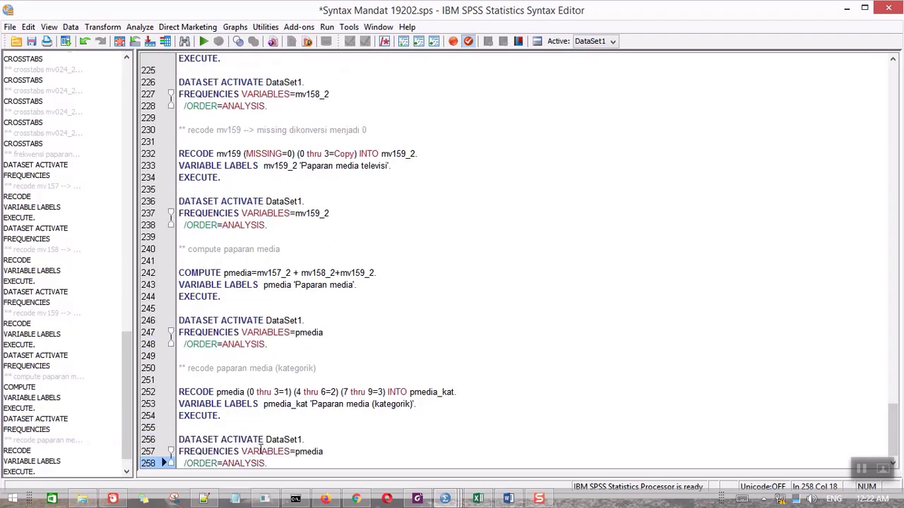
pyautogui.click(344, 450)
pyautogui.write('_')
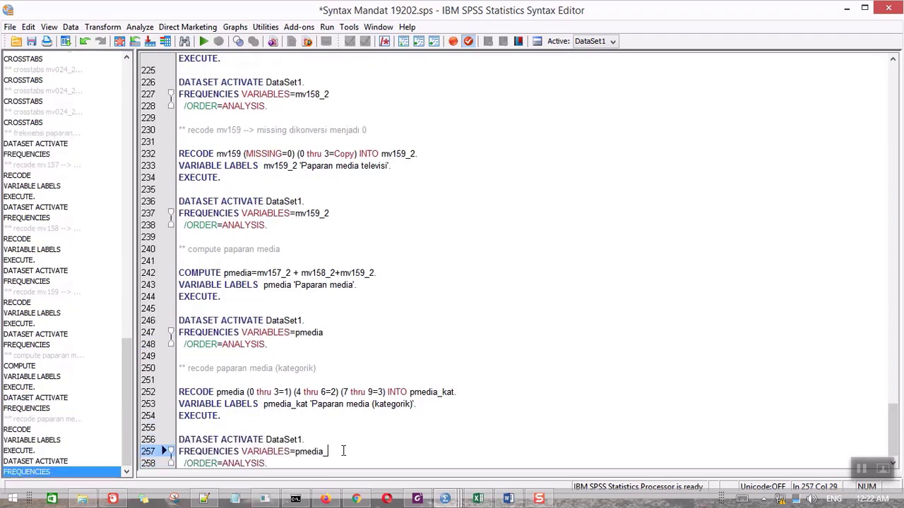
pyautogui.write('kat')
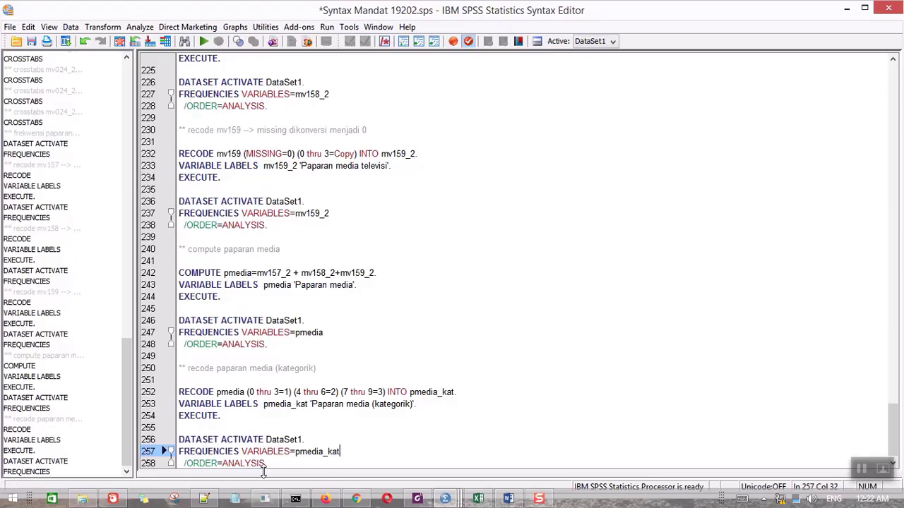
# Step: Run only the new DATASET ACTIVATE and FREQUENCIES block for pmedia_kat
pyautogui.moveTo(267, 464); pyautogui.dragTo(178, 440)
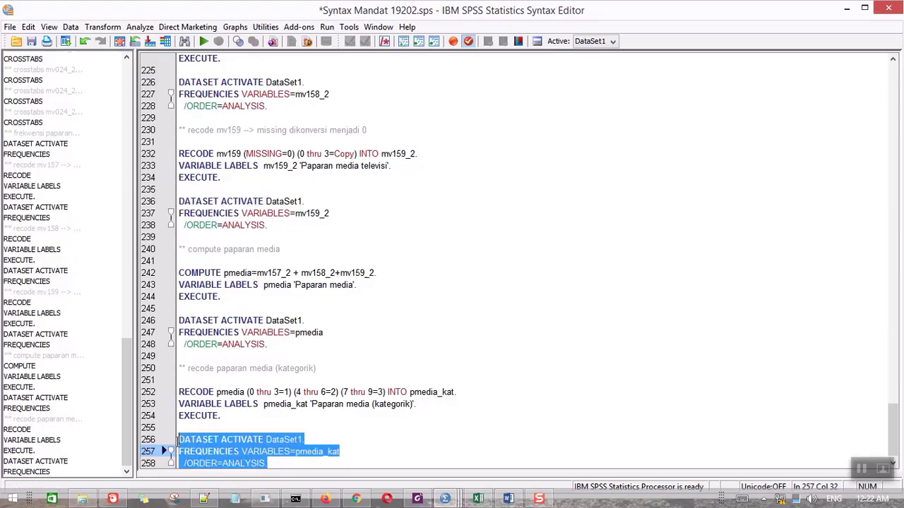
pyautogui.rightClick(226, 451)
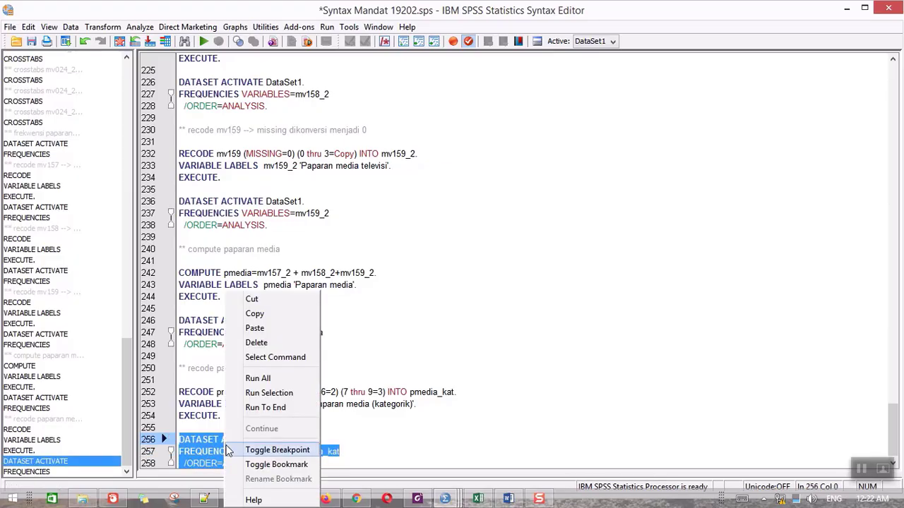
pyautogui.click(275, 393)
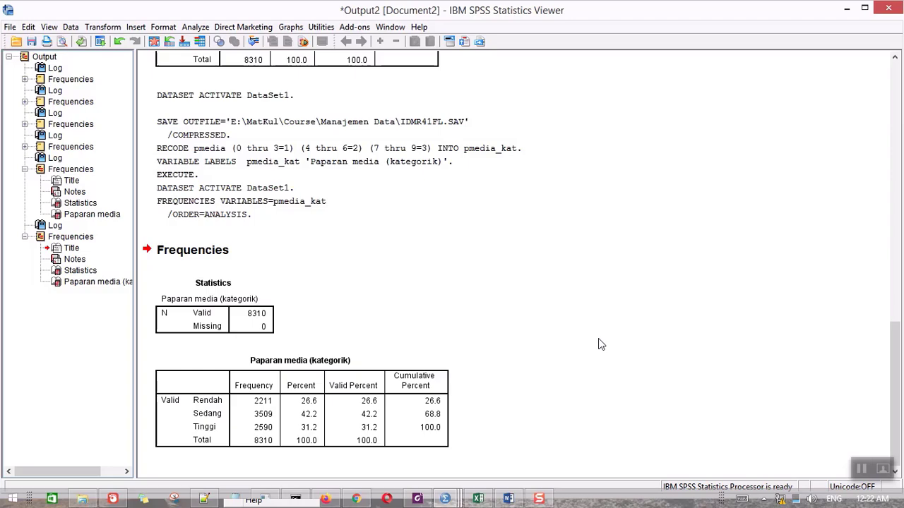
# Step: Examine the case values of pmedia_kat beside pmedia in the dataset
pyautogui.click(457, 498)
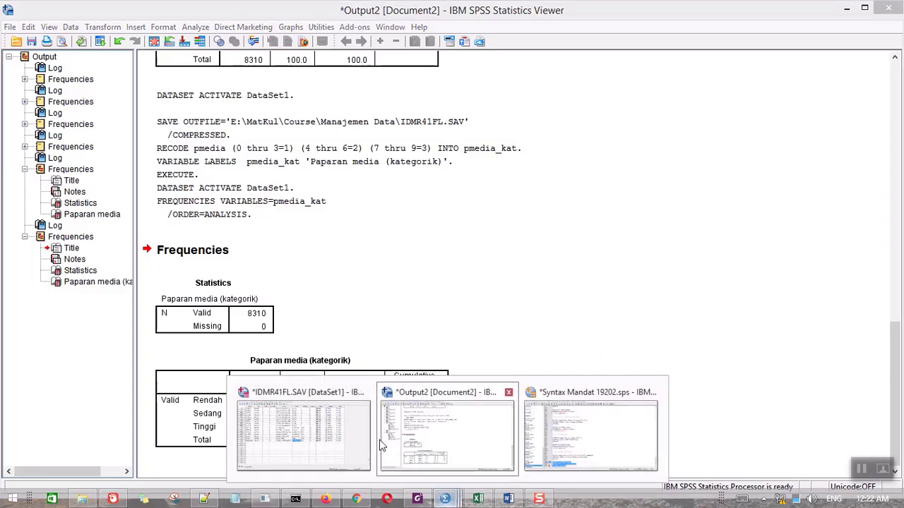
pyautogui.click(339, 439)
pyautogui.click(21, 465)
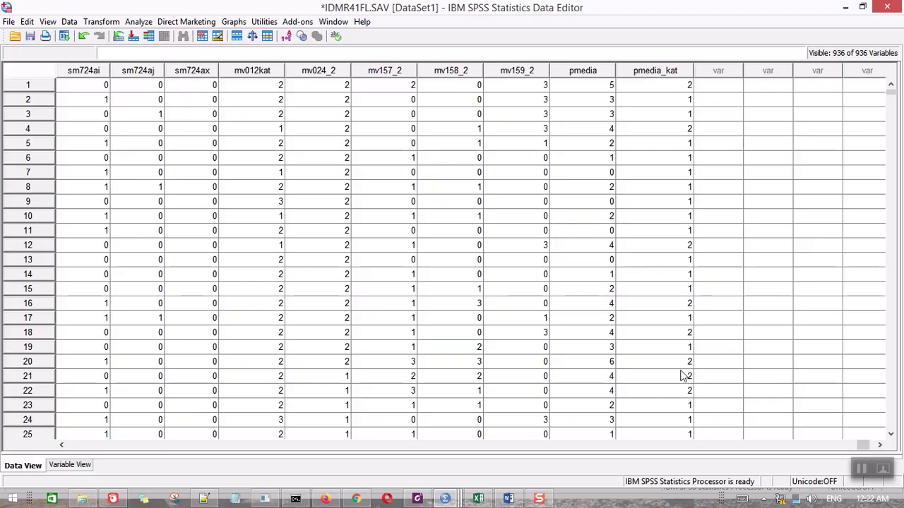
# Step: Switch to Excel and review the composite variable steps, the mv157, mv158 and mv159 answer codes, and the maximum score
pyautogui.click(478, 500)
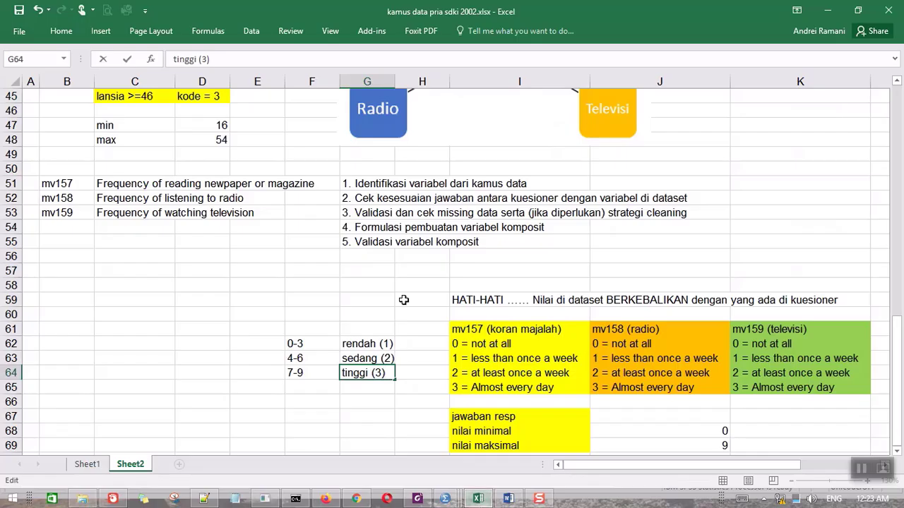
pyautogui.click(389, 244)
pyautogui.click(397, 245)
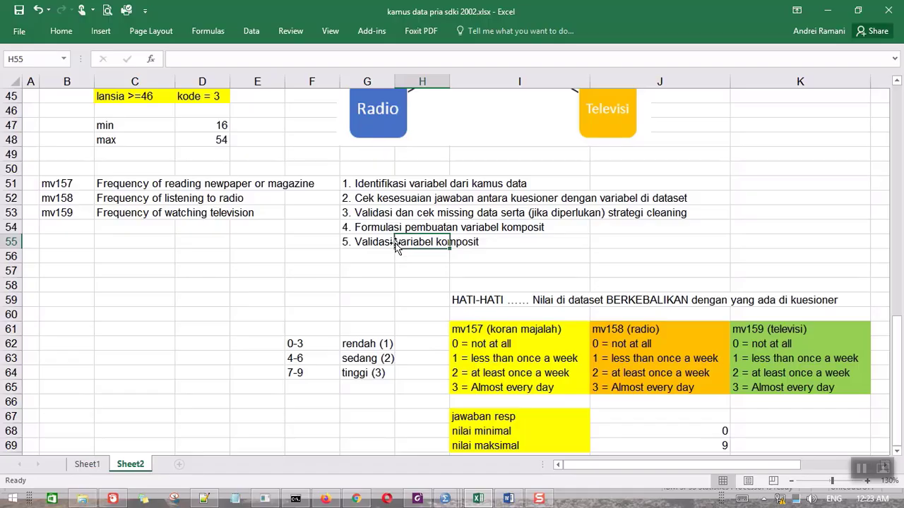
pyautogui.click(472, 344)
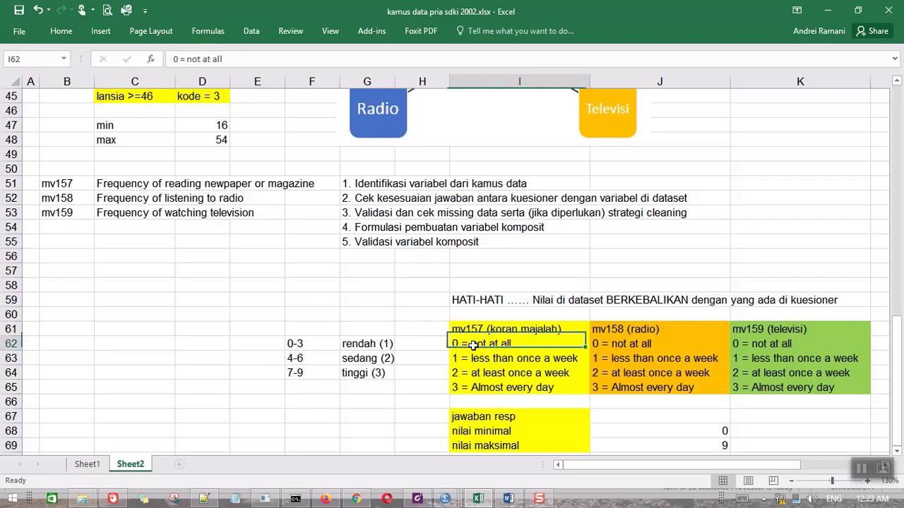
pyautogui.click(623, 339)
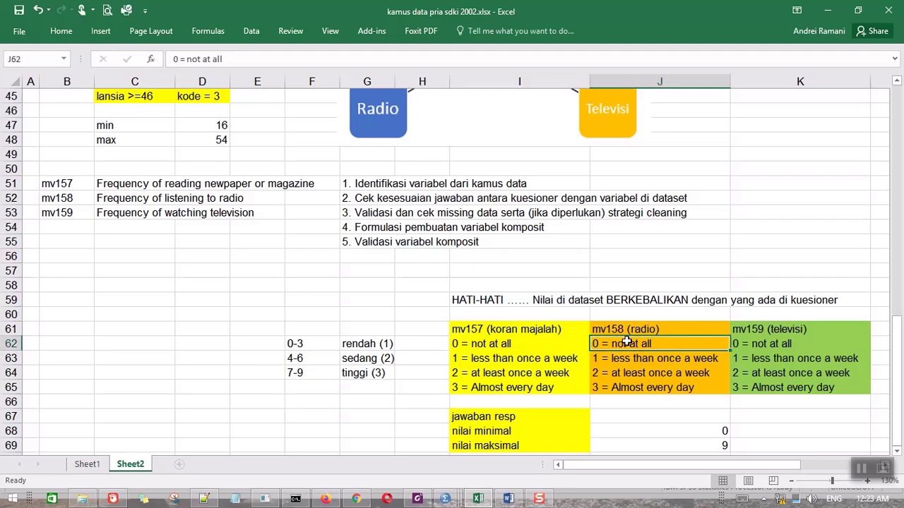
pyautogui.click(759, 340)
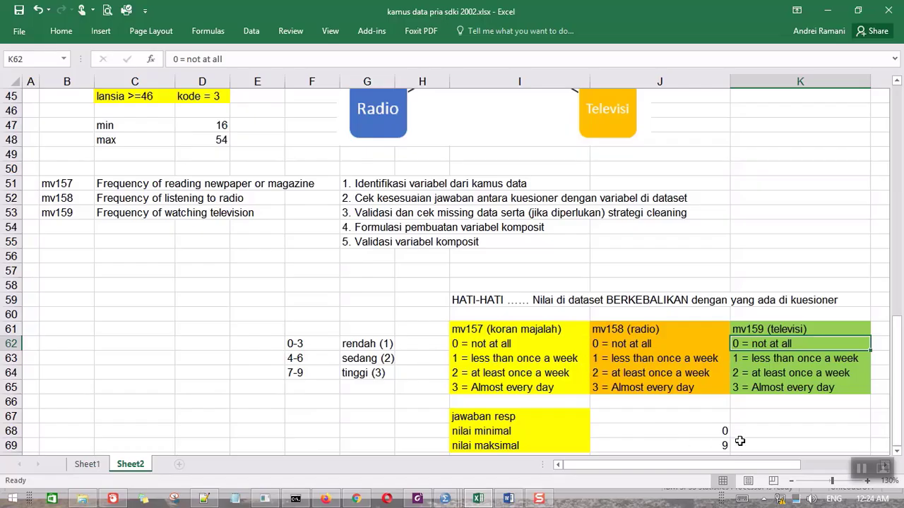
pyautogui.click(650, 444)
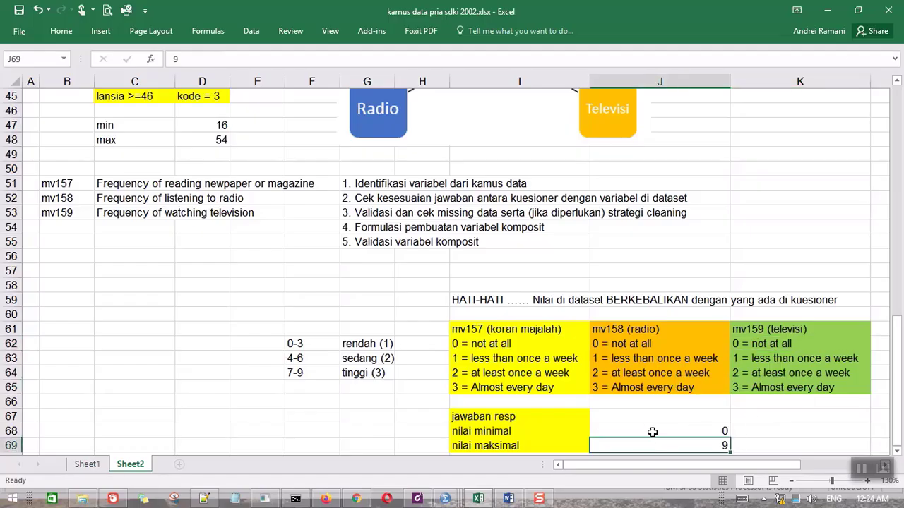